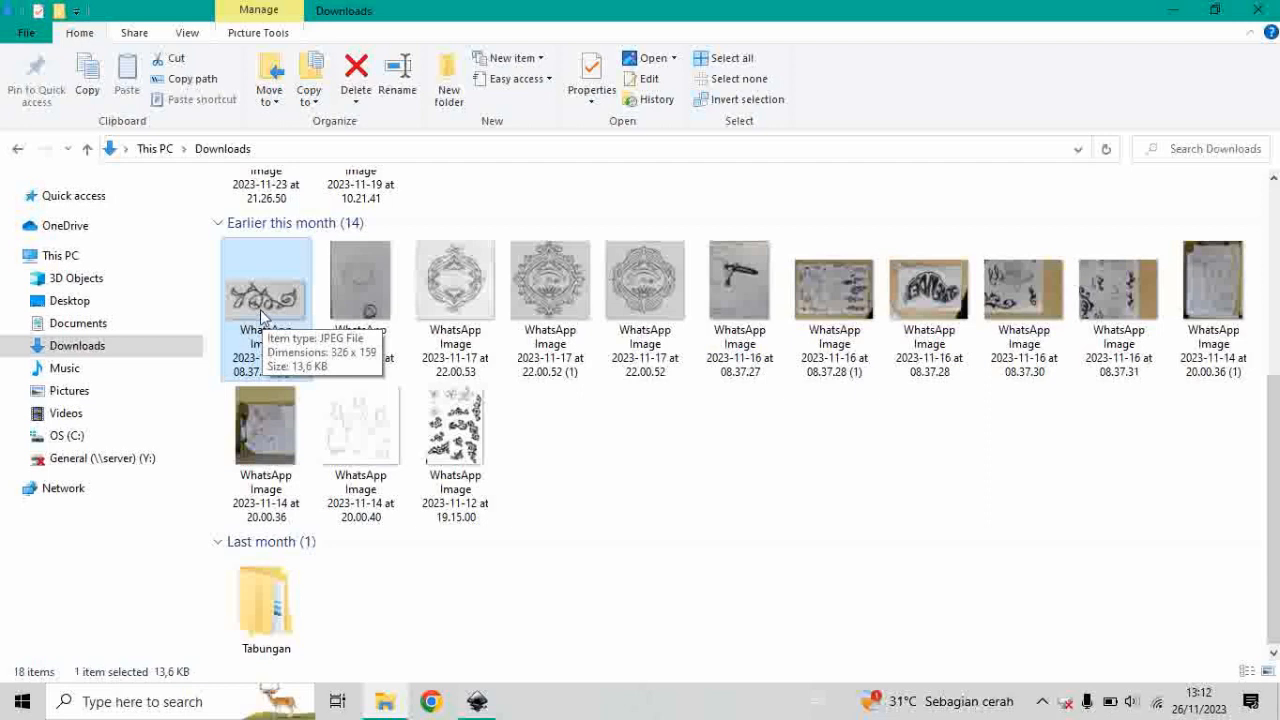
Bring the first vine sketch image from Downloads into the Inkscape page and move it to about X 80.9, Y 59.6 mm.
{"action": "left_click_drag", "start_coordinate": [257, 306], "coordinate": [556, 296]}
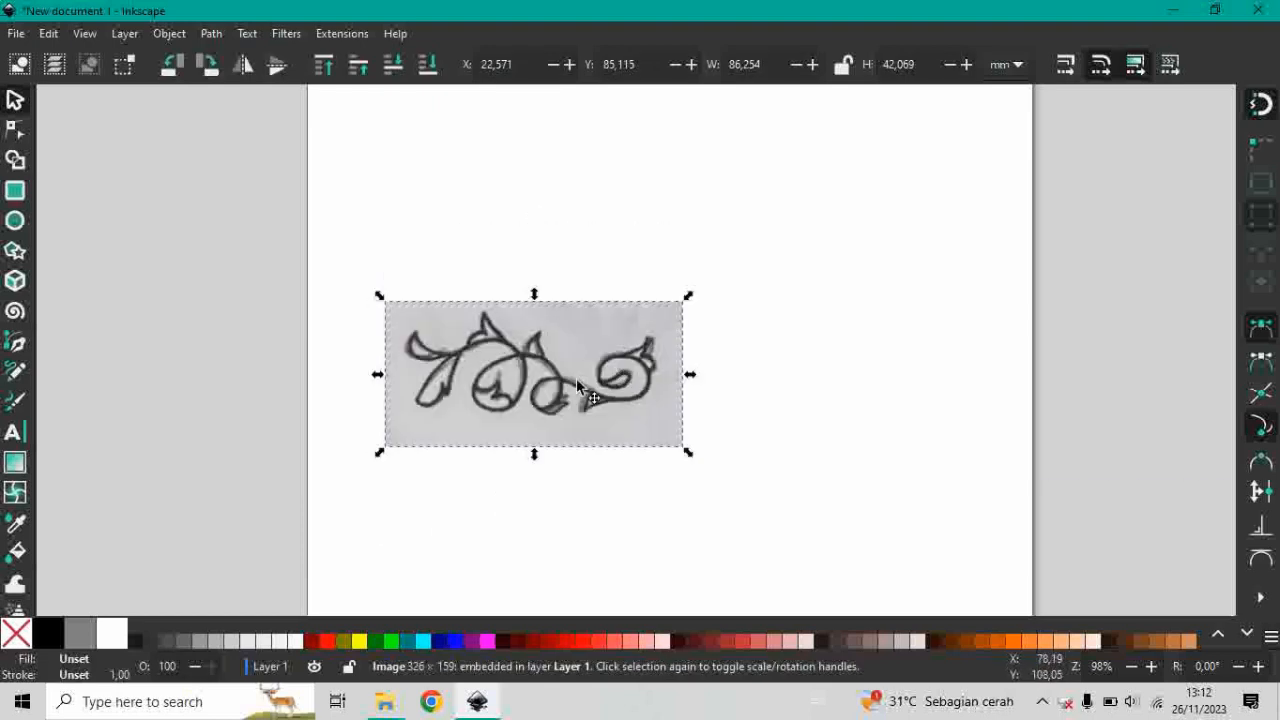
{"action": "left_click_drag", "start_coordinate": [580, 323], "coordinate": [844, 277]}
{"action": "scroll", "coordinate": [854, 273], "scroll_direction": "up", "scroll_amount": 2}
{"action": "scroll", "coordinate": [868, 316], "scroll_direction": "down", "scroll_amount": 2}
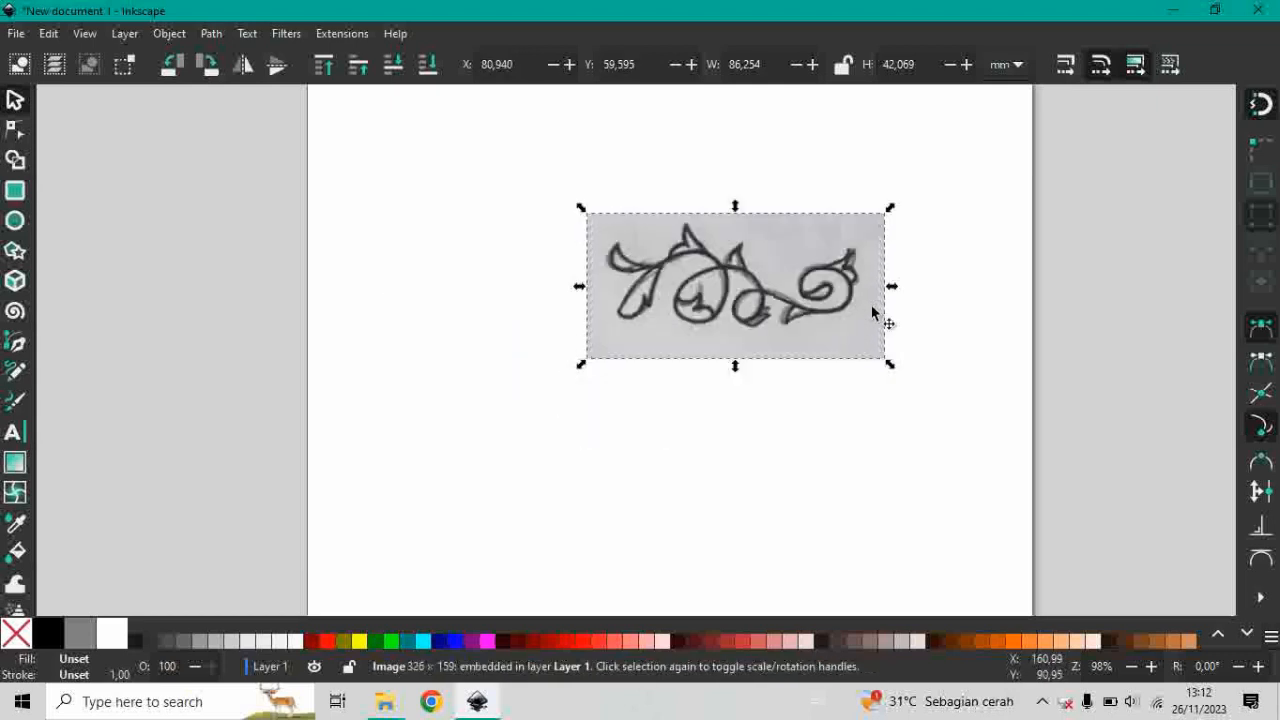
Fade the vine sketch image by setting its opacity to 30 and clear the selection.
{"action": "scroll", "coordinate": [832, 260], "scroll_direction": "up", "scroll_amount": 2}
{"action": "scroll", "coordinate": [648, 272], "scroll_direction": "up", "scroll_amount": 1}
{"action": "scroll", "coordinate": [646, 328], "scroll_direction": "down", "scroll_amount": 2}
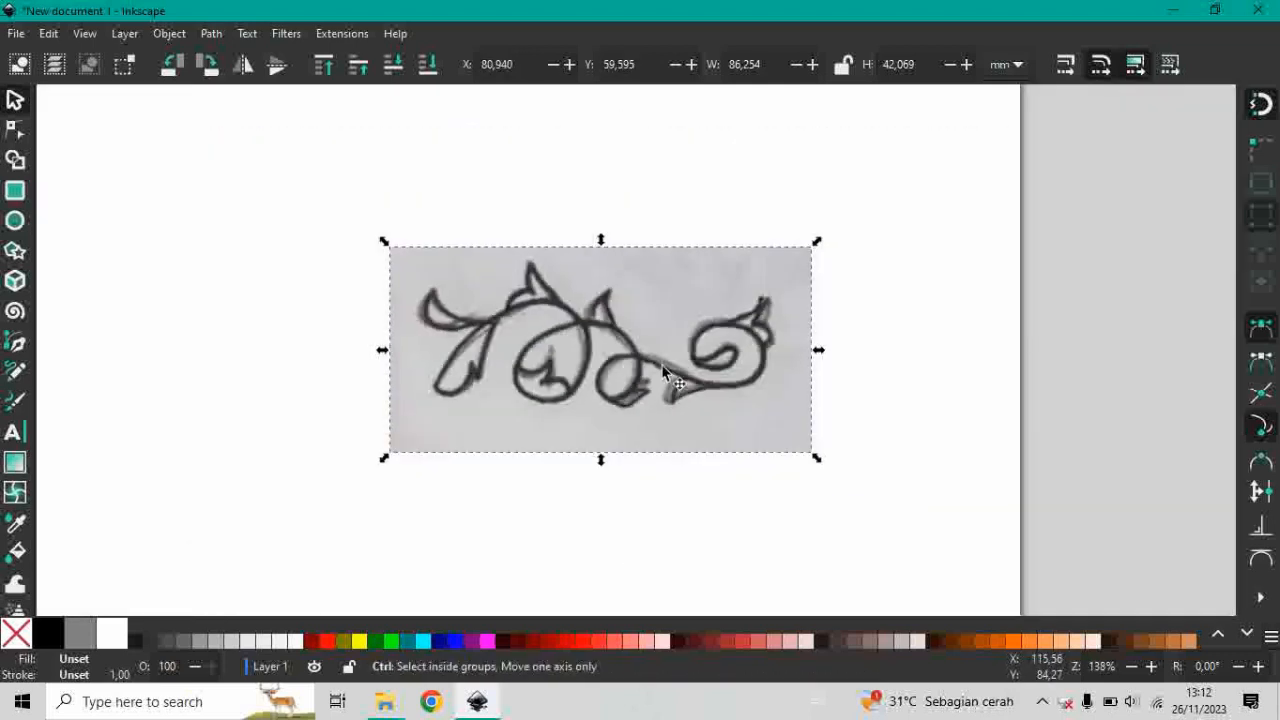
{"action": "scroll", "coordinate": [630, 345], "scroll_direction": "up", "scroll_amount": 1}
{"action": "scroll", "coordinate": [630, 333], "scroll_direction": "up", "scroll_amount": 2}
{"action": "scroll", "coordinate": [615, 360], "scroll_direction": "down", "scroll_amount": 2}
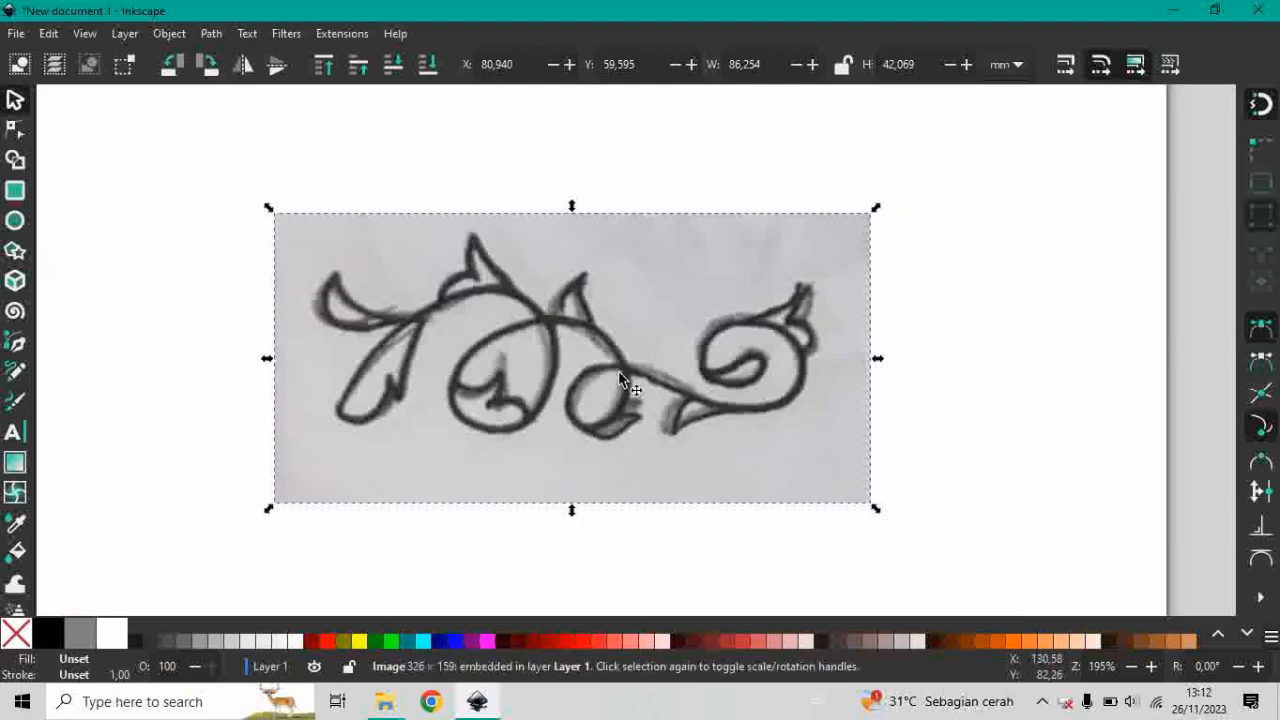
{"action": "left_click", "coordinate": [939, 343]}
{"action": "left_click", "coordinate": [736, 356]}
{"action": "left_click", "coordinate": [370, 609]}
{"action": "key", "text": "BackSpace"}
{"action": "key", "text": "BackSpace"}
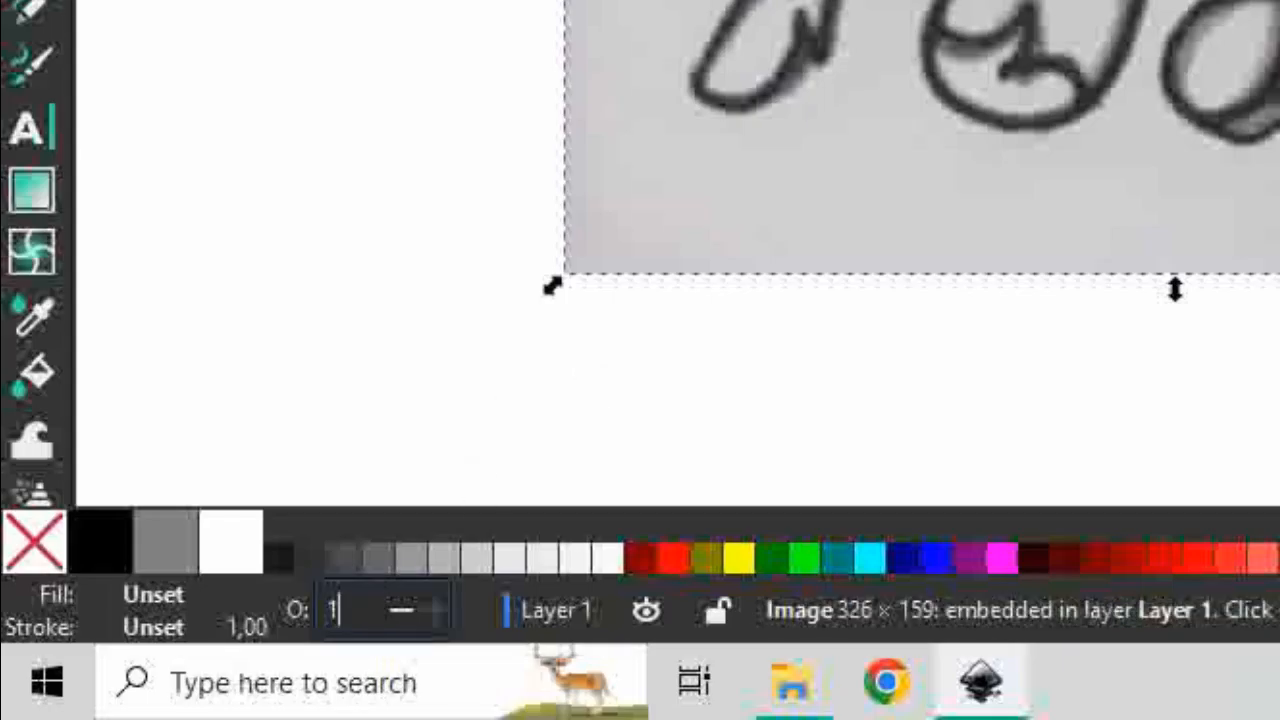
{"action": "type", "text": "30"}
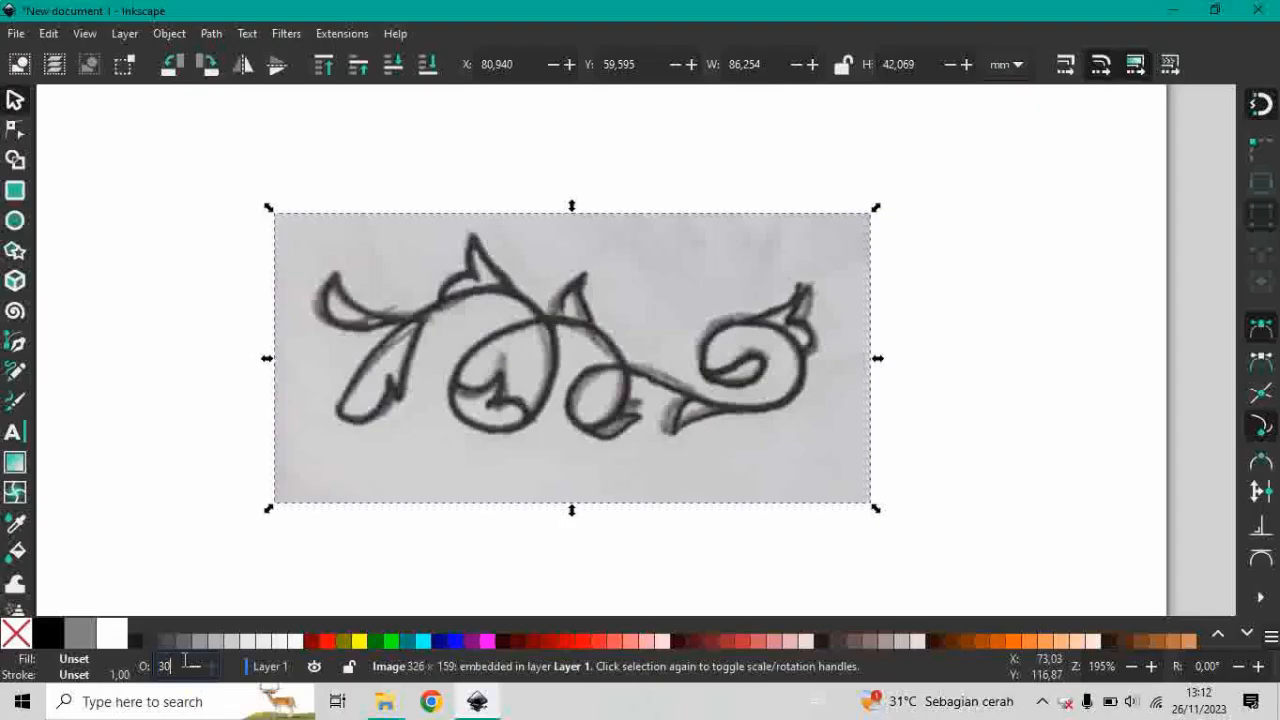
{"action": "key", "text": "Return"}
{"action": "scroll", "coordinate": [700, 350], "scroll_direction": "down", "scroll_amount": 3}
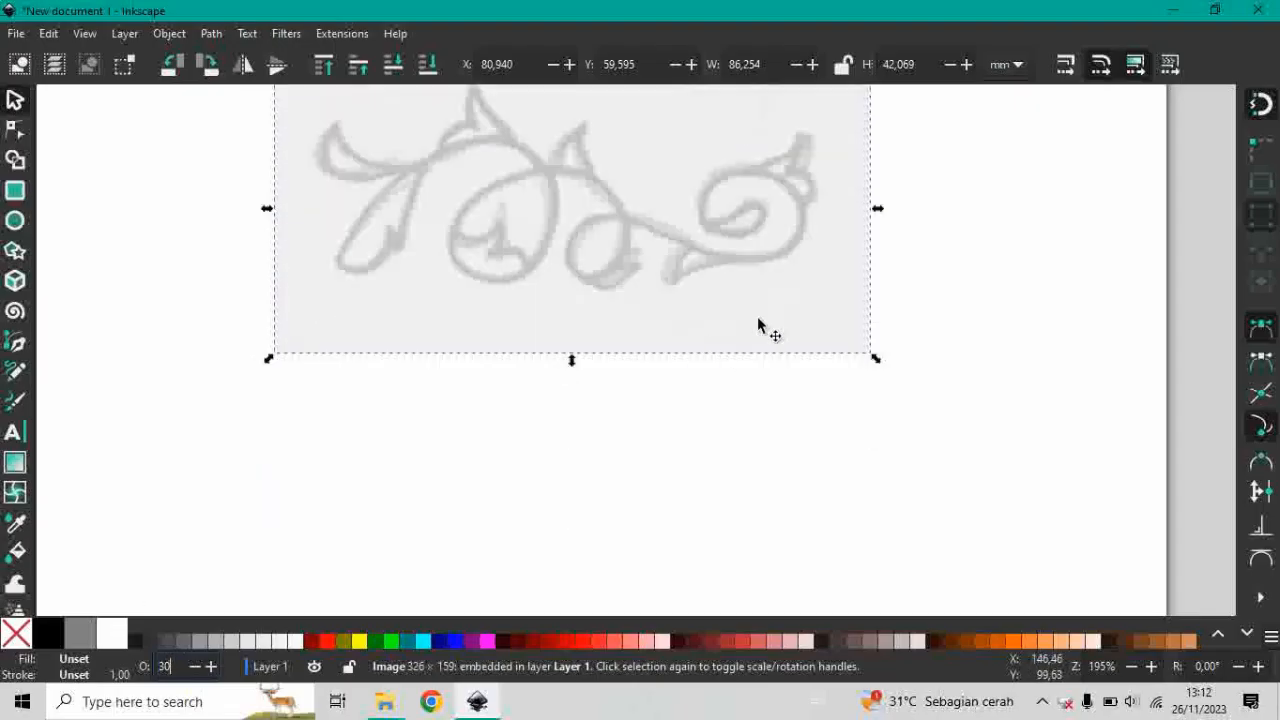
{"action": "scroll", "coordinate": [1045, 291], "scroll_direction": "up", "scroll_amount": 3}
{"action": "left_click", "coordinate": [1045, 291]}
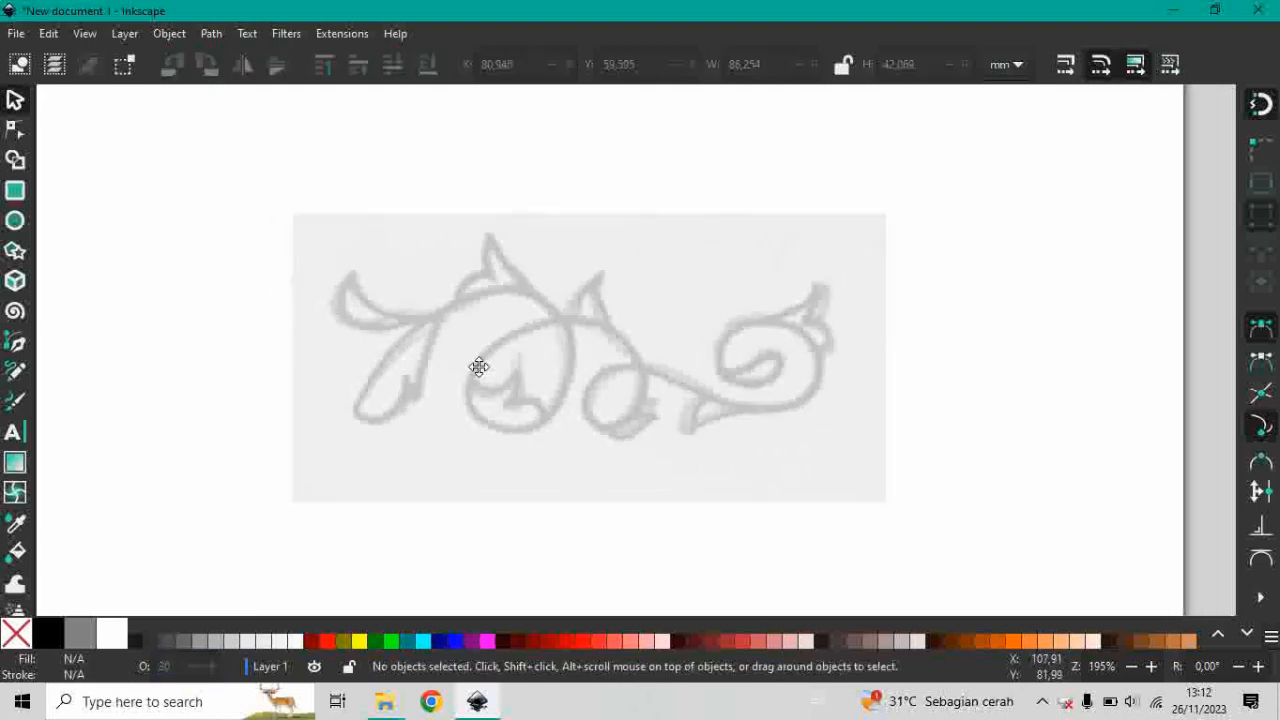
Set up the Pen tool for drawing Spiro paths with the Triangle in shape.
{"action": "scroll", "coordinate": [700, 294], "scroll_direction": "up", "scroll_amount": 1}
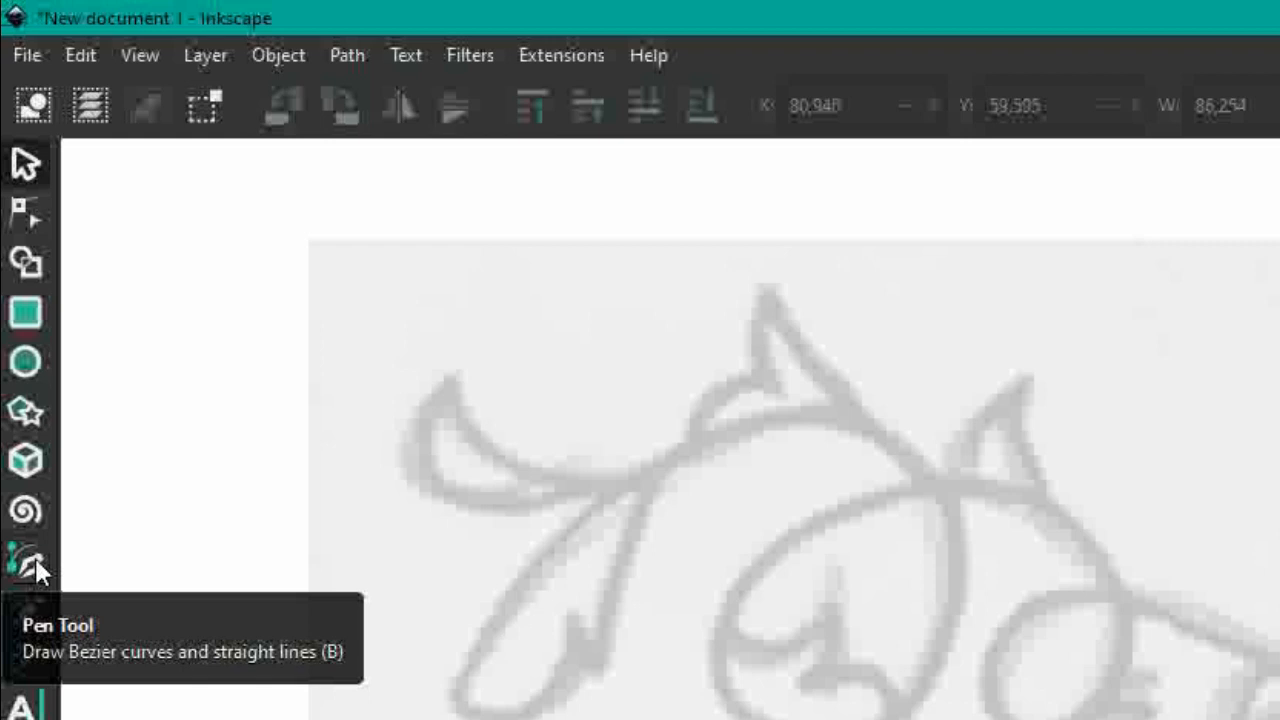
{"action": "left_click", "coordinate": [34, 560]}
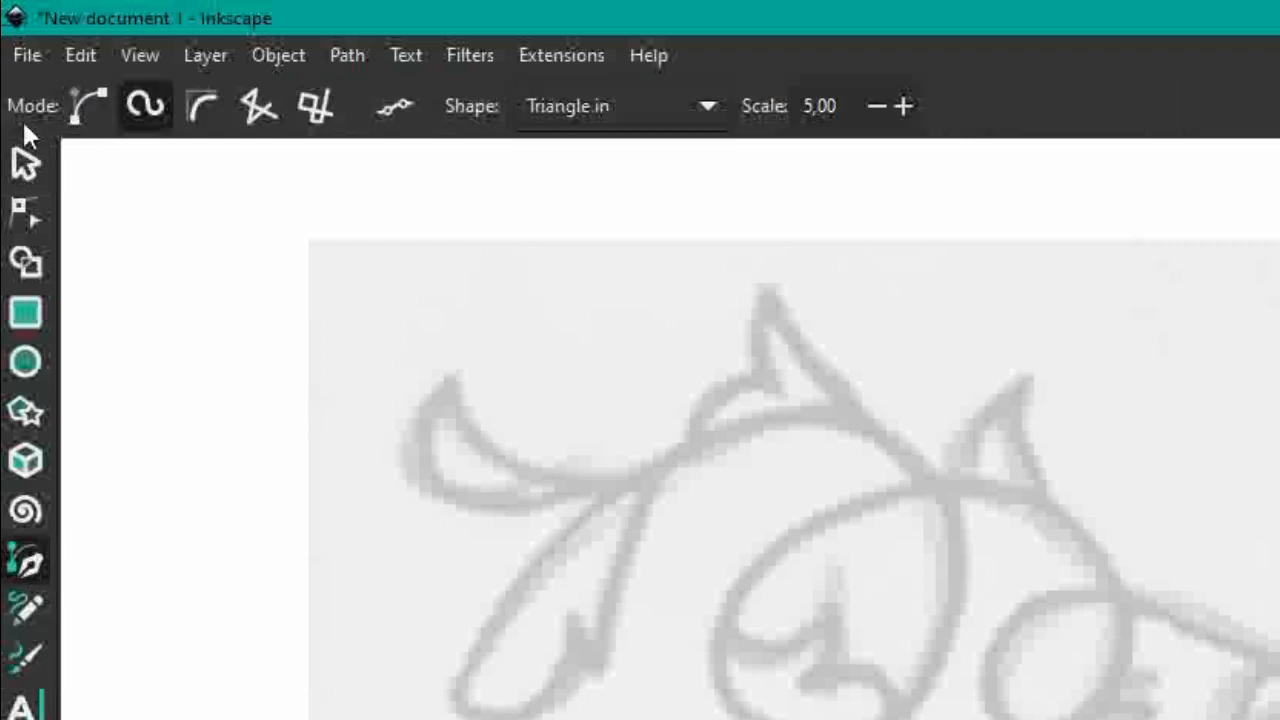
{"action": "left_click", "coordinate": [145, 106]}
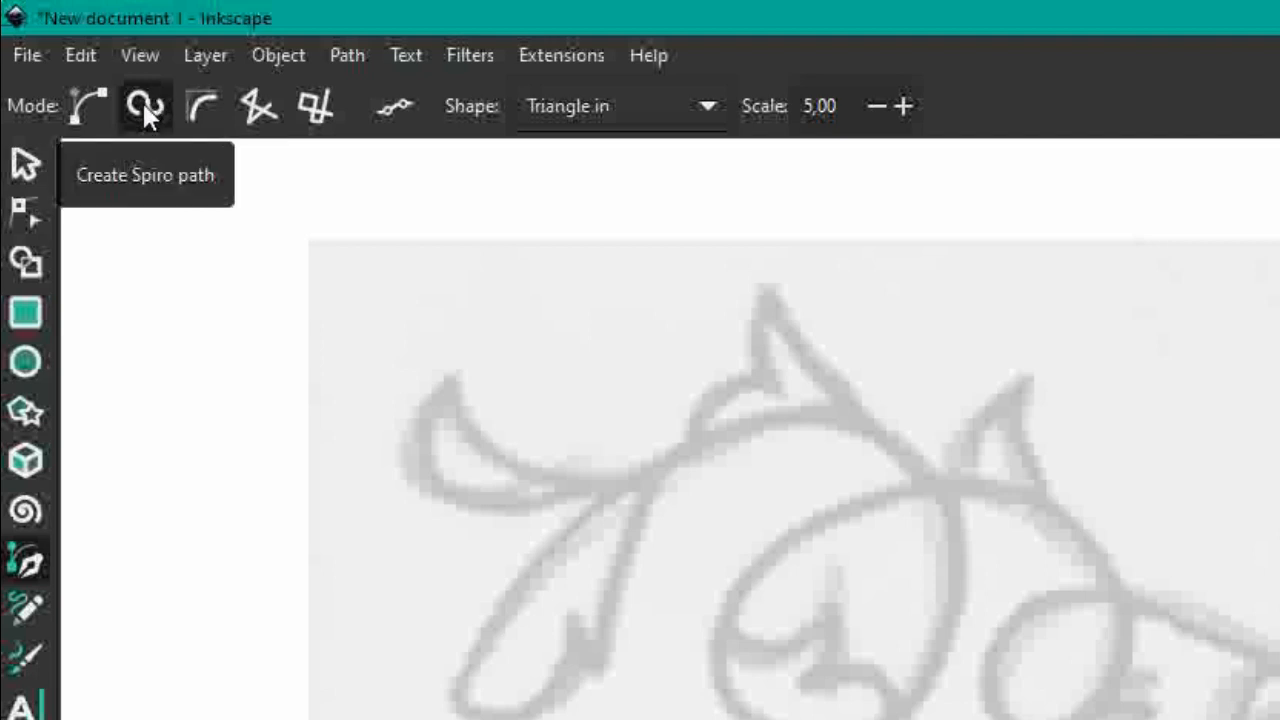
{"action": "left_click", "coordinate": [596, 110]}
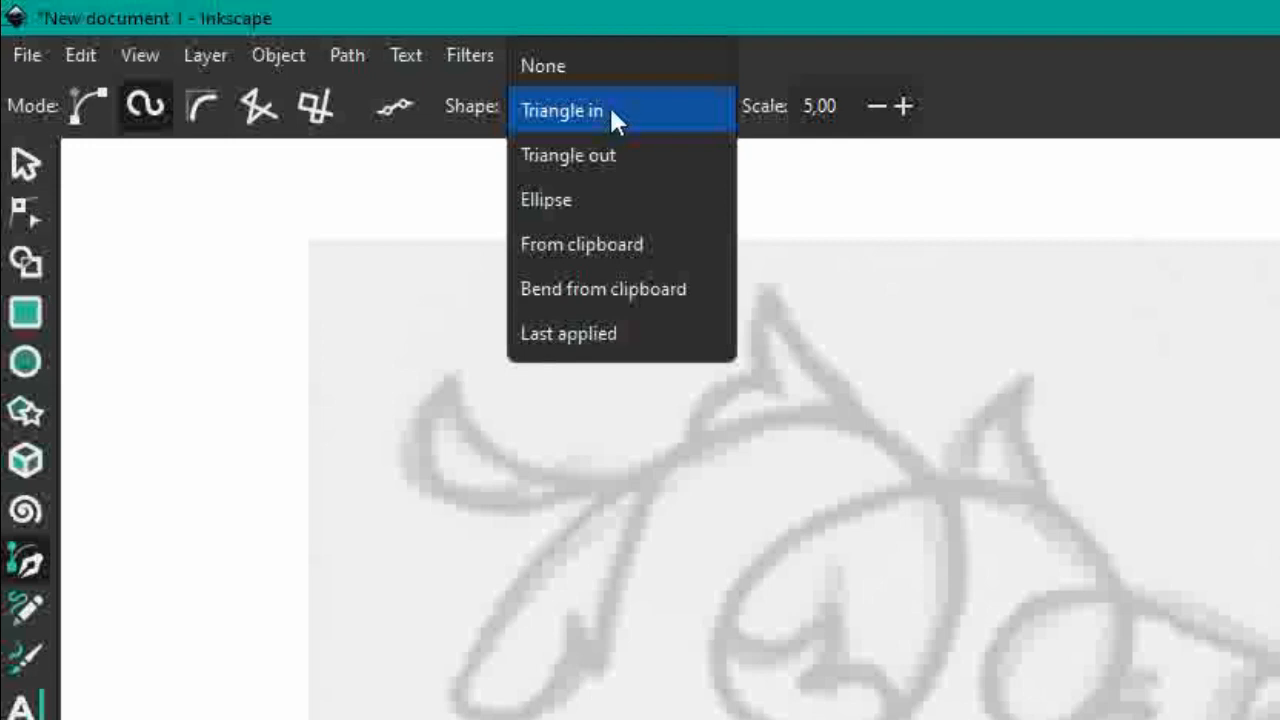
{"action": "left_click", "coordinate": [607, 110]}
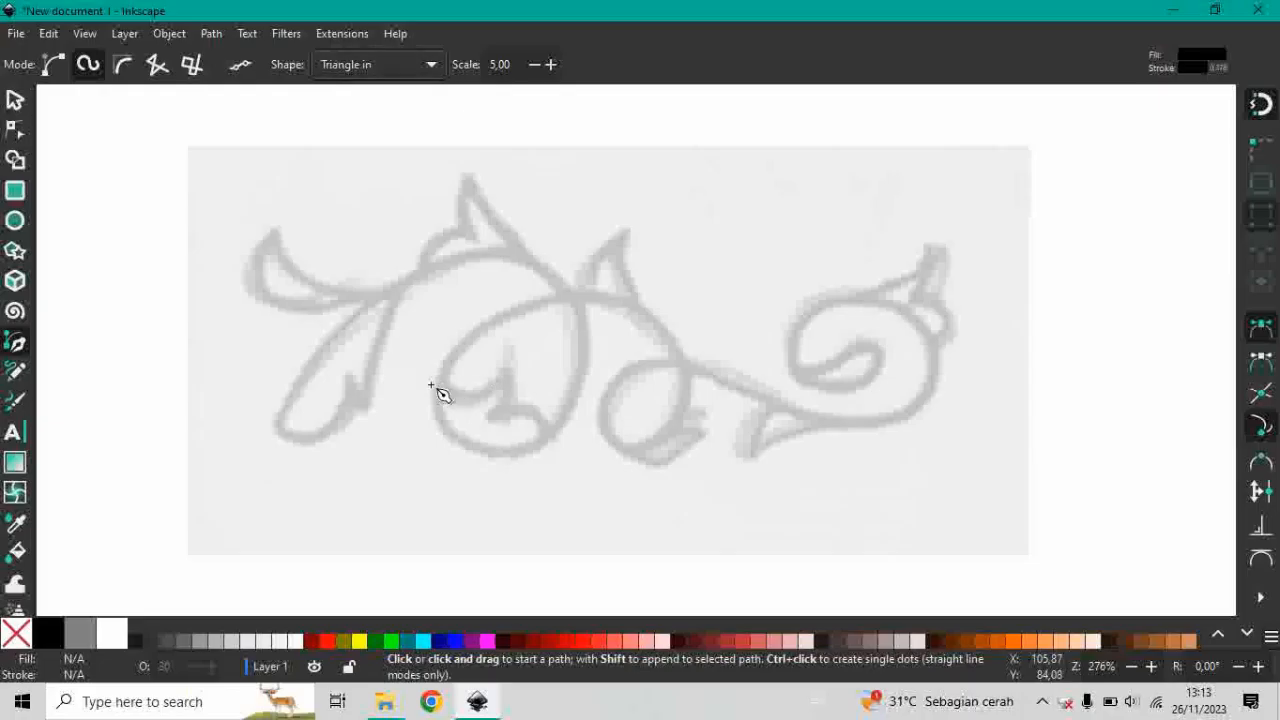
Start the Spiro path at the lower-left leaf tip and trace the main arch, the large loop and into the small loop.
{"action": "scroll", "coordinate": [380, 373], "scroll_direction": "up", "scroll_amount": 2}
{"action": "scroll", "coordinate": [380, 373], "scroll_direction": "down", "scroll_amount": 2}
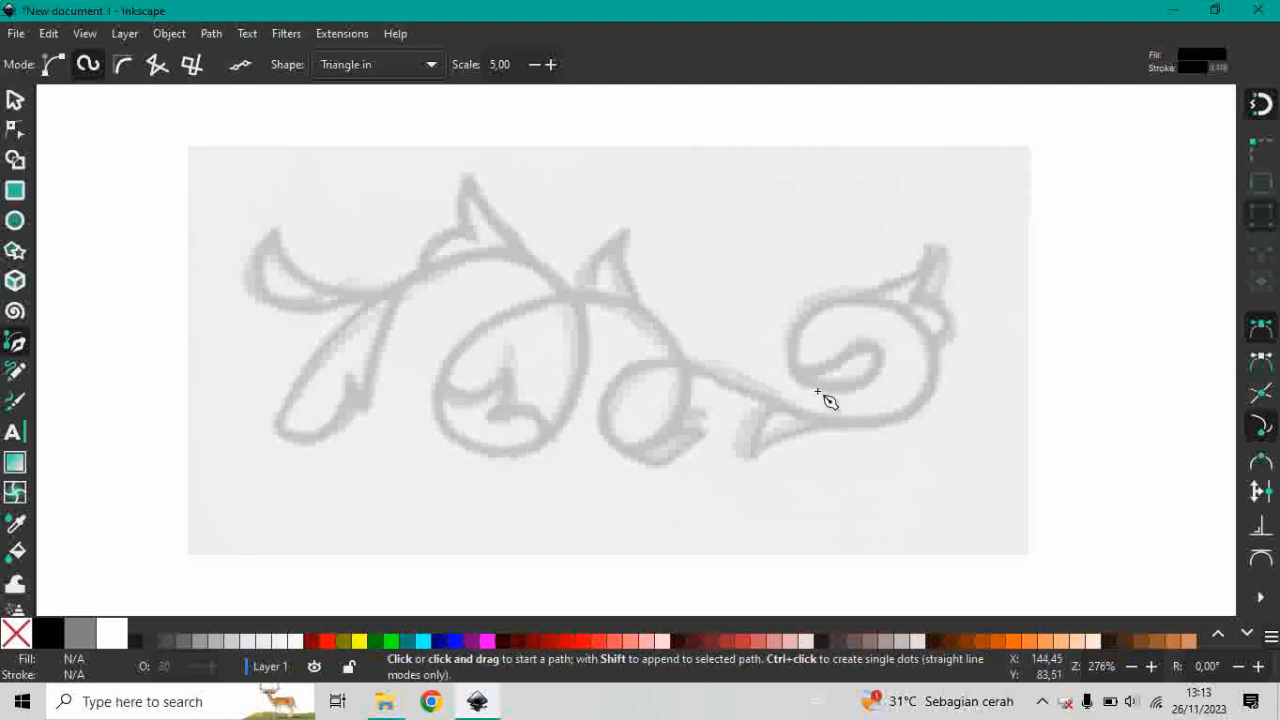
{"action": "left_click", "coordinate": [283, 432]}
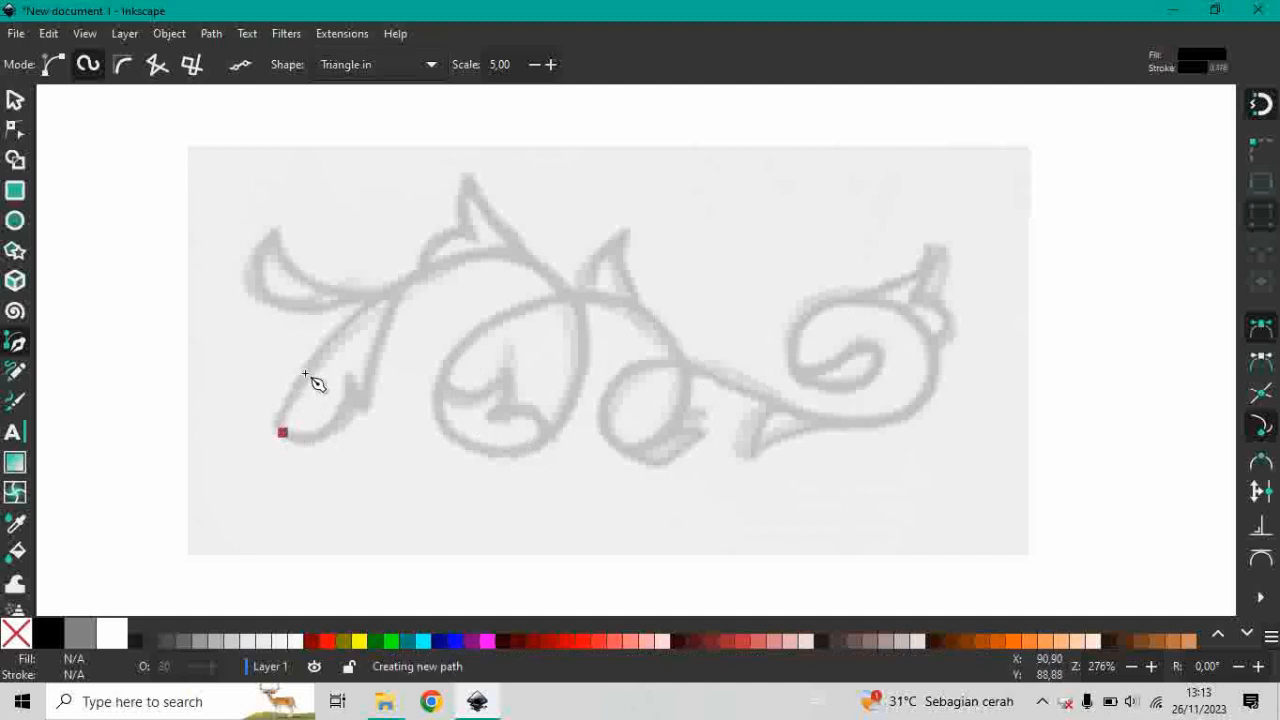
{"action": "left_click", "coordinate": [447, 264]}
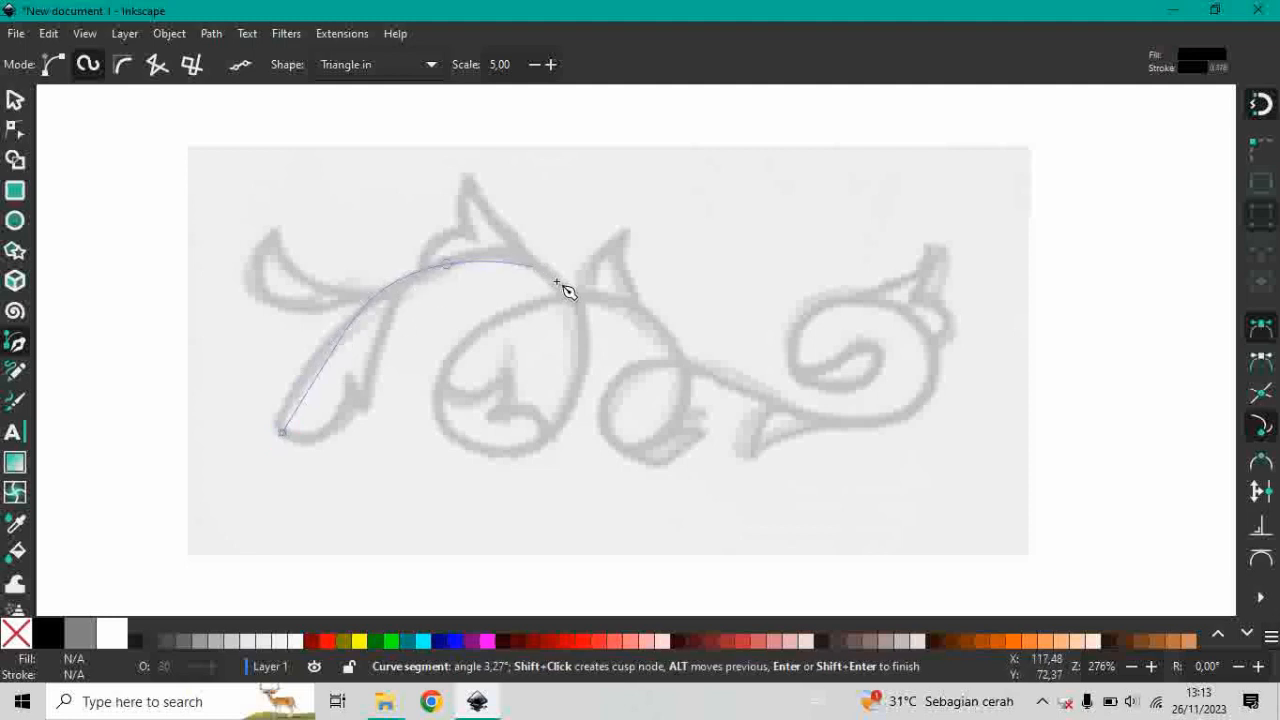
{"action": "left_click", "coordinate": [558, 283]}
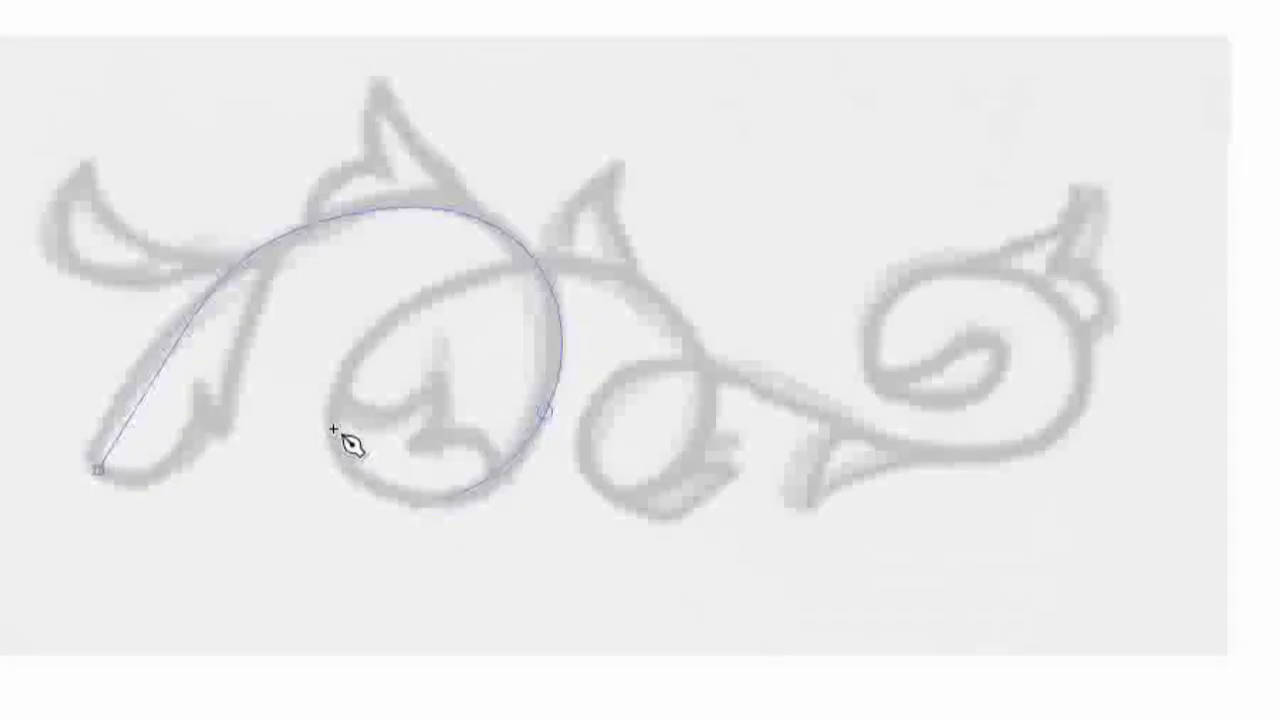
{"action": "left_click", "coordinate": [442, 406]}
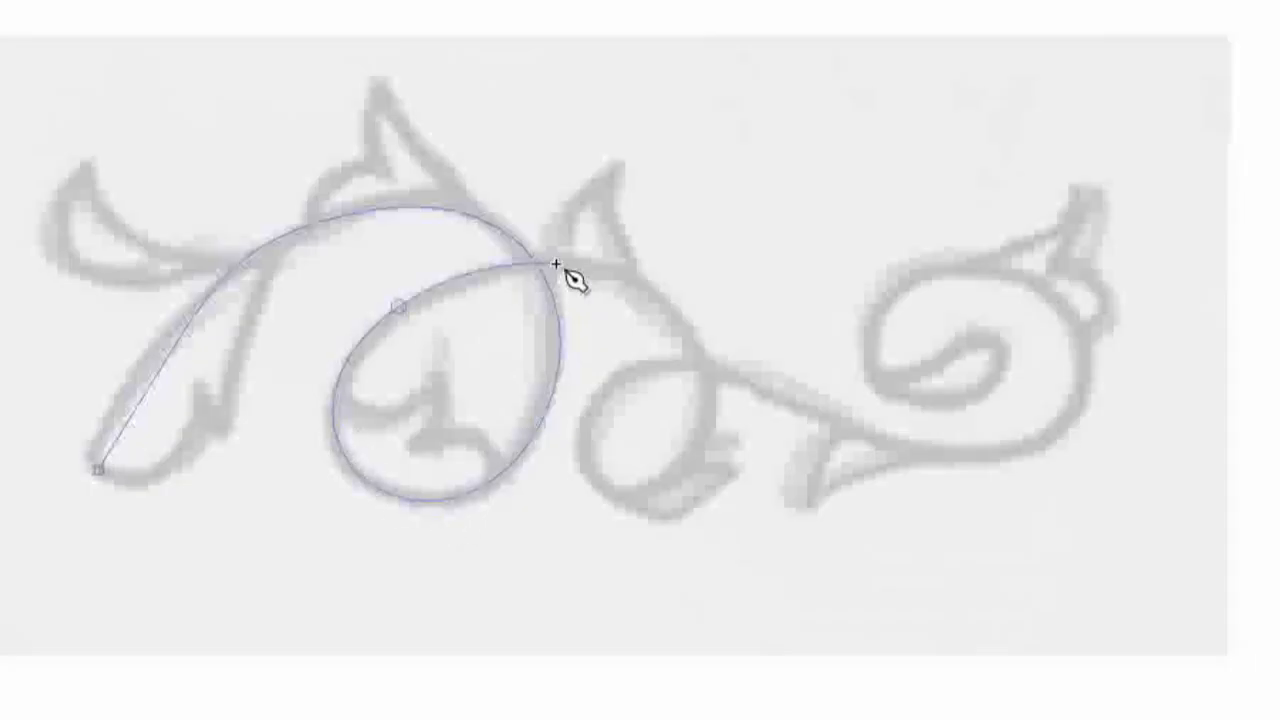
{"action": "left_click", "coordinate": [692, 478]}
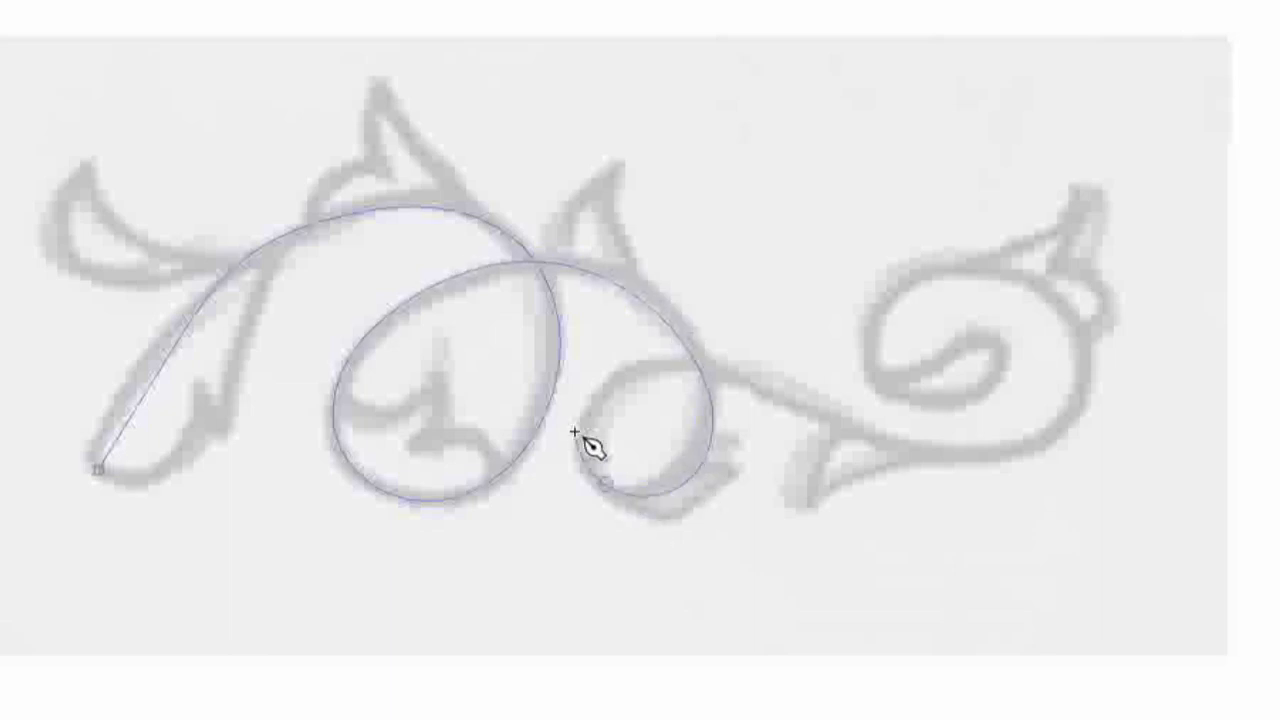
Continue the path along the connecting stem and around the right-hand scroll, finishing it inside the spiral.
{"action": "left_click", "coordinate": [906, 444]}
{"action": "left_click", "coordinate": [1074, 425]}
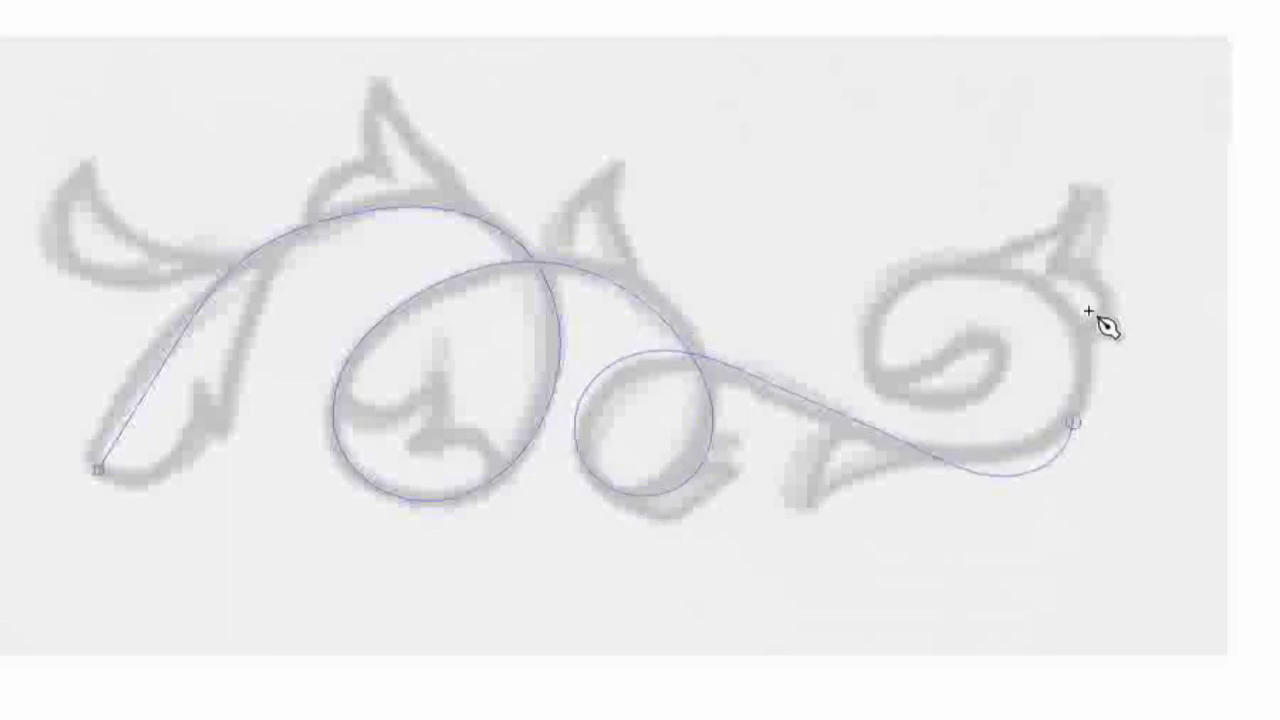
{"action": "left_click", "coordinate": [1088, 307]}
{"action": "left_click", "coordinate": [948, 268]}
{"action": "left_click", "coordinate": [886, 346]}
{"action": "left_click", "coordinate": [944, 393]}
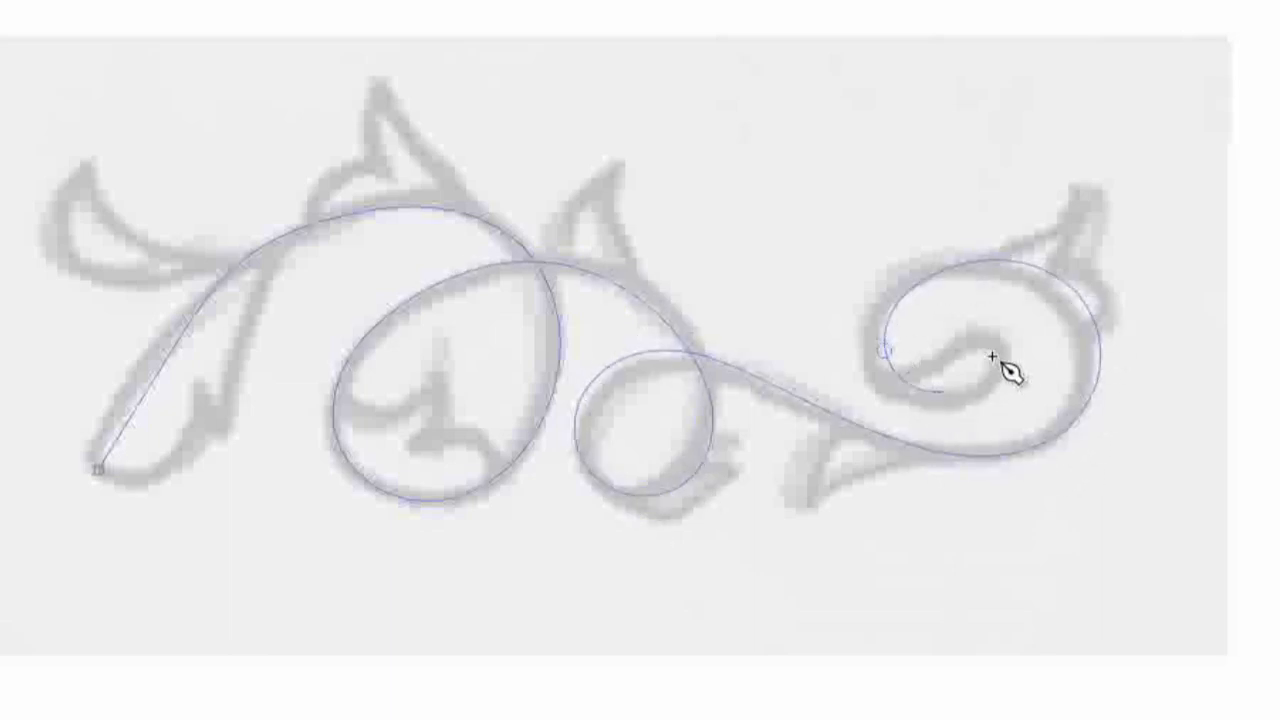
{"action": "left_click", "coordinate": [996, 355]}
{"action": "left_click", "coordinate": [959, 317]}
{"action": "key", "text": "Return"}
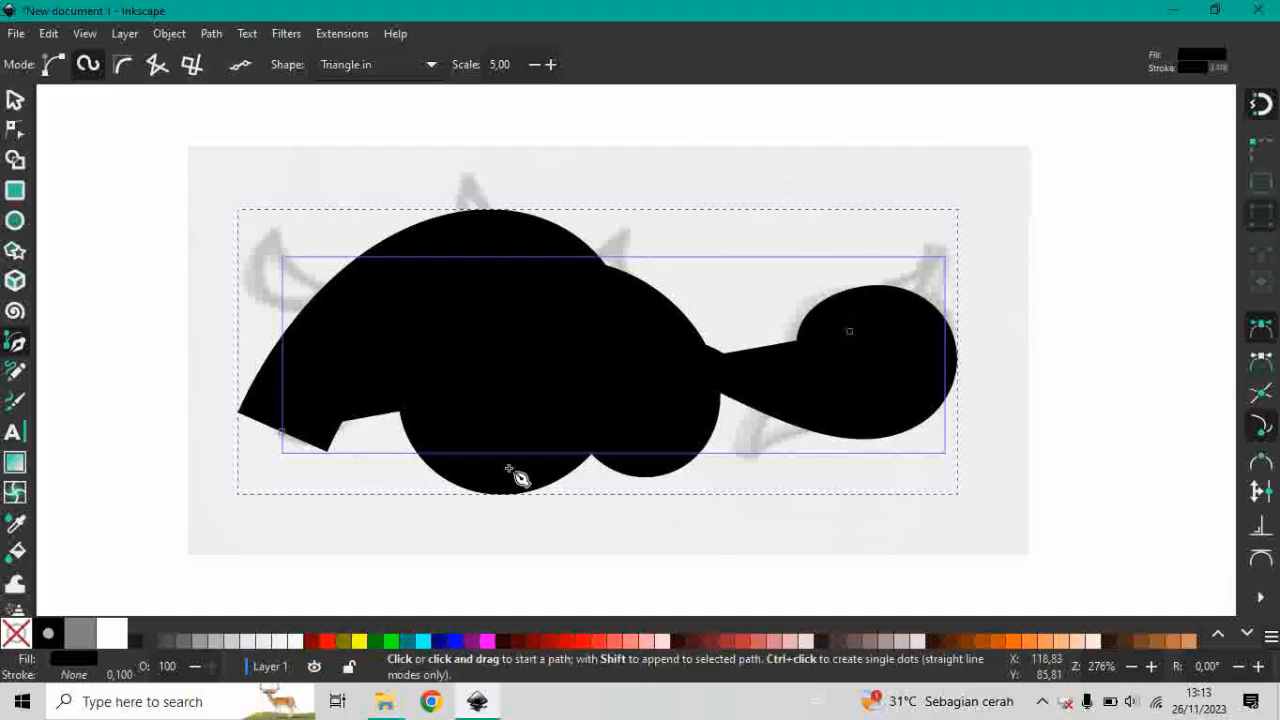
Recolor the traced stem stroke light red to distinguish it from its black fill.
{"action": "left_click", "coordinate": [15, 101]}
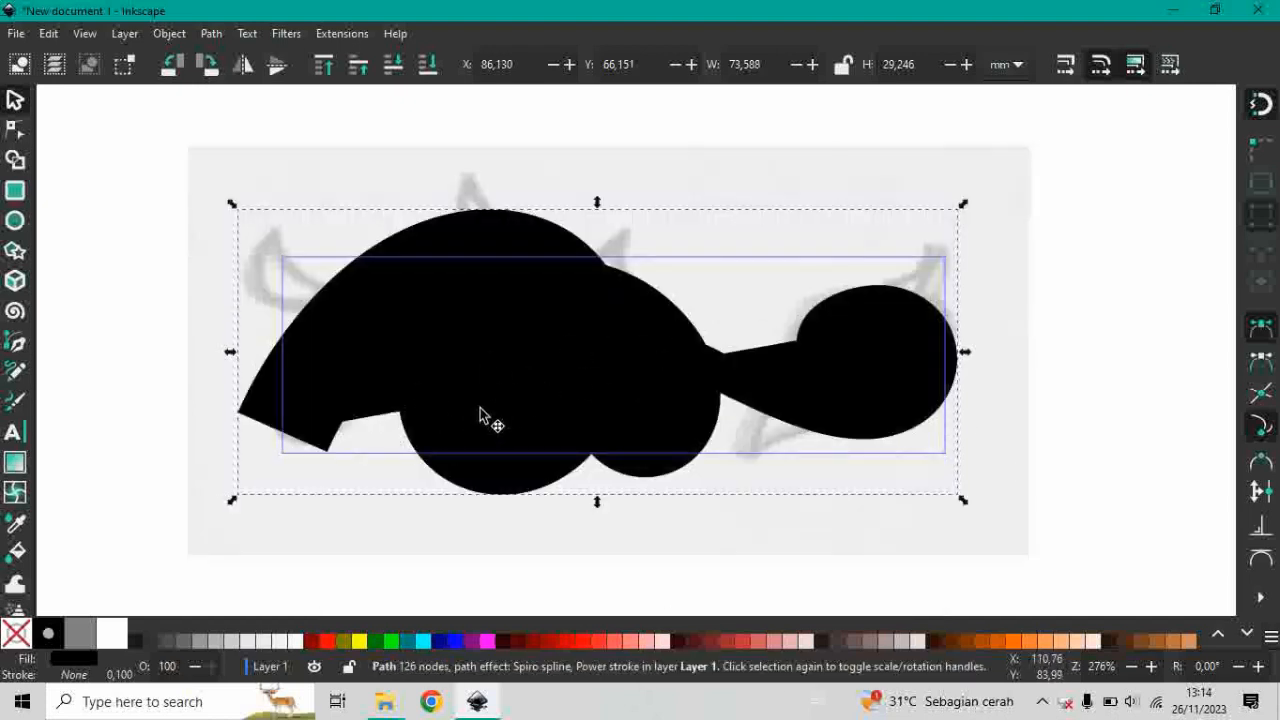
{"action": "left_click", "coordinate": [629, 645]}
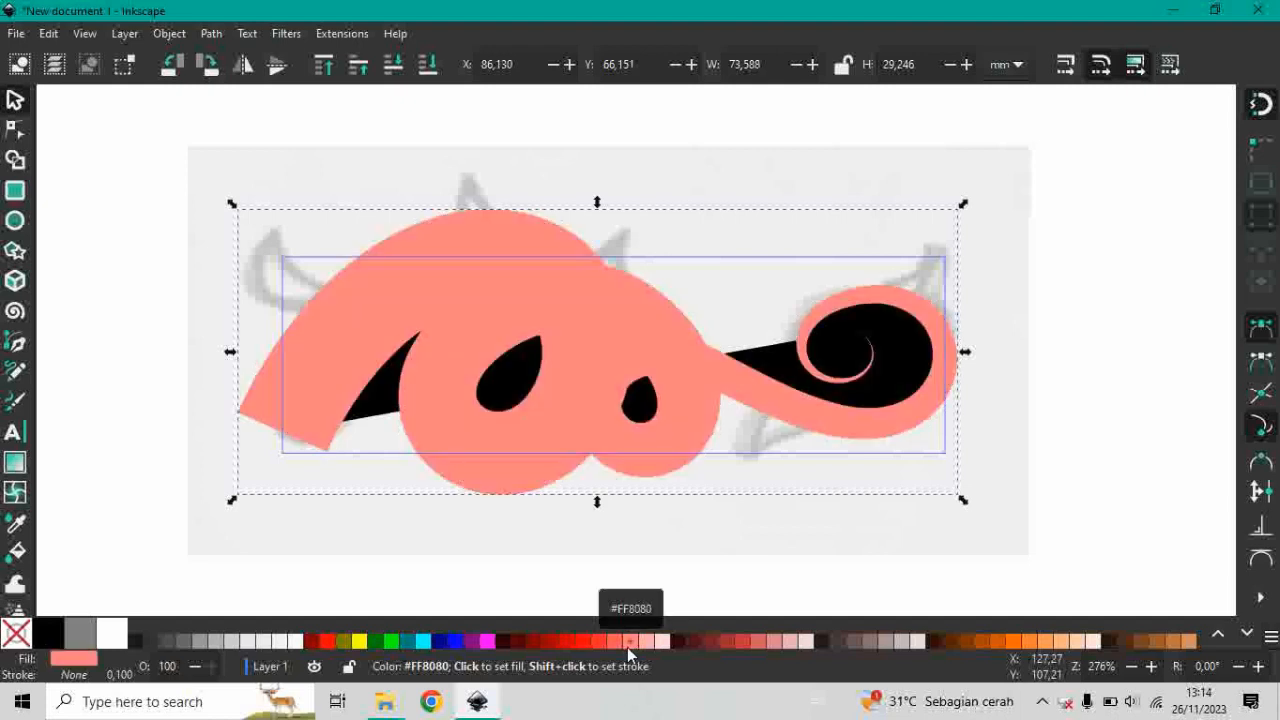
Thin the light red tapered stroke by reducing the Pen tool shape scale to 1.00.
{"action": "left_click", "coordinate": [15, 345]}
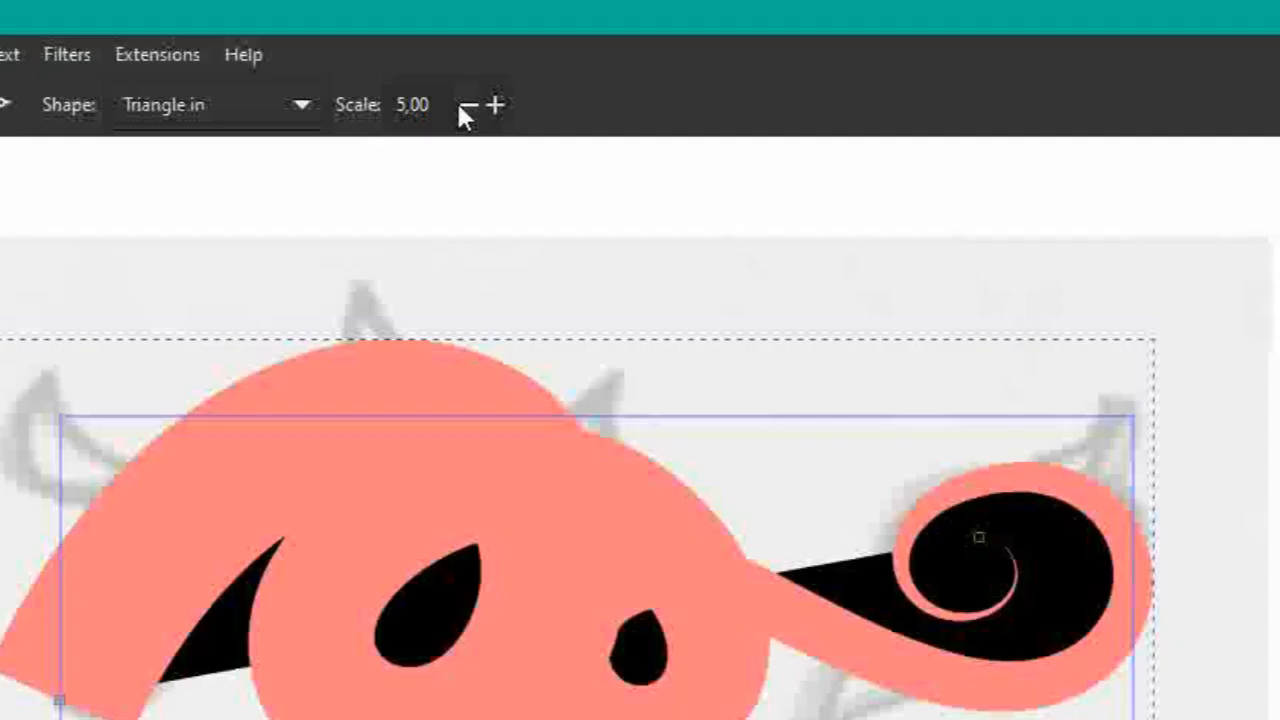
{"action": "left_click", "coordinate": [466, 105]}
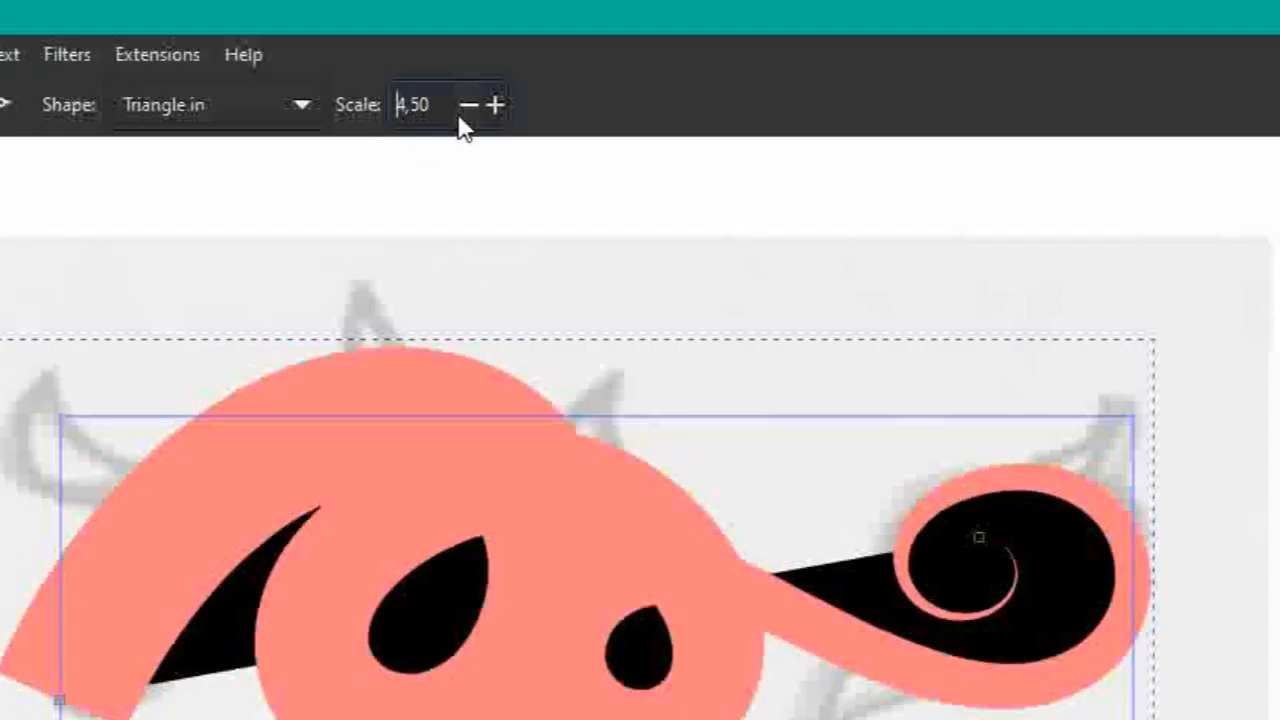
{"action": "left_click", "coordinate": [466, 105]}
{"action": "left_click", "coordinate": [466, 105]}
{"action": "left_click", "coordinate": [465, 106]}
{"action": "left_click", "coordinate": [466, 105]}
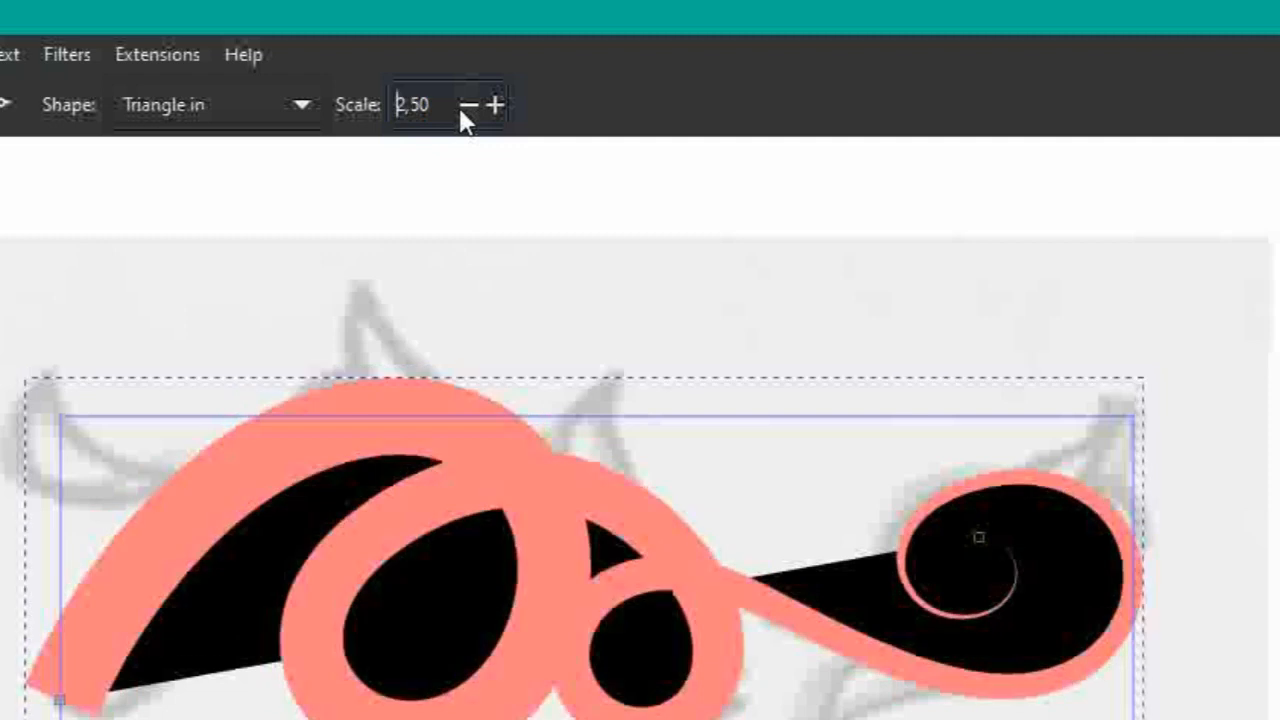
{"action": "left_click", "coordinate": [466, 105]}
{"action": "left_click", "coordinate": [466, 105]}
{"action": "left_click", "coordinate": [466, 105]}
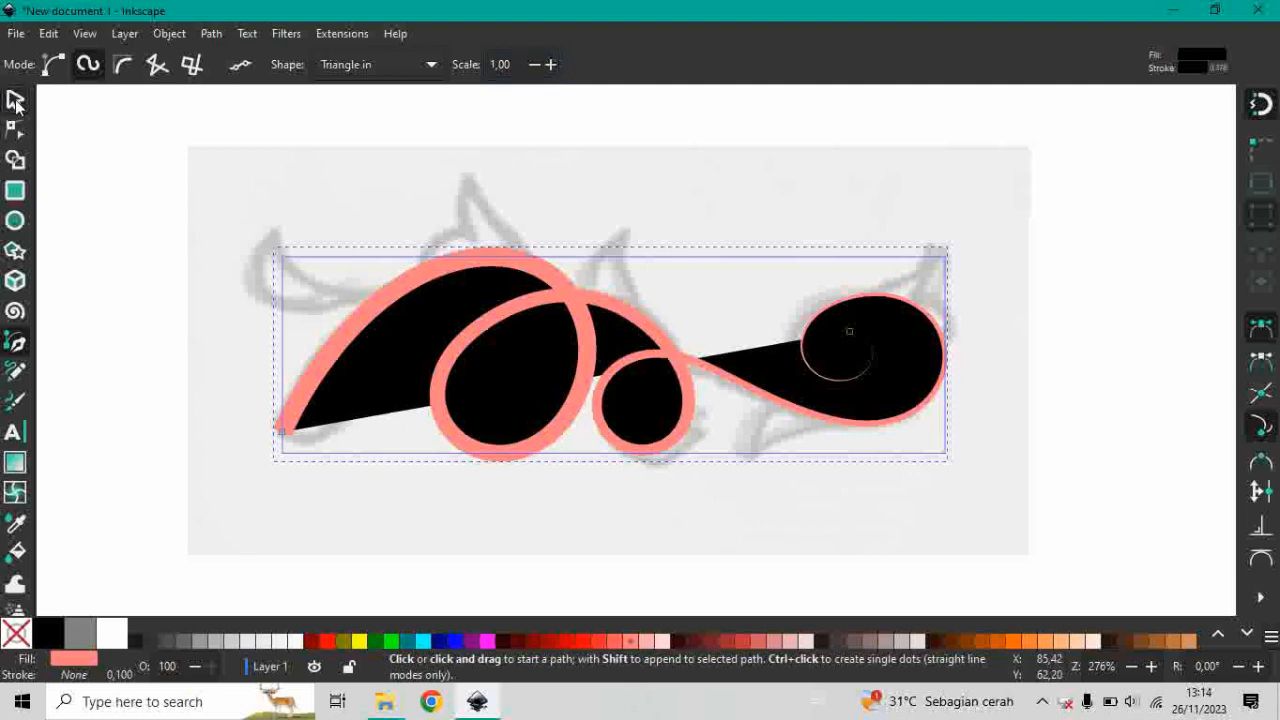
Move the black fill shape down and slightly left, away from the vine sketch.
{"action": "left_click", "coordinate": [15, 101]}
{"action": "key", "text": "Escape"}
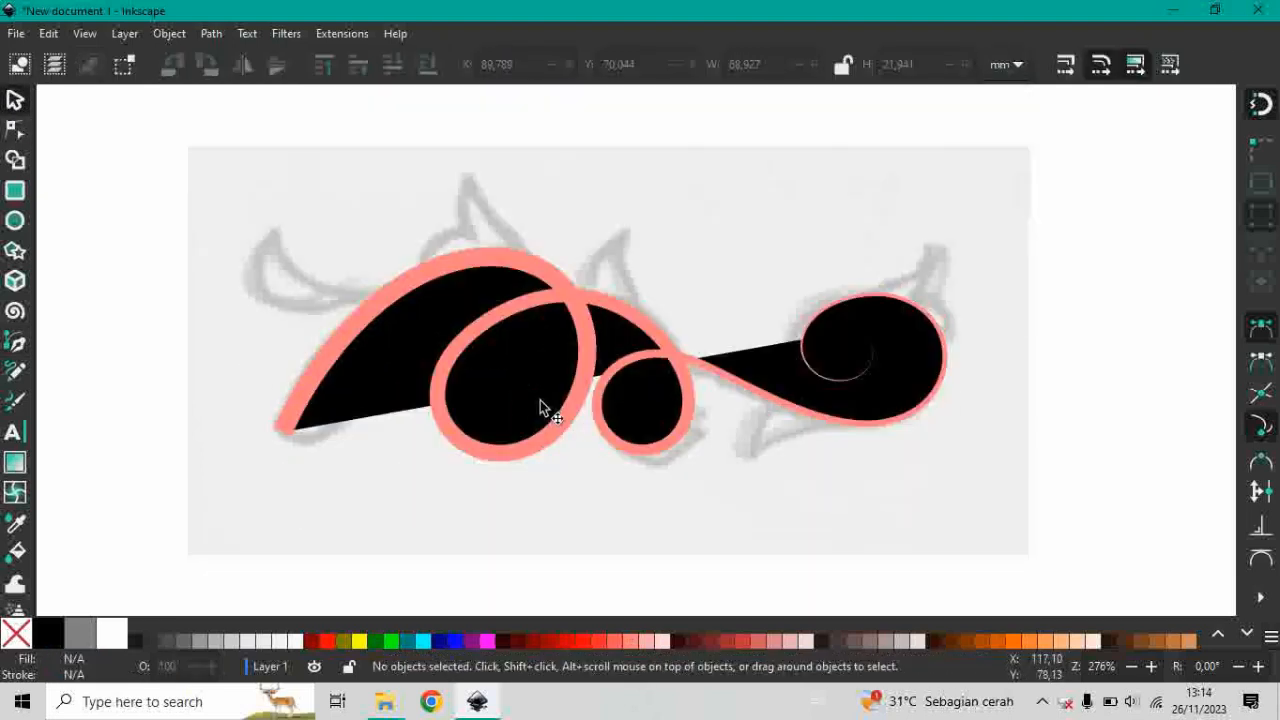
{"action": "left_click", "coordinate": [409, 318]}
{"action": "left_click_drag", "start_coordinate": [409, 318], "coordinate": [375, 398]}
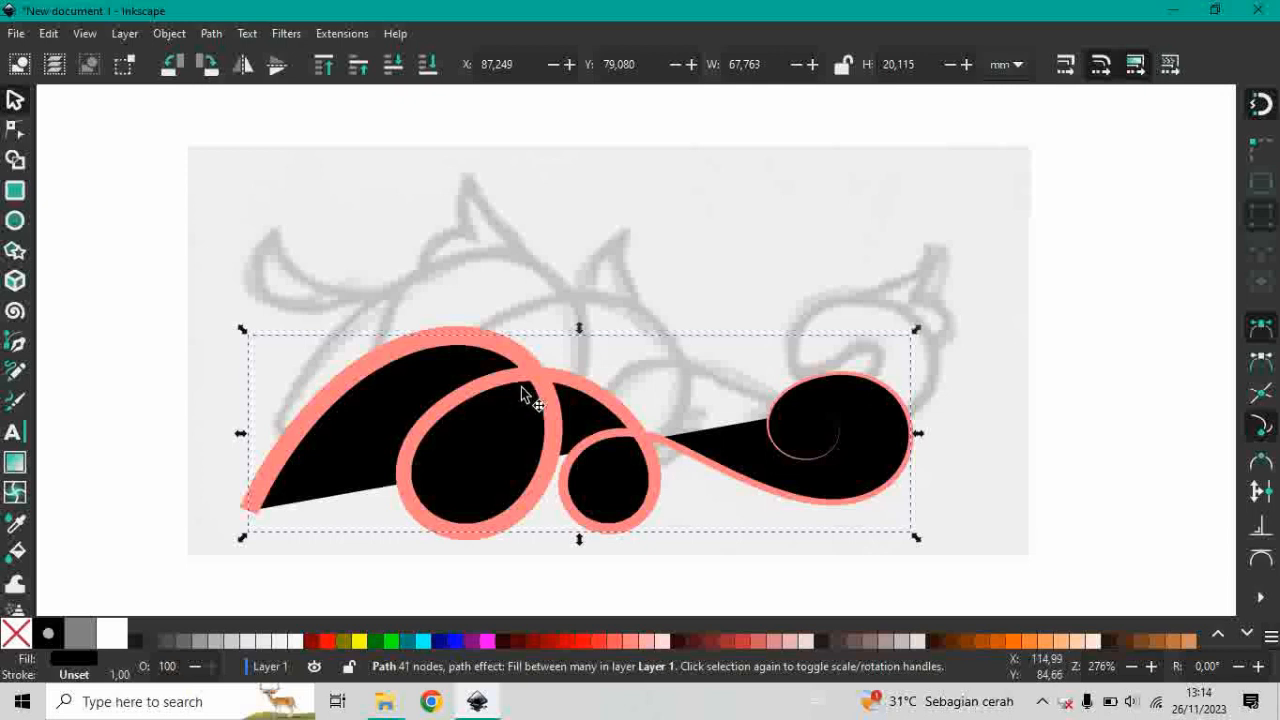
Undo the black fill shape's move and the stroke scale reduction.
{"action": "scroll", "coordinate": [507, 387], "scroll_direction": "down", "scroll_amount": 1}
{"action": "scroll", "coordinate": [594, 398], "scroll_direction": "up", "scroll_amount": 1}
{"action": "scroll", "coordinate": [594, 396], "scroll_direction": "down", "scroll_amount": 1}
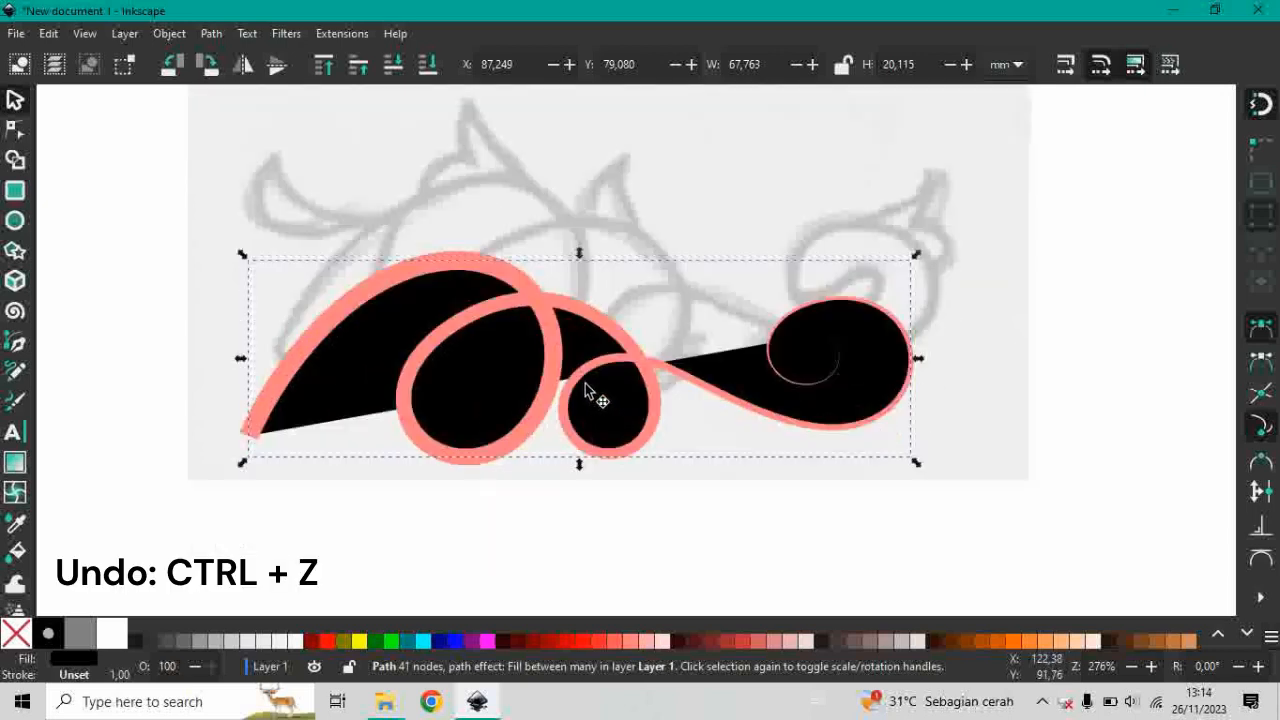
{"action": "scroll", "coordinate": [590, 392], "scroll_direction": "up", "scroll_amount": 1}
{"action": "scroll", "coordinate": [589, 363], "scroll_direction": "down", "scroll_amount": 1}
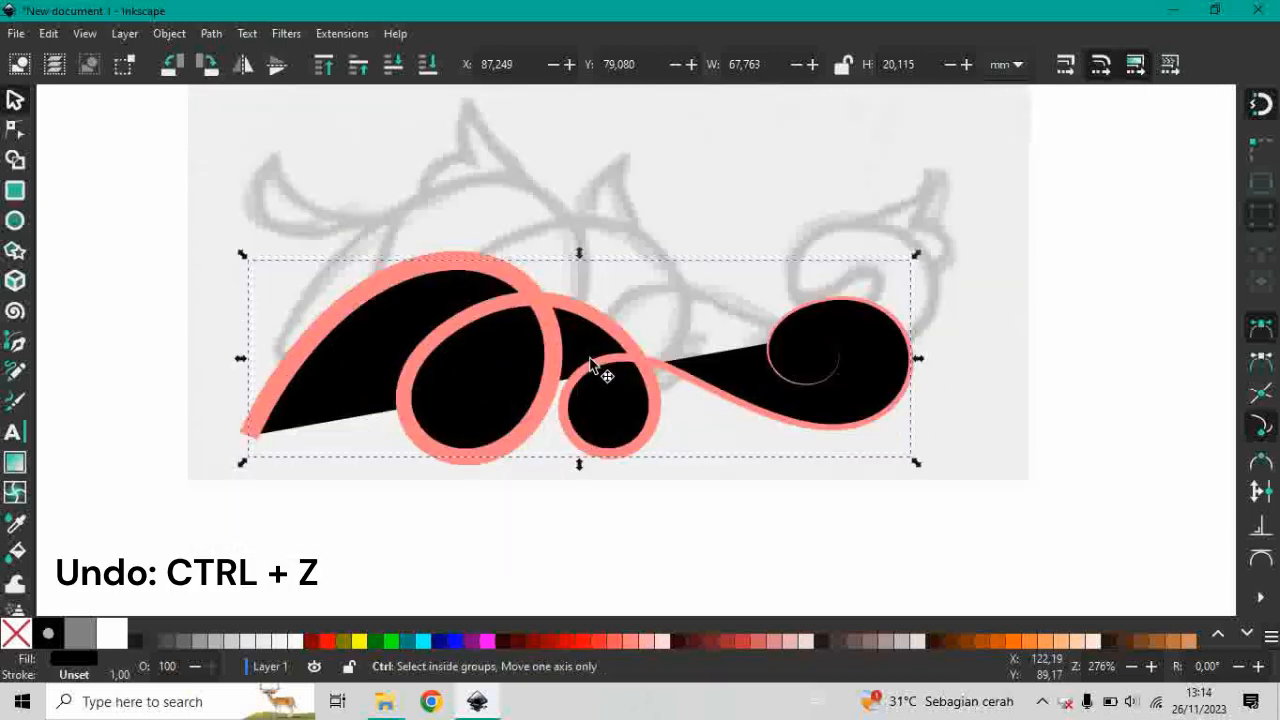
{"action": "key", "text": "ctrl+z"}
{"action": "scroll", "coordinate": [634, 340], "scroll_direction": "up", "scroll_amount": 1}
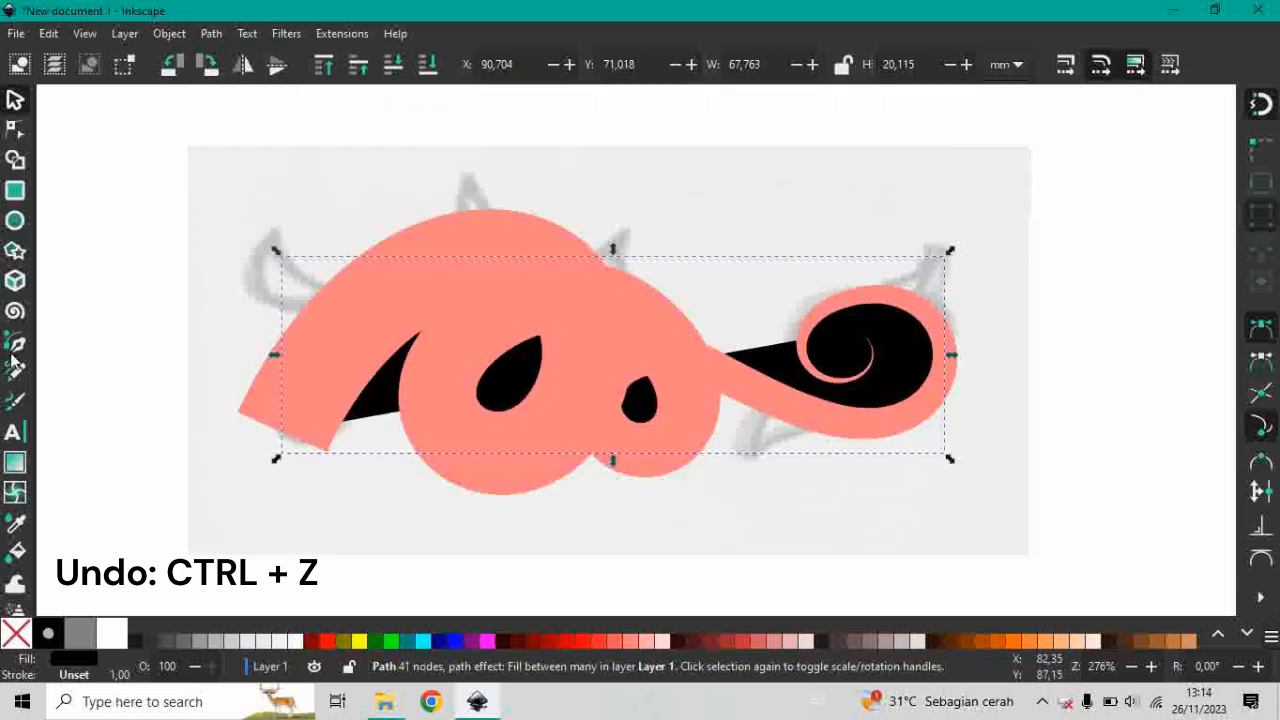
Try to adjust the Pen tool shape scale with the black fill shape selected, and clear the selection.
{"action": "key", "text": "b"}
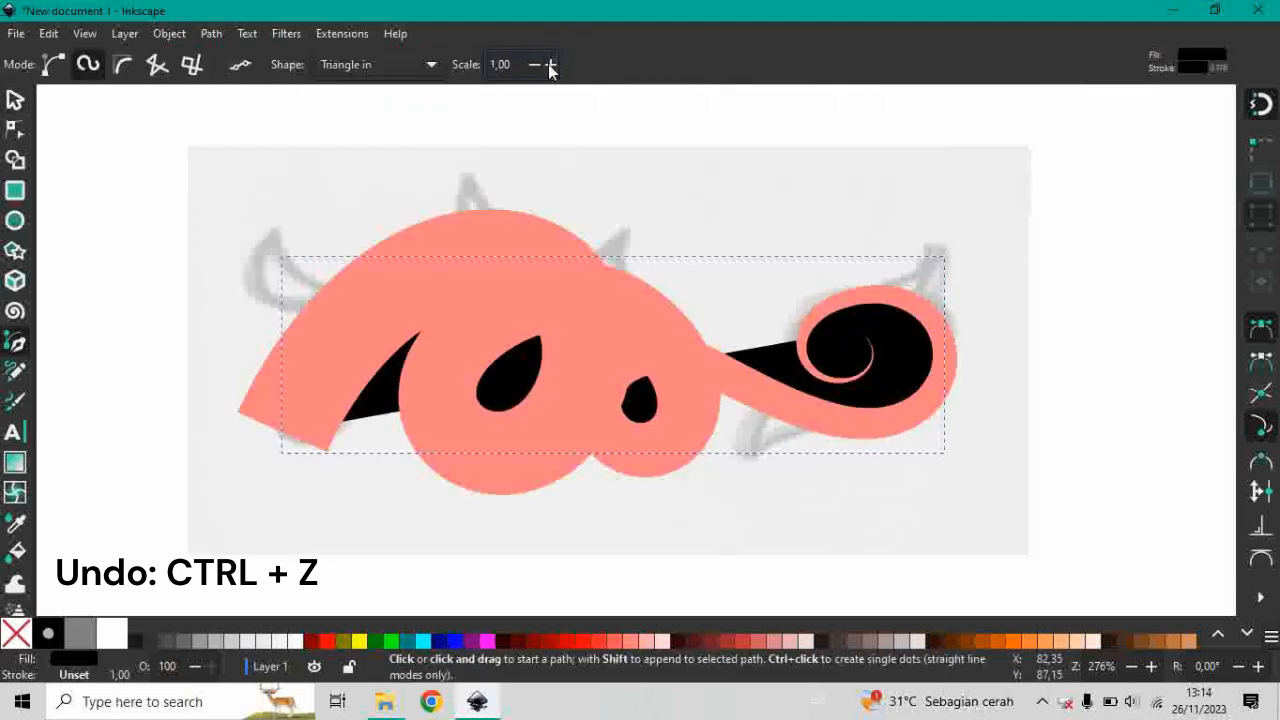
{"action": "left_click", "coordinate": [534, 64]}
{"action": "left_click", "coordinate": [21, 104]}
{"action": "left_click", "coordinate": [302, 244]}
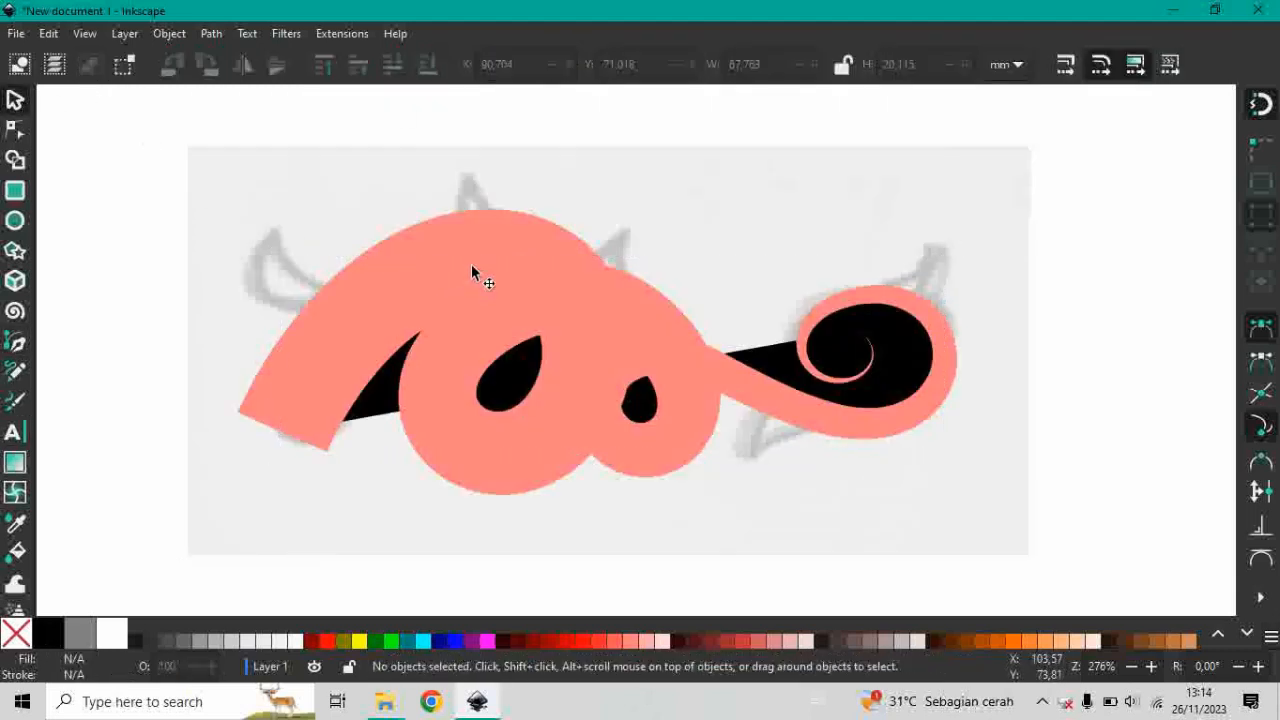
Thin the light red tapered vine stroke by setting the Pen tool shape scale to 1.00.
{"action": "left_click", "coordinate": [358, 349]}
{"action": "left_click_drag", "start_coordinate": [312, 338], "coordinate": [307, 338]}
{"action": "key", "text": "ctrl+z"}
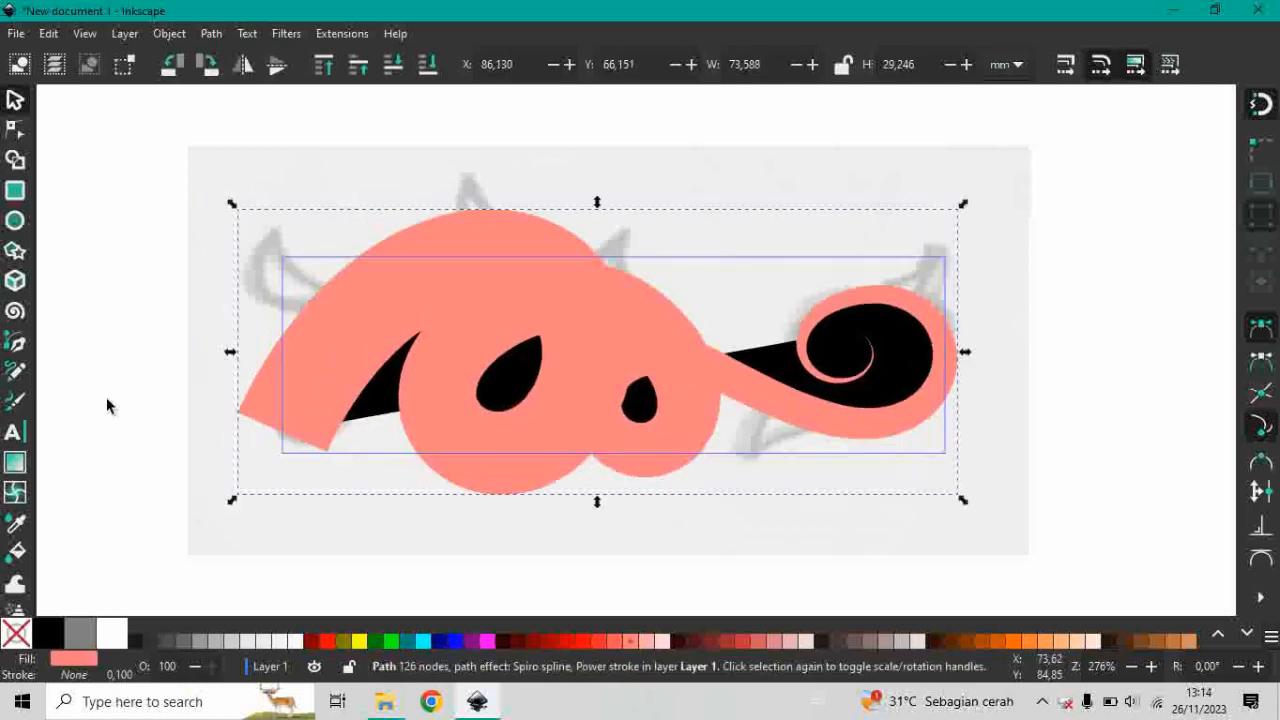
{"action": "left_click", "coordinate": [15, 345]}
{"action": "left_click", "coordinate": [536, 66]}
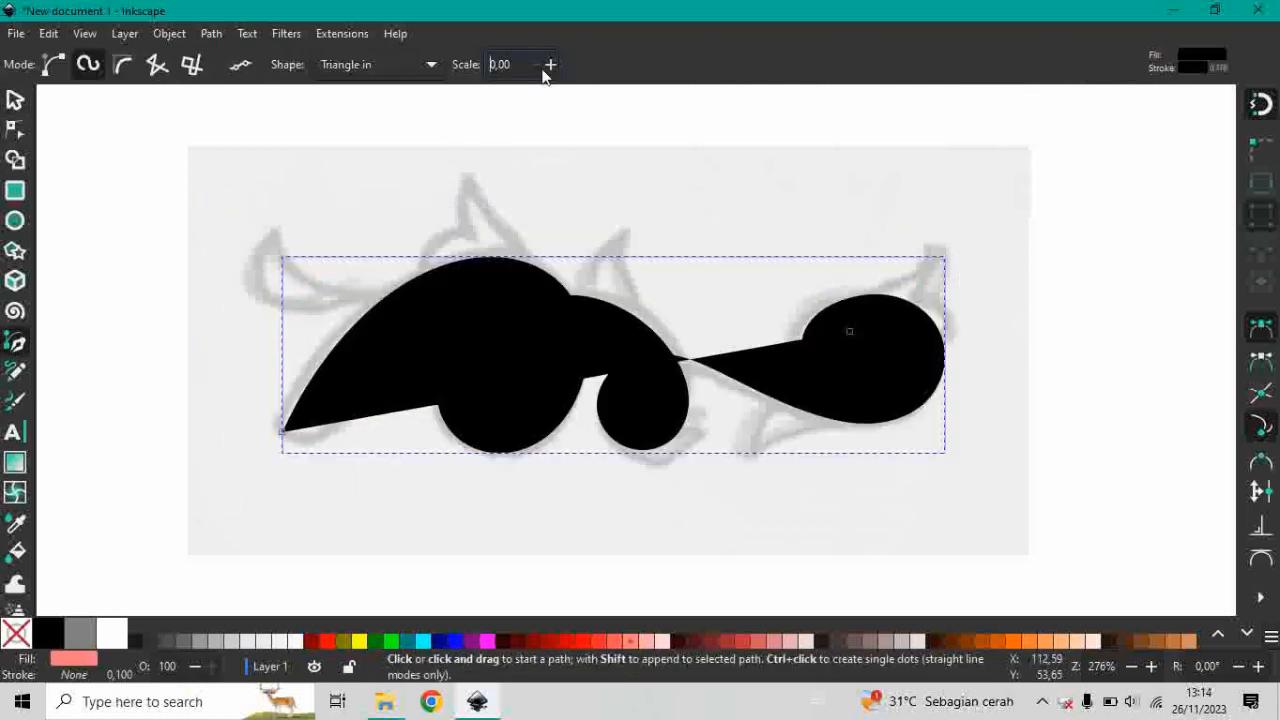
{"action": "left_click", "coordinate": [551, 67]}
{"action": "left_click", "coordinate": [551, 67]}
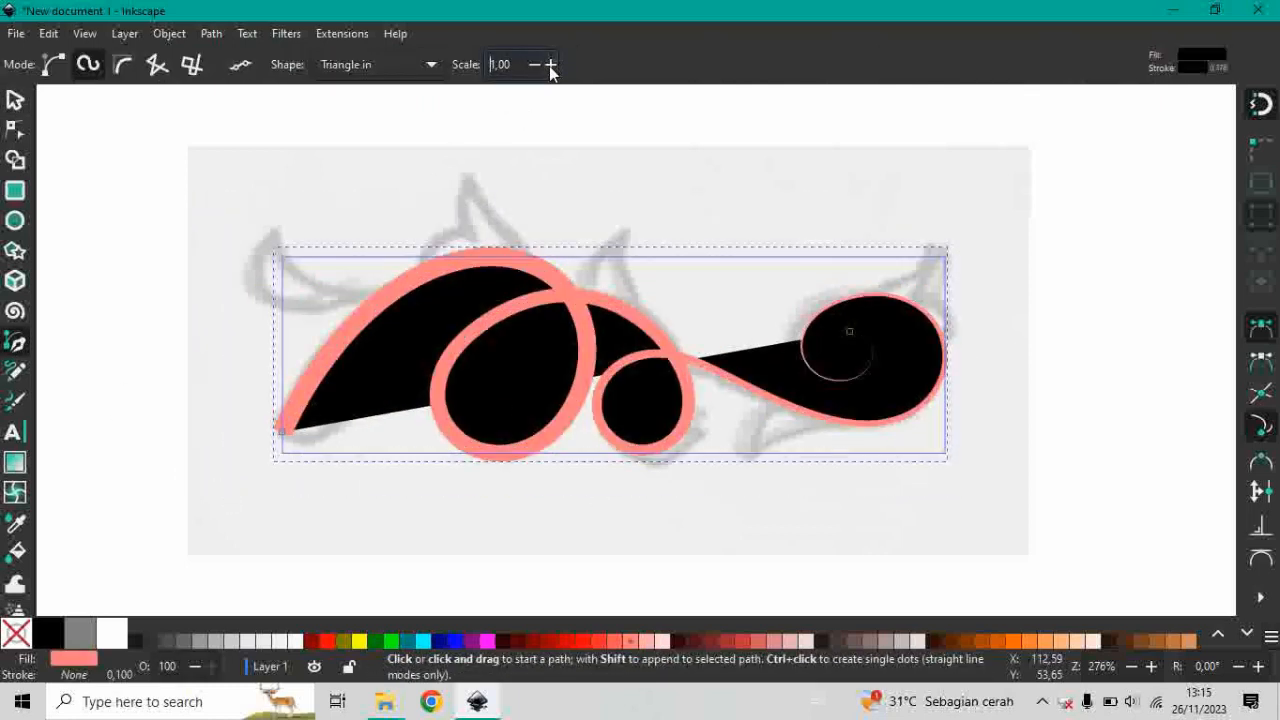
{"action": "left_click", "coordinate": [16, 100]}
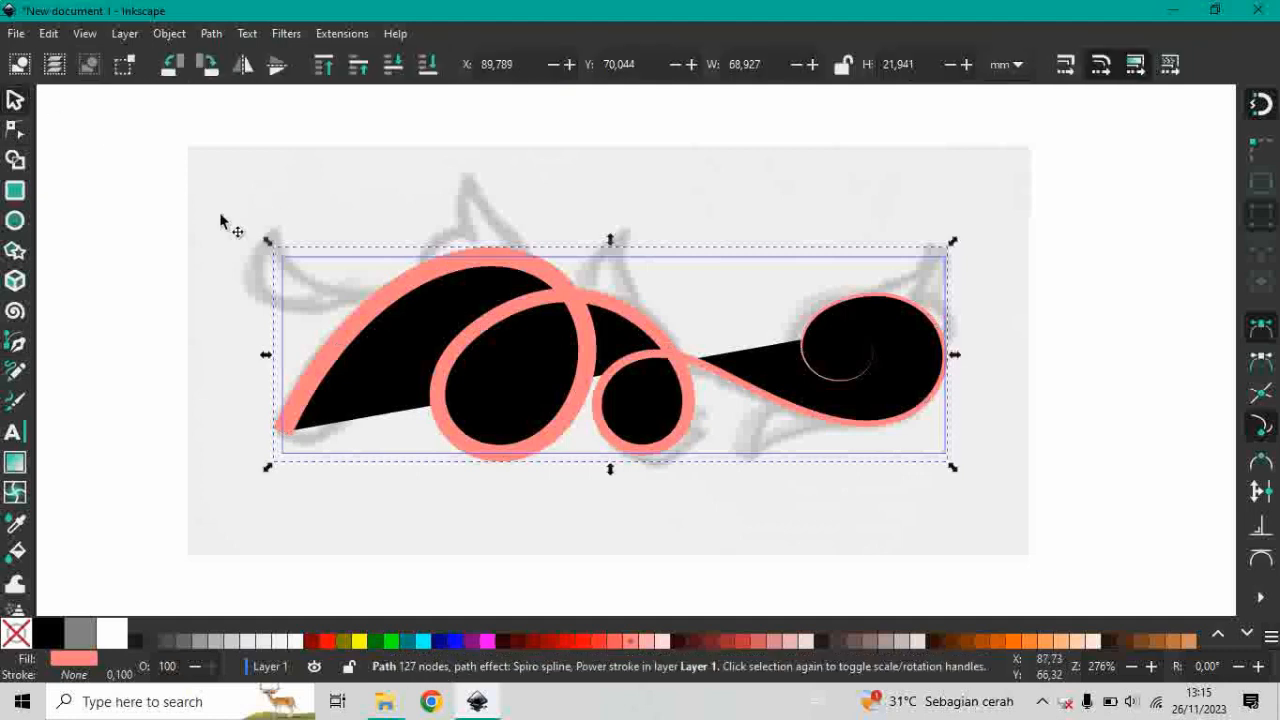
{"action": "key", "text": "Escape"}
{"action": "left_click", "coordinate": [418, 317]}
{"action": "right_click", "coordinate": [418, 326]}
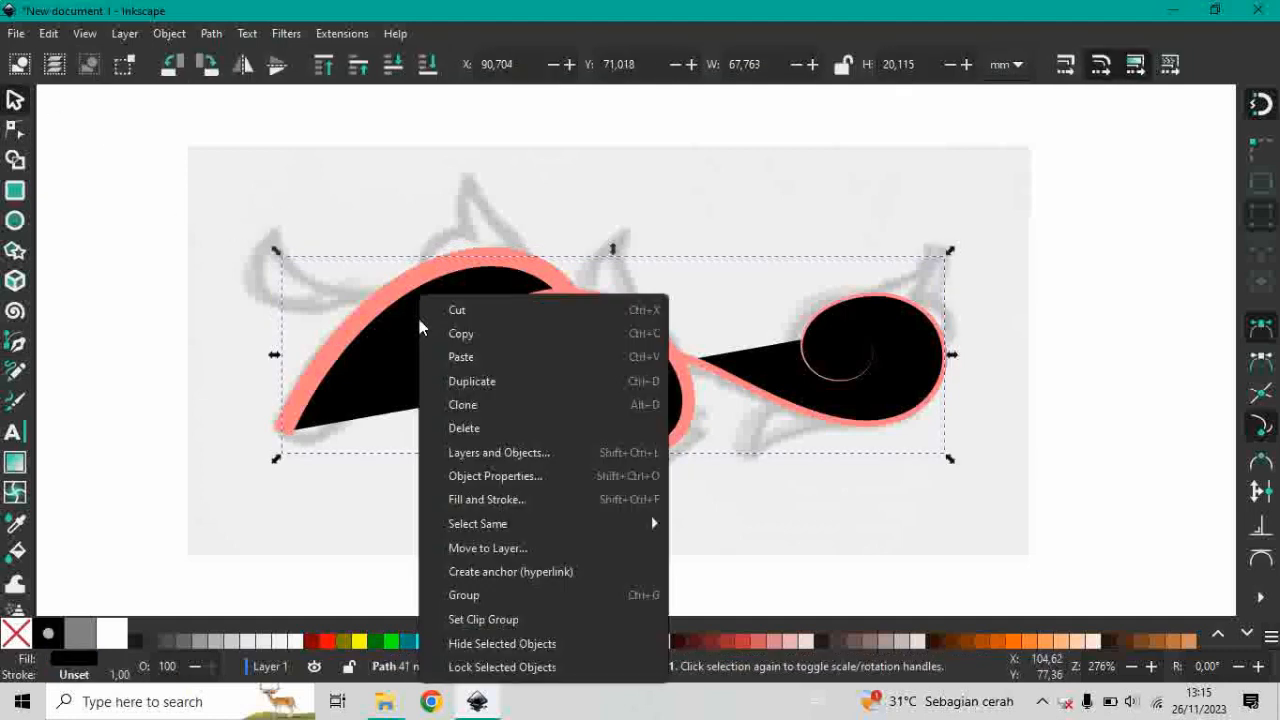
{"action": "left_click", "coordinate": [404, 318]}
{"action": "left_click", "coordinate": [440, 267]}
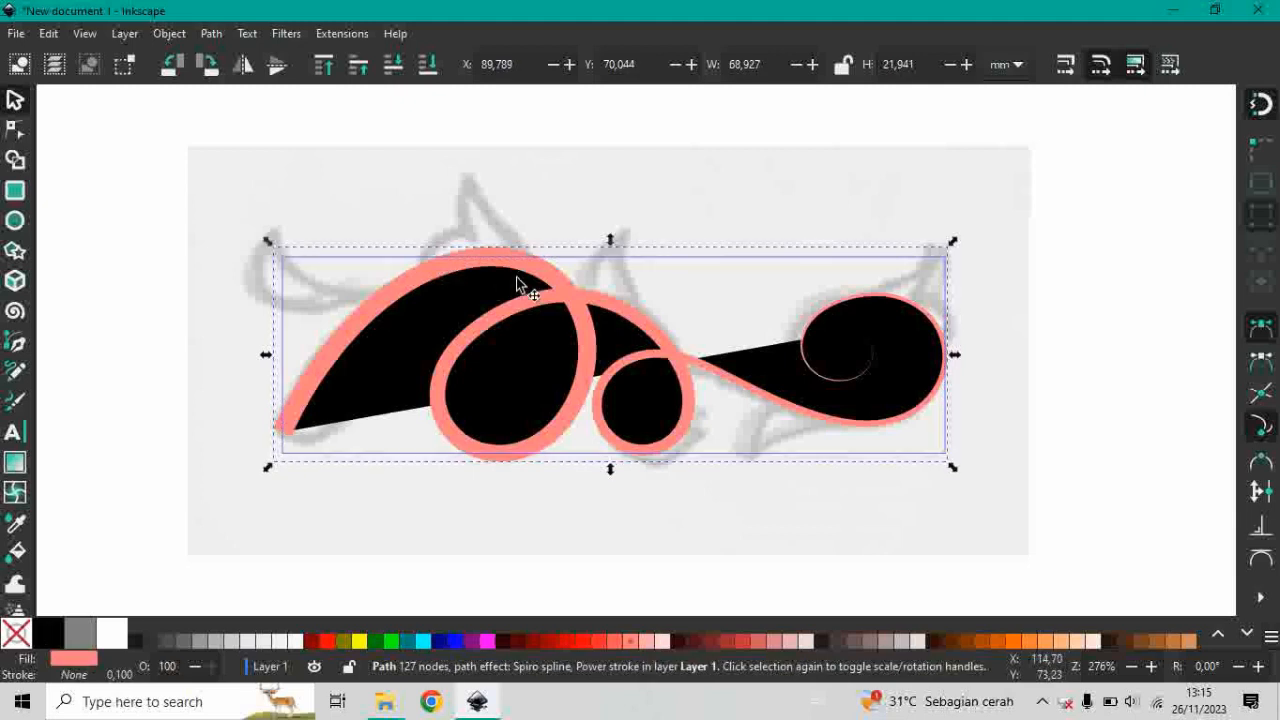
{"action": "left_click", "coordinate": [1057, 351]}
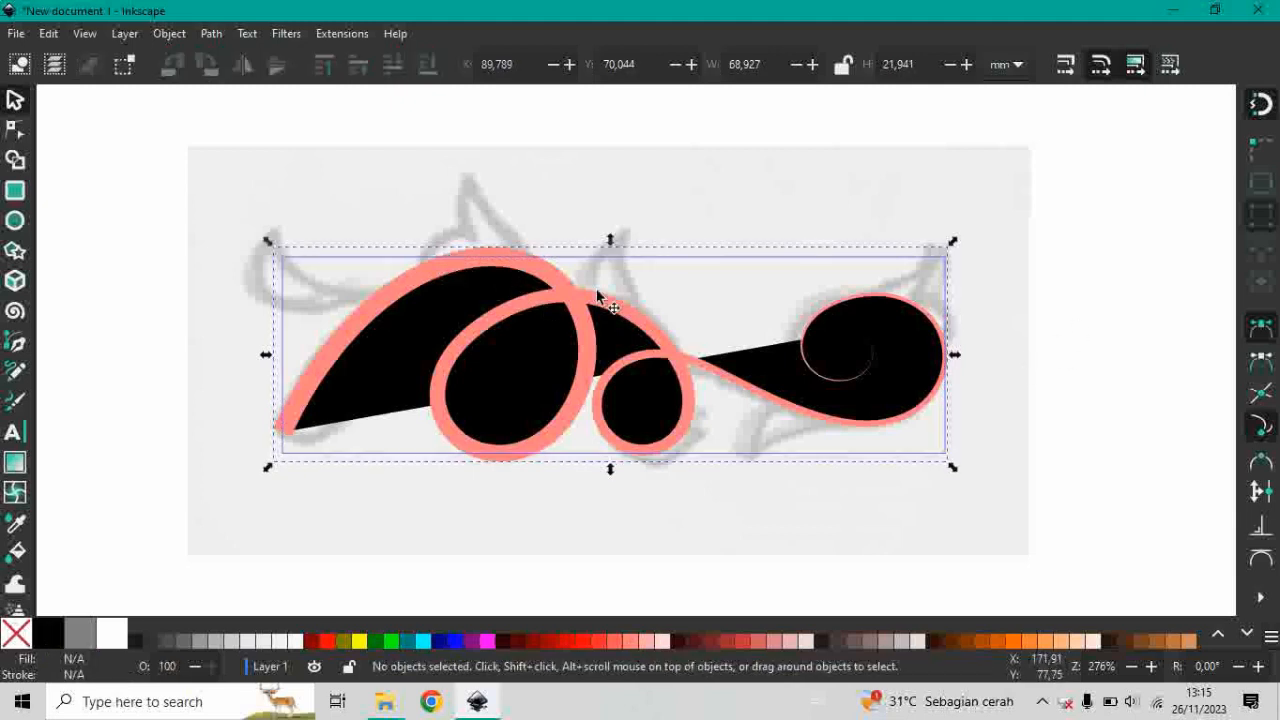
Convert the light red tapered vine stroke to a plain path with Object to Path.
{"action": "left_click", "coordinate": [491, 259]}
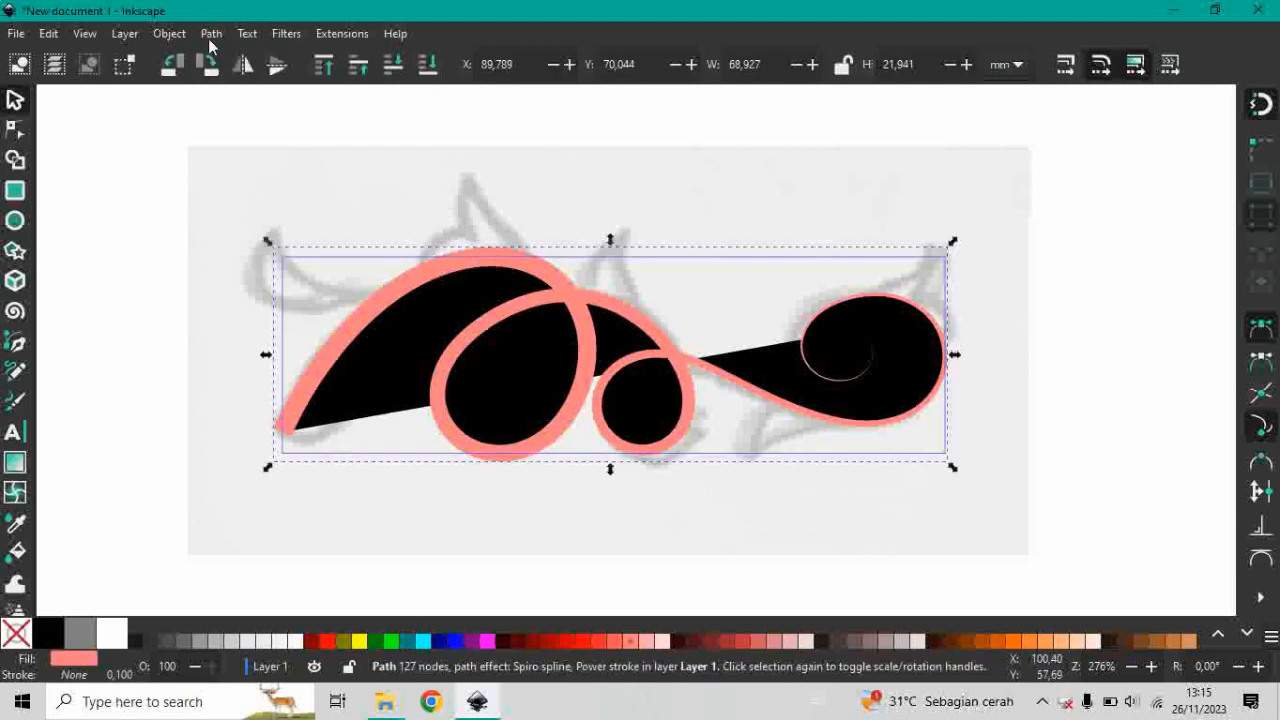
{"action": "right_click", "coordinate": [485, 288]}
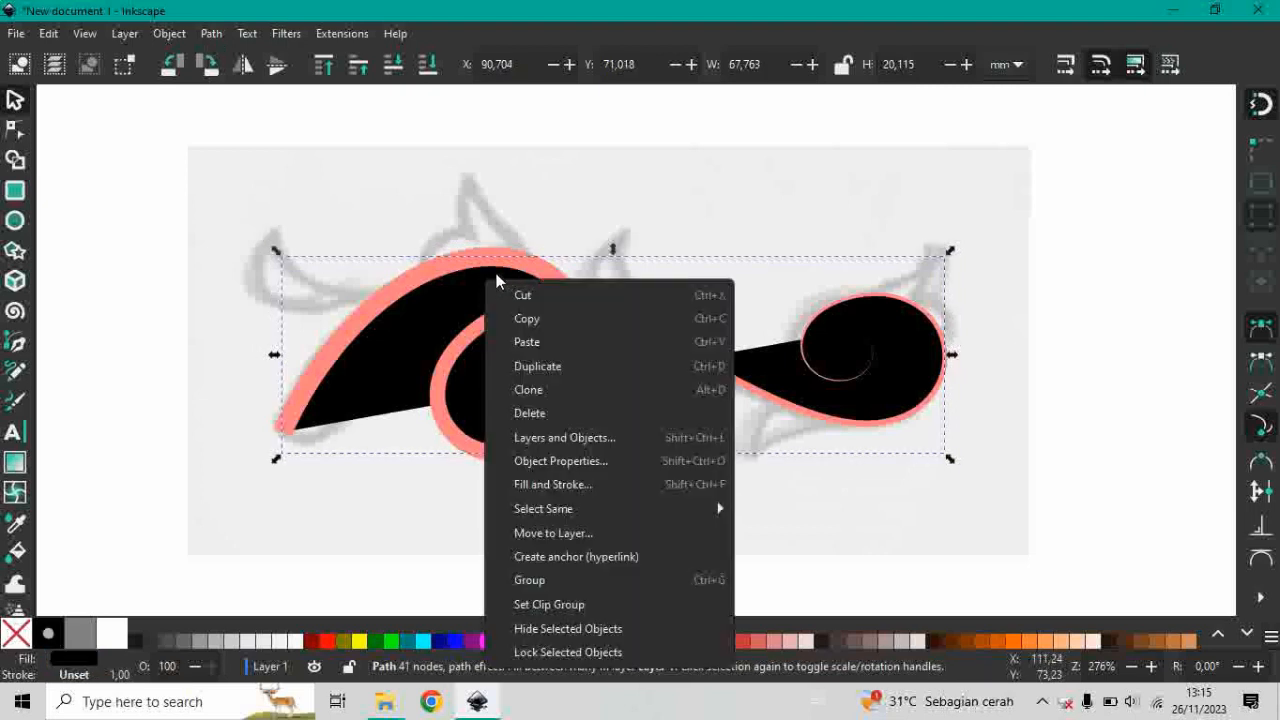
{"action": "left_click", "coordinate": [502, 270]}
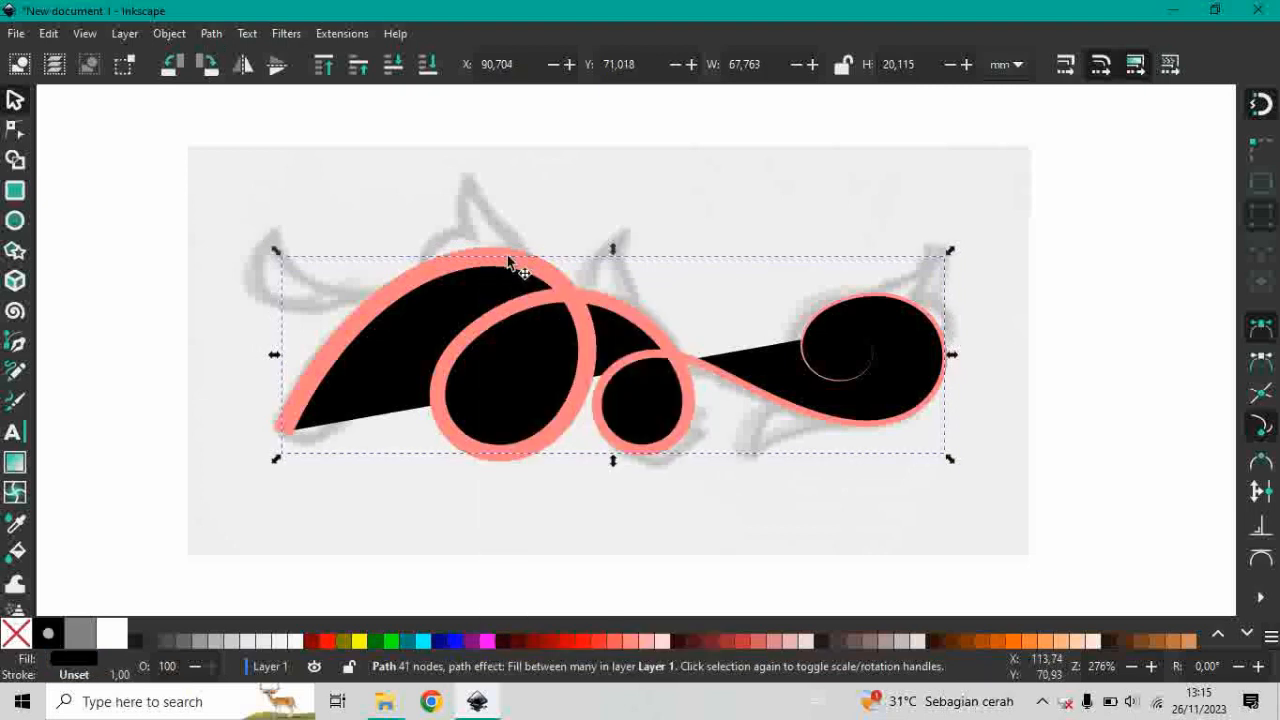
{"action": "left_click", "coordinate": [211, 34]}
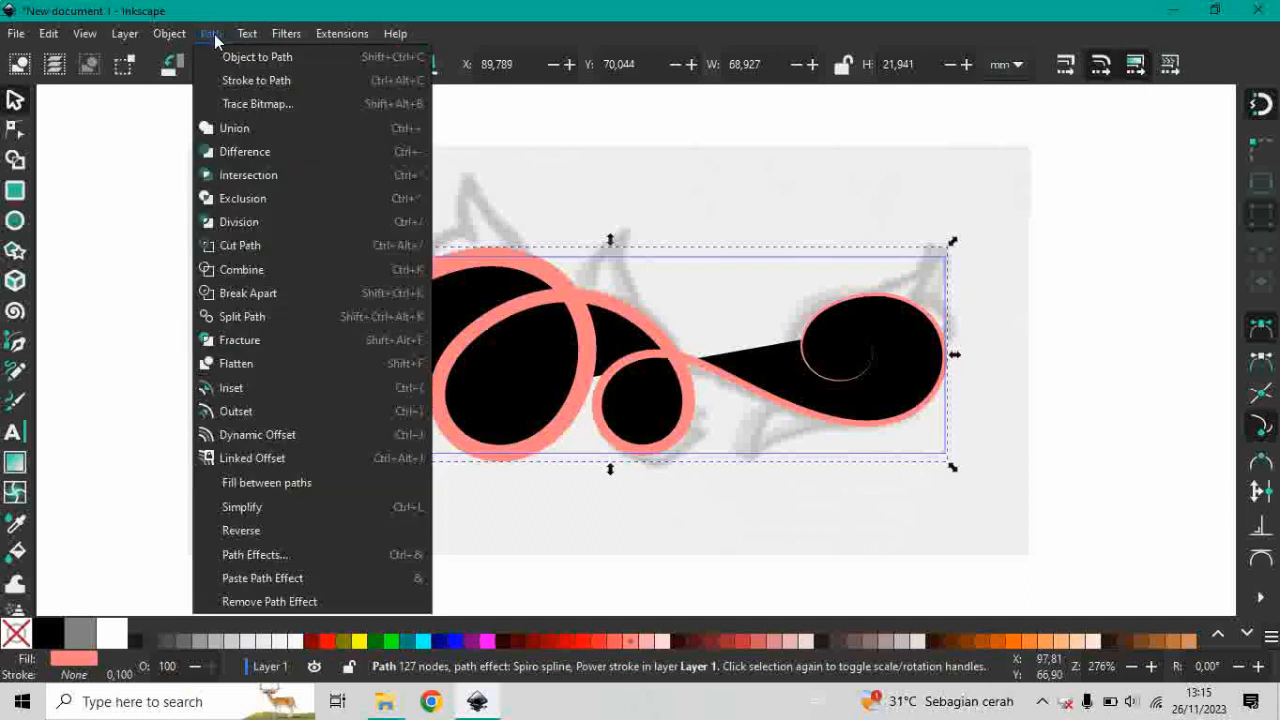
{"action": "left_click", "coordinate": [261, 58]}
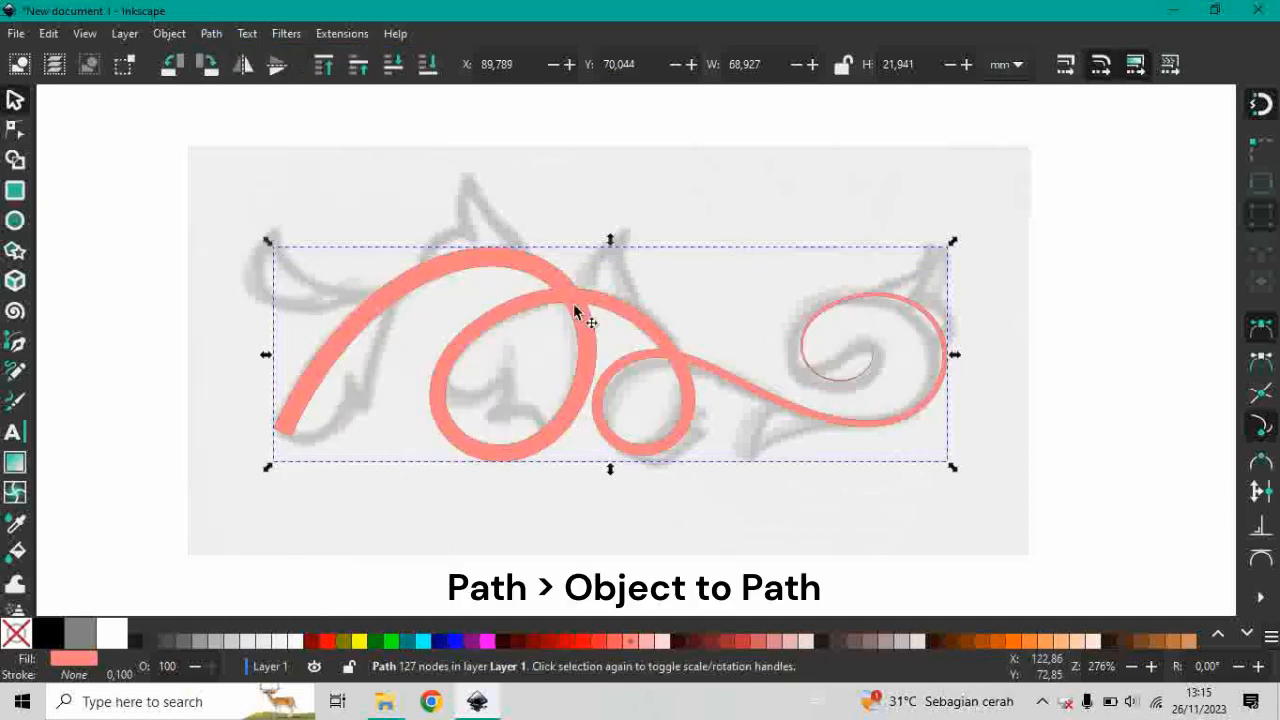
{"action": "left_click_drag", "start_coordinate": [571, 306], "coordinate": [594, 361]}
{"action": "key", "text": "ctrl+z"}
{"action": "right_click", "coordinate": [514, 263]}
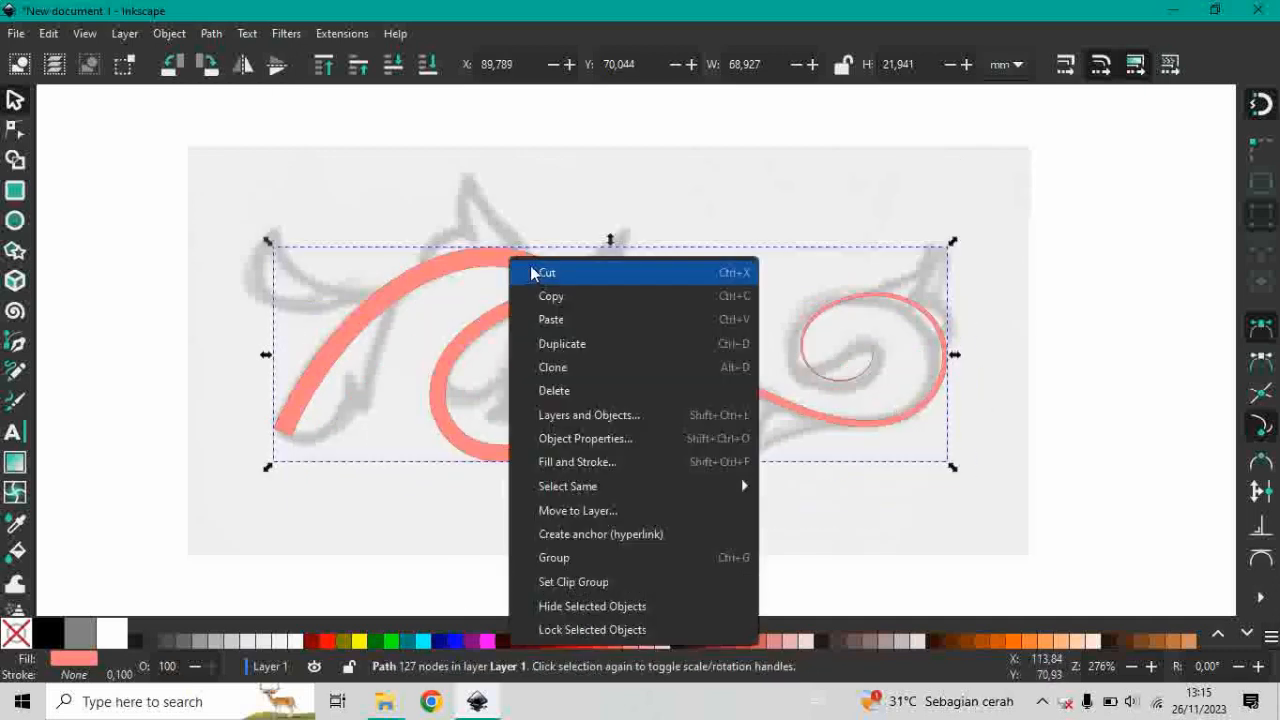
{"action": "left_click", "coordinate": [461, 262]}
Recolor the vine path's fill to red #FF2A2A and clear the selection.
{"action": "left_click", "coordinate": [549, 640]}
{"action": "left_click", "coordinate": [600, 643]}
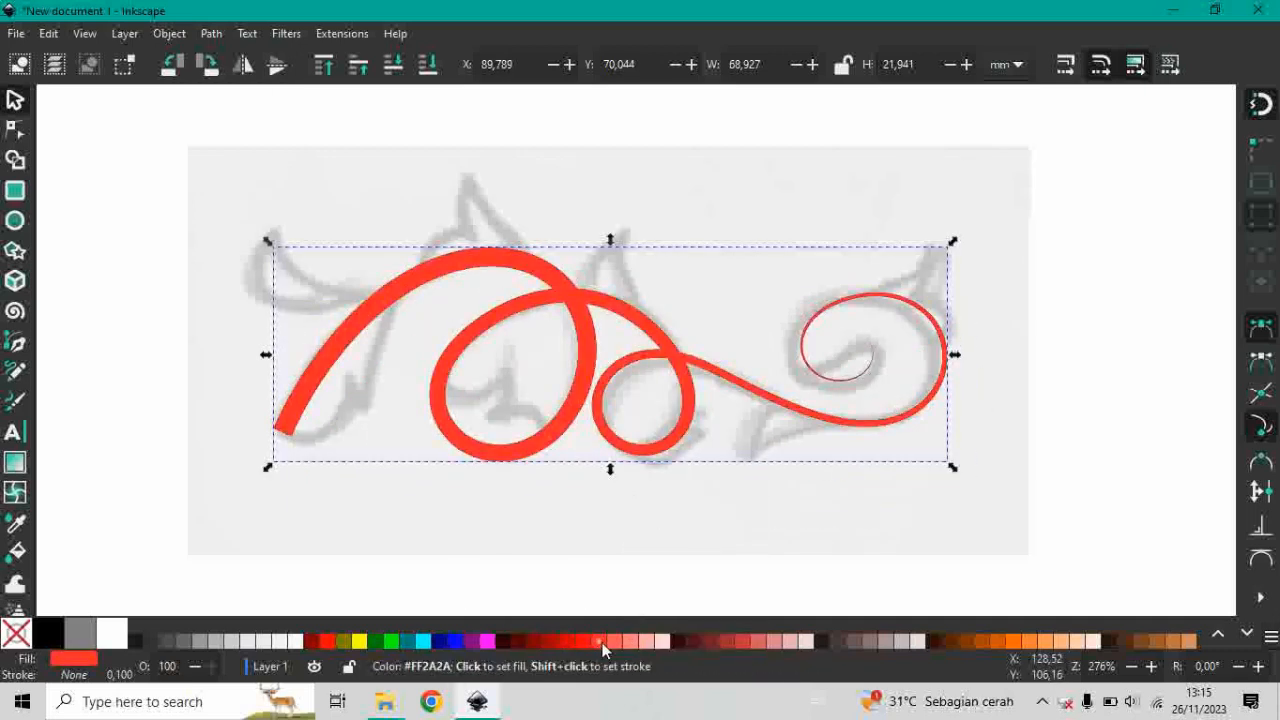
{"action": "left_click", "coordinate": [1124, 343]}
{"action": "scroll", "coordinate": [560, 286], "scroll_direction": "up", "scroll_amount": 1}
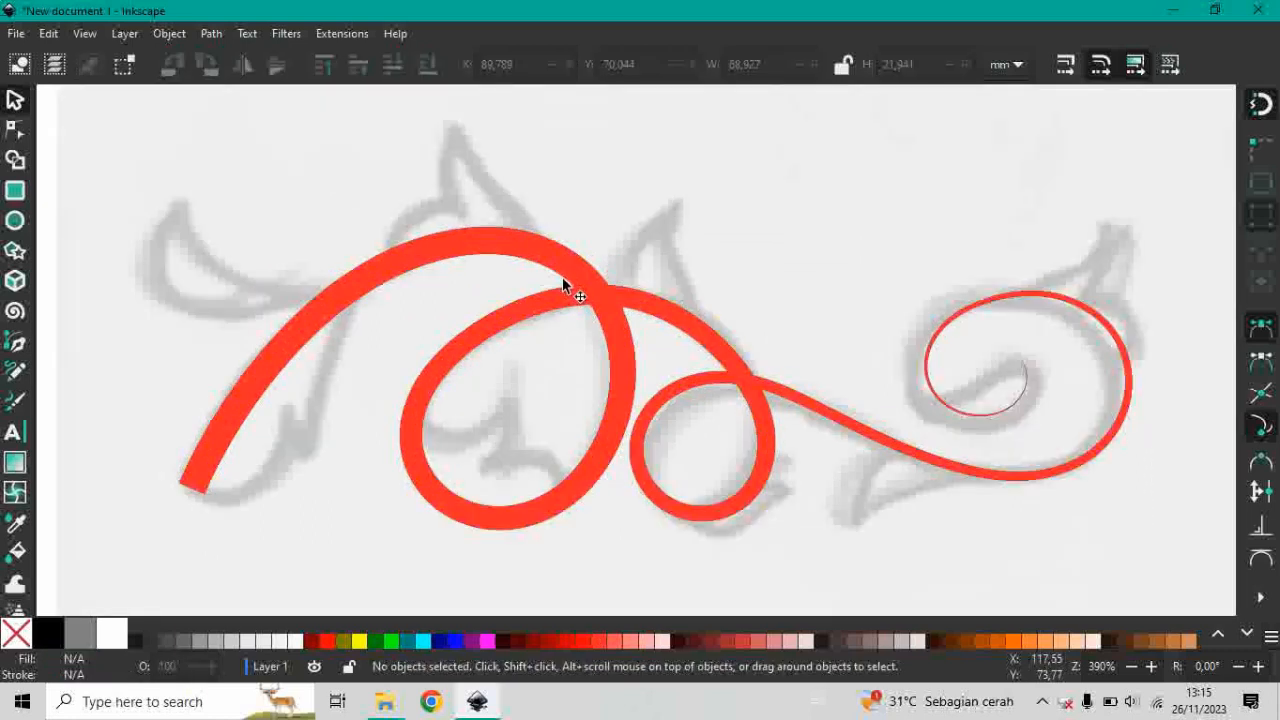
Apply Object to Path to the vine path once more and fill it with black.
{"action": "left_click", "coordinate": [563, 286]}
{"action": "left_click", "coordinate": [212, 33]}
{"action": "left_click", "coordinate": [226, 58]}
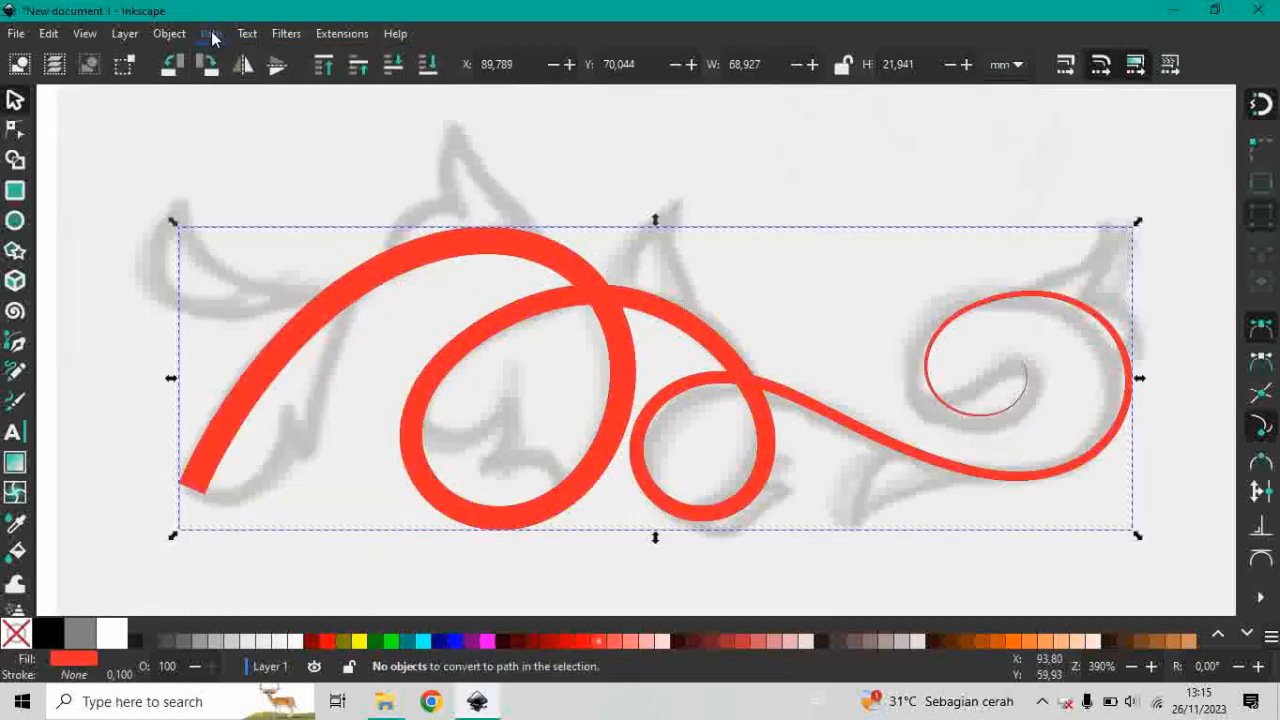
{"action": "left_click", "coordinate": [212, 35]}
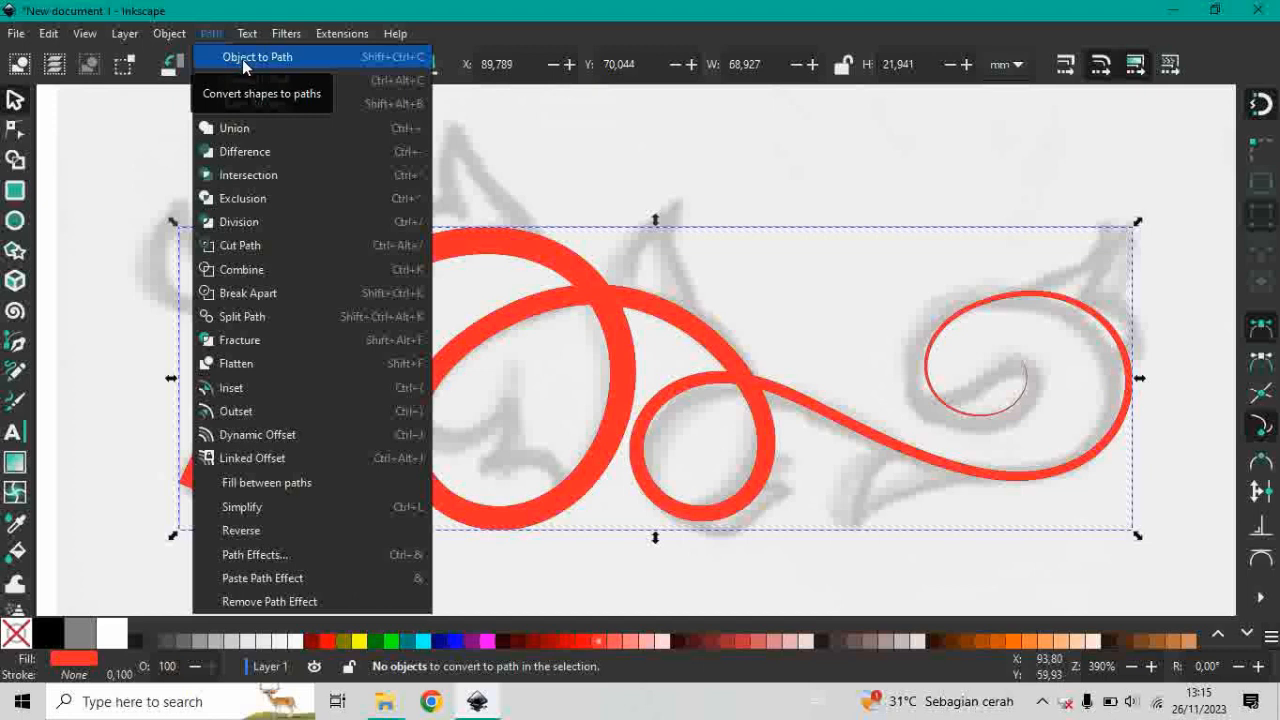
{"action": "left_click", "coordinate": [243, 60]}
{"action": "left_click", "coordinate": [48, 633]}
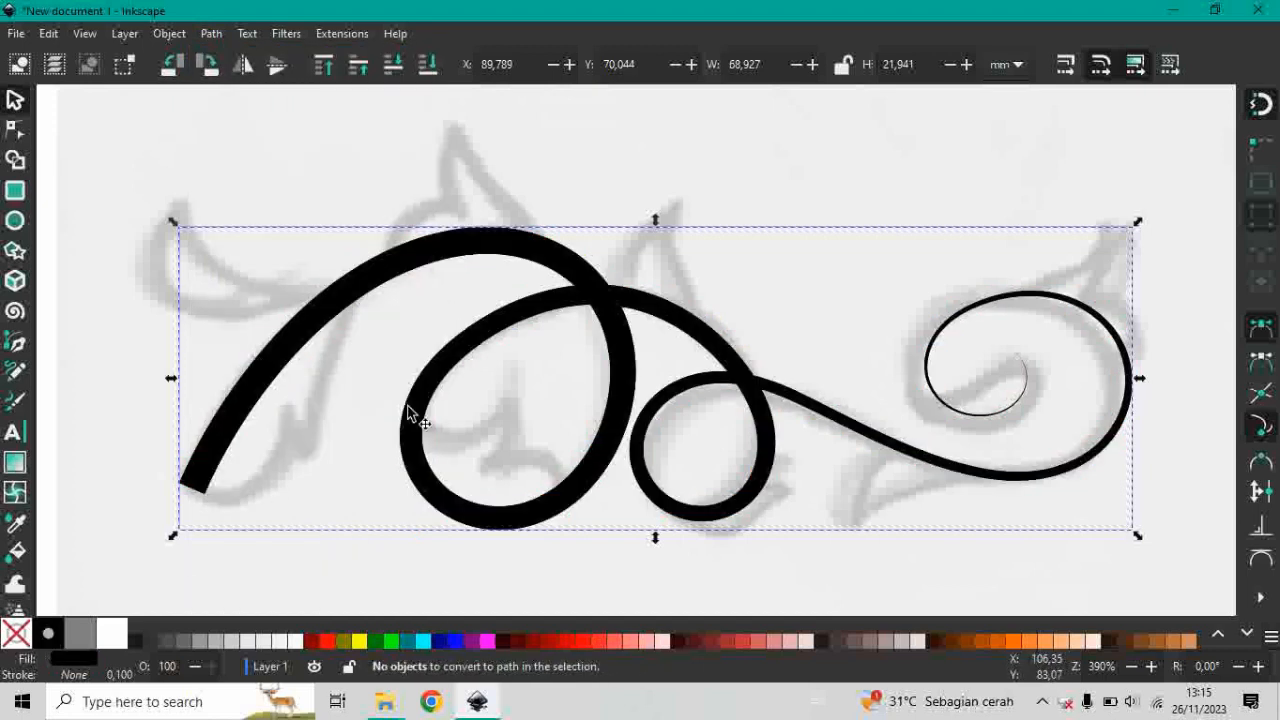
Switch the Pen tool to regular Bezier mode and set its Shape option to None.
{"action": "scroll", "coordinate": [548, 385], "scroll_direction": "down", "scroll_amount": 1}
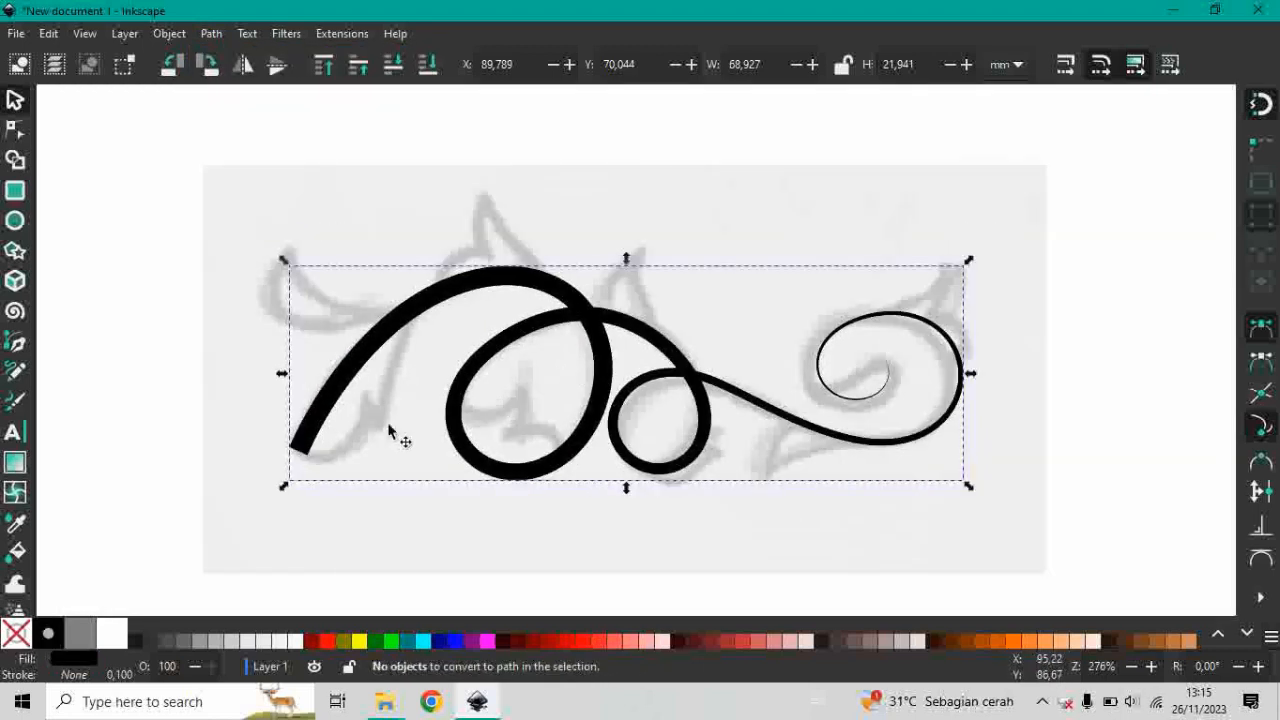
{"action": "scroll", "coordinate": [390, 430], "scroll_direction": "up", "scroll_amount": 2}
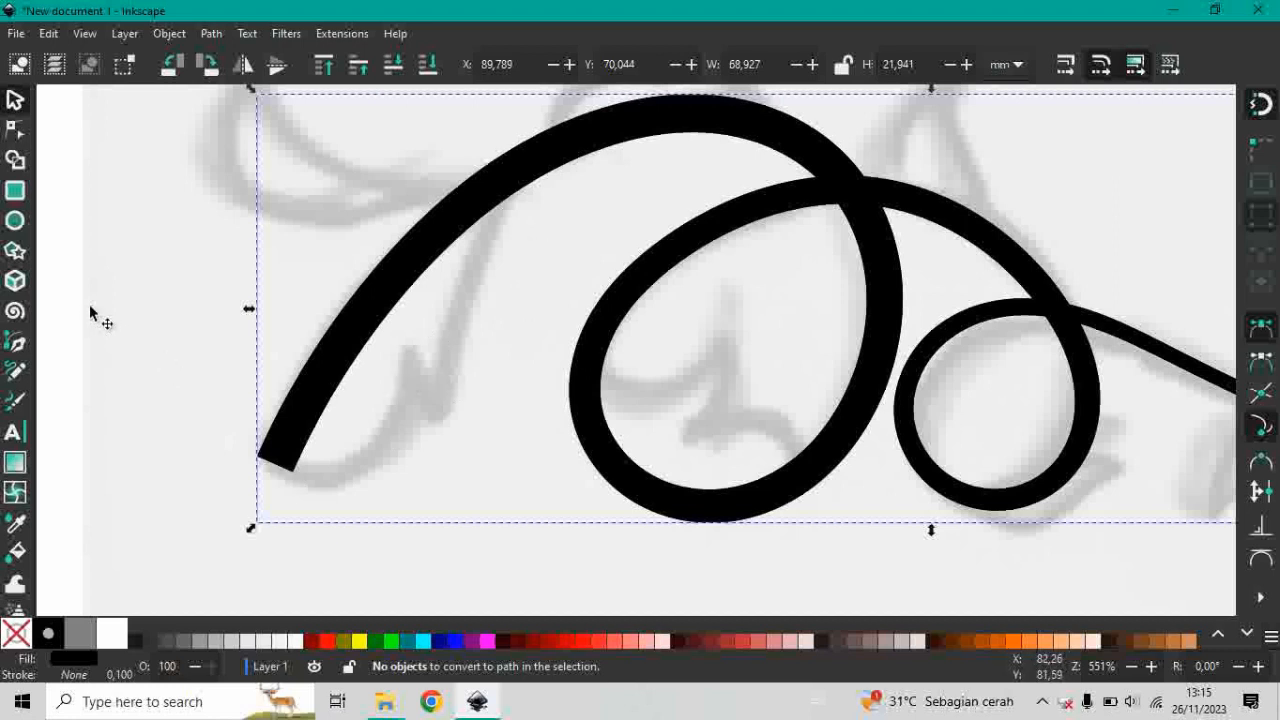
{"action": "left_click", "coordinate": [40, 341]}
{"action": "left_click", "coordinate": [18, 346]}
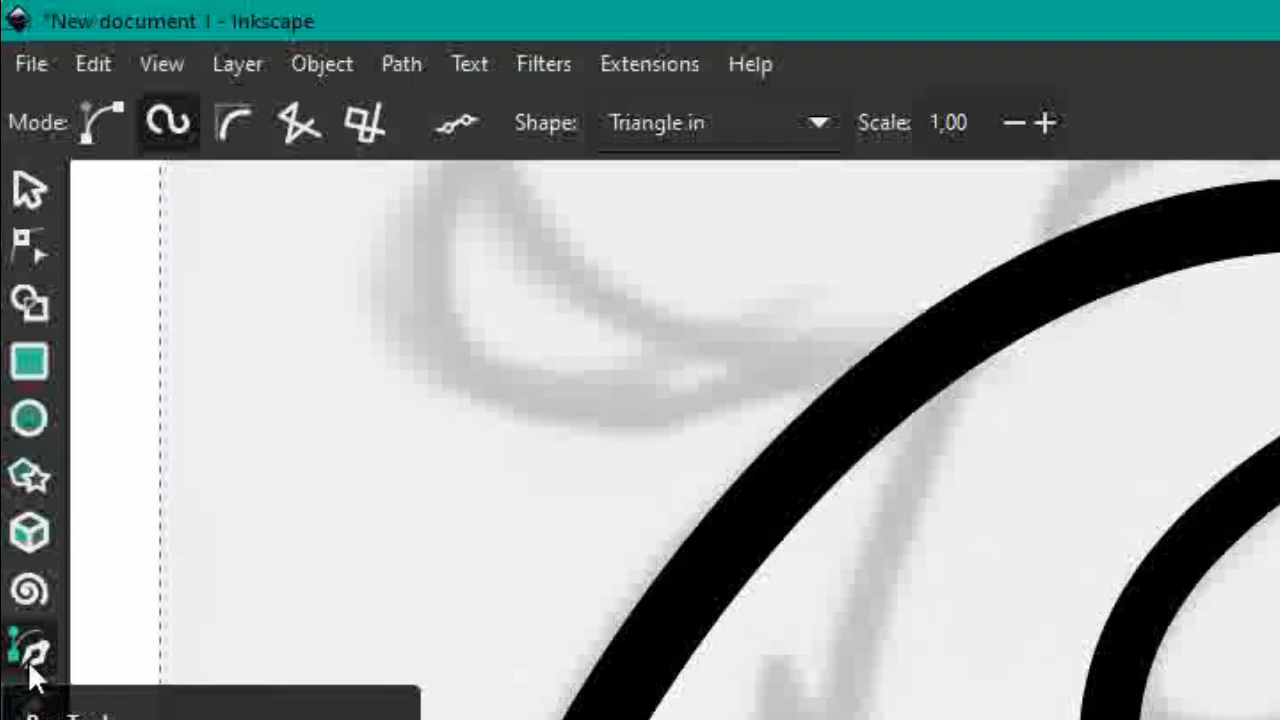
{"action": "left_click", "coordinate": [102, 112]}
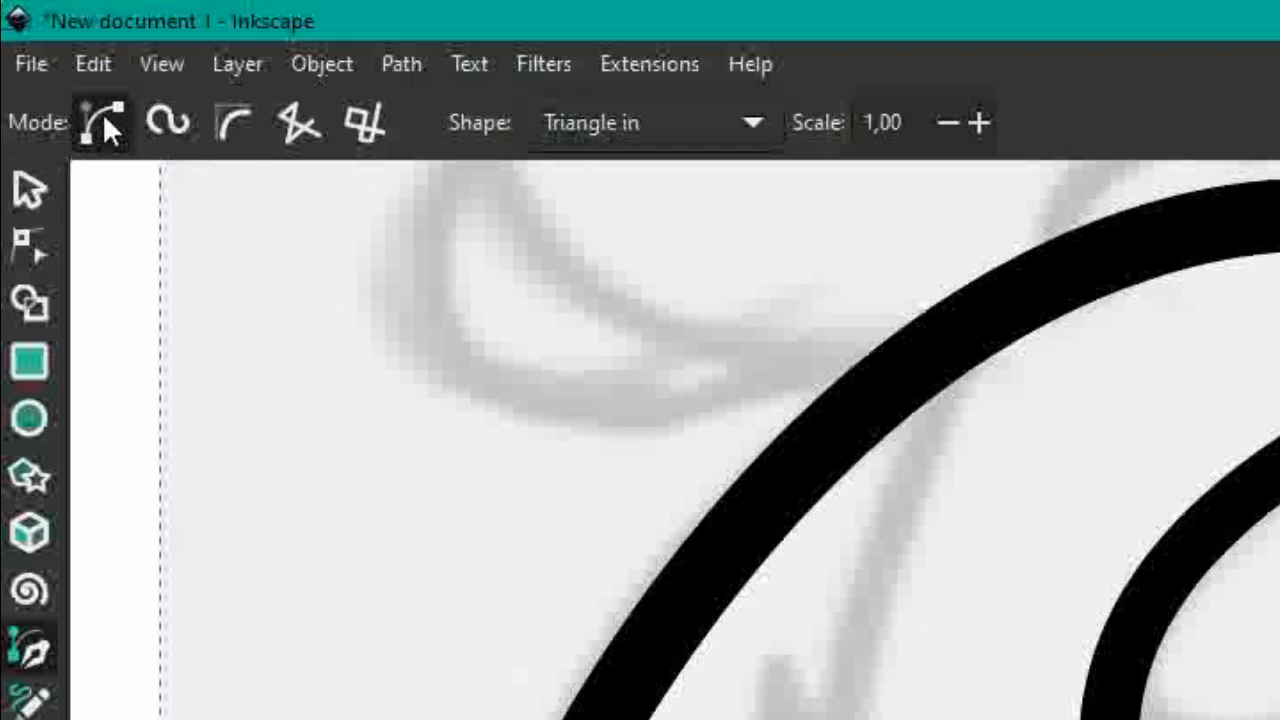
{"action": "left_click", "coordinate": [590, 122]}
{"action": "left_click", "coordinate": [693, 82]}
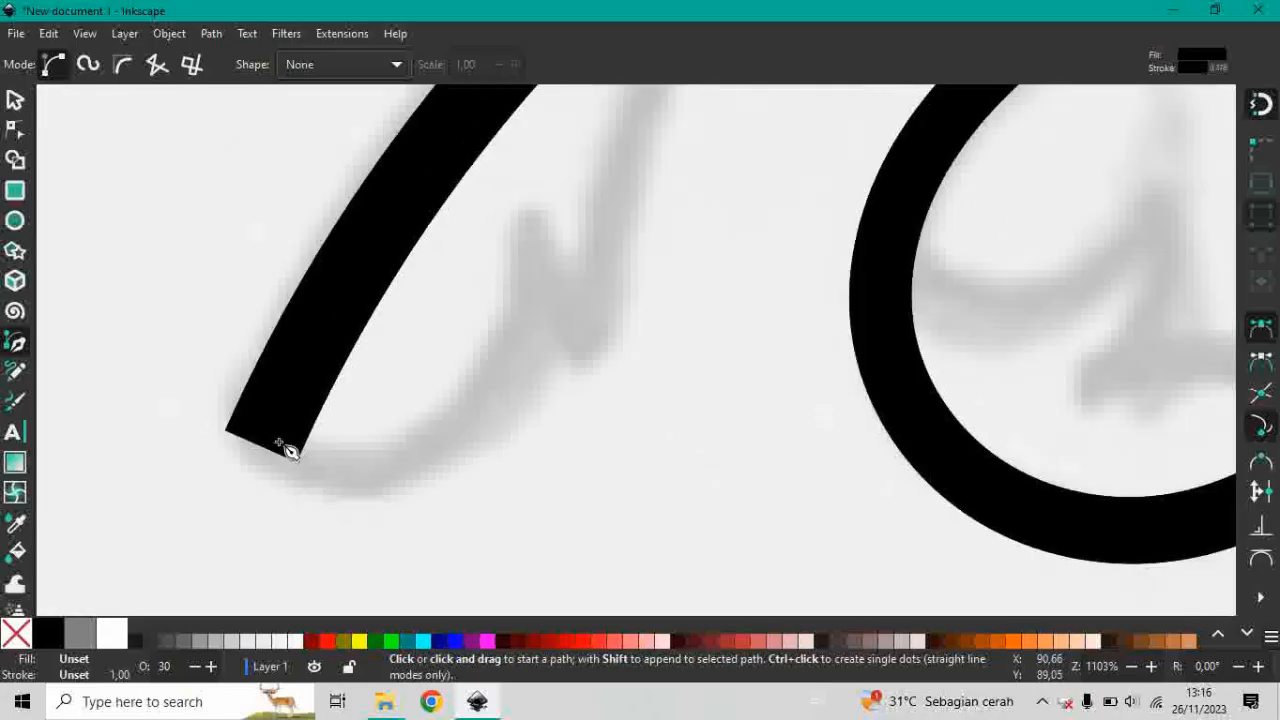
Start a leaf outline on the thick stem just above its lower end and turn off snapping.
{"action": "scroll", "coordinate": [288, 450], "scroll_direction": "down", "scroll_amount": 3}
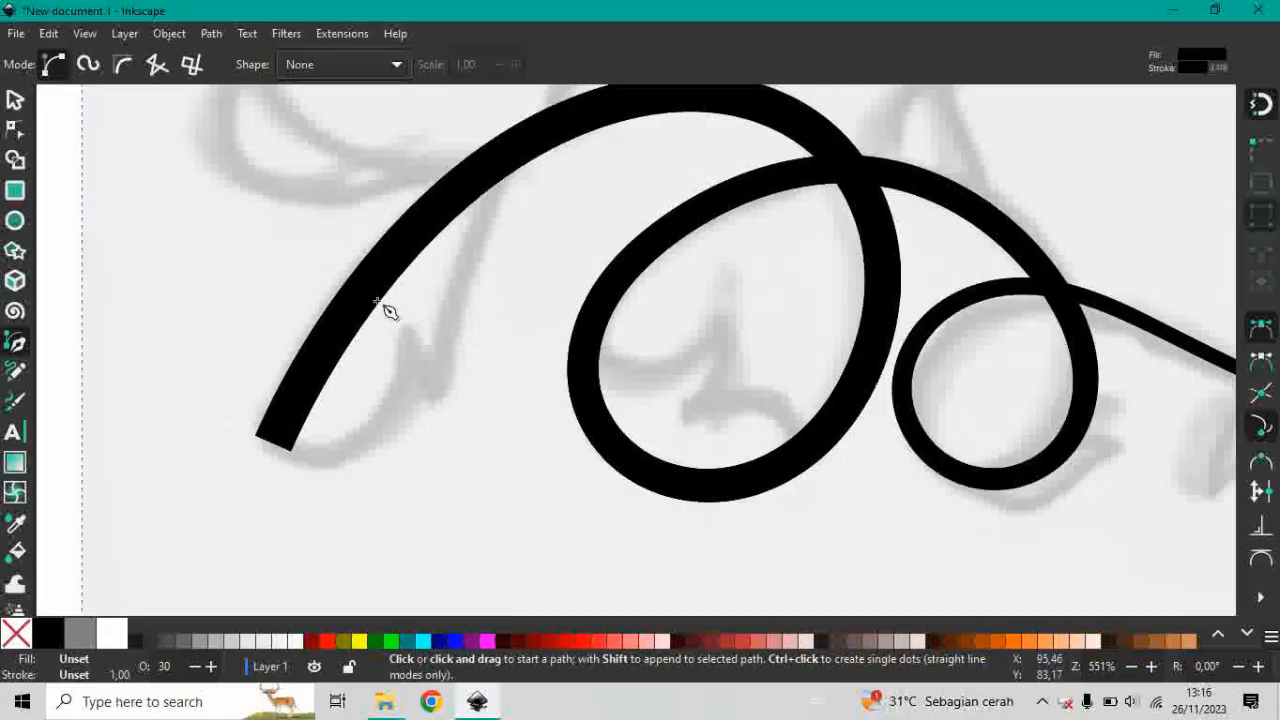
{"action": "scroll", "coordinate": [529, 283], "scroll_direction": "up", "scroll_amount": 3}
{"action": "scroll", "coordinate": [507, 347], "scroll_direction": "down", "scroll_amount": 2}
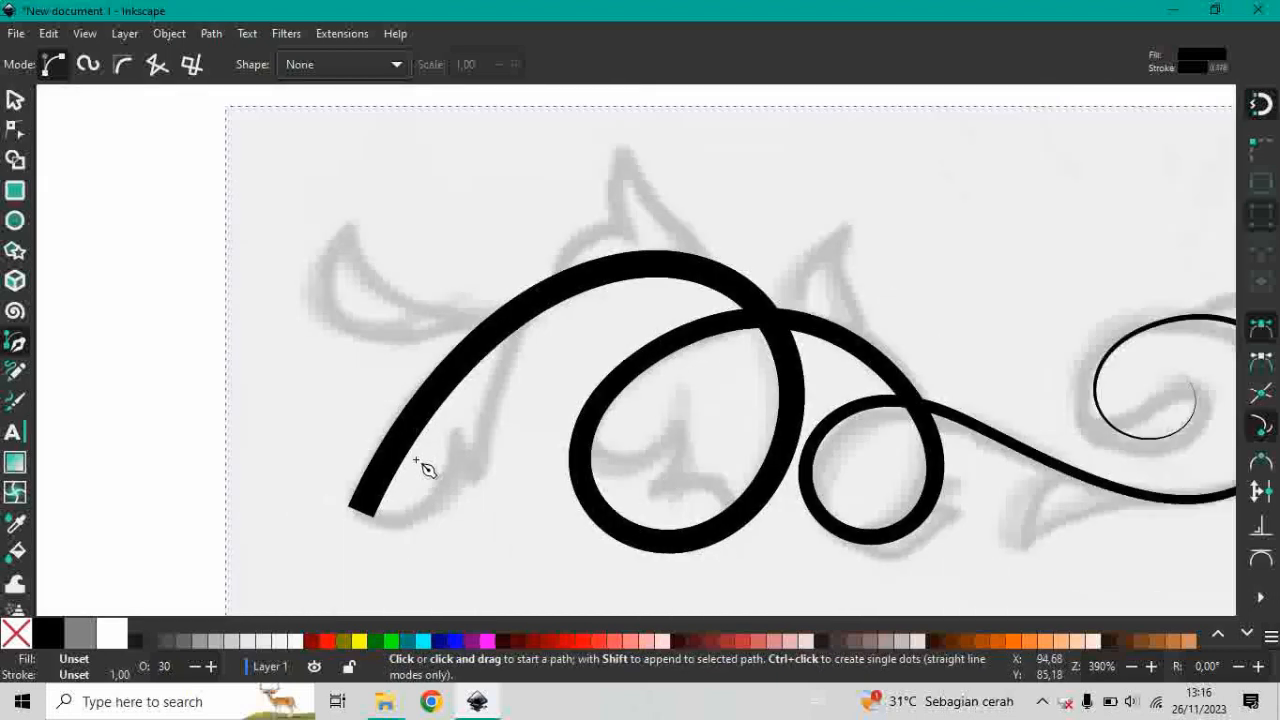
{"action": "scroll", "coordinate": [429, 463], "scroll_direction": "up", "scroll_amount": 2}
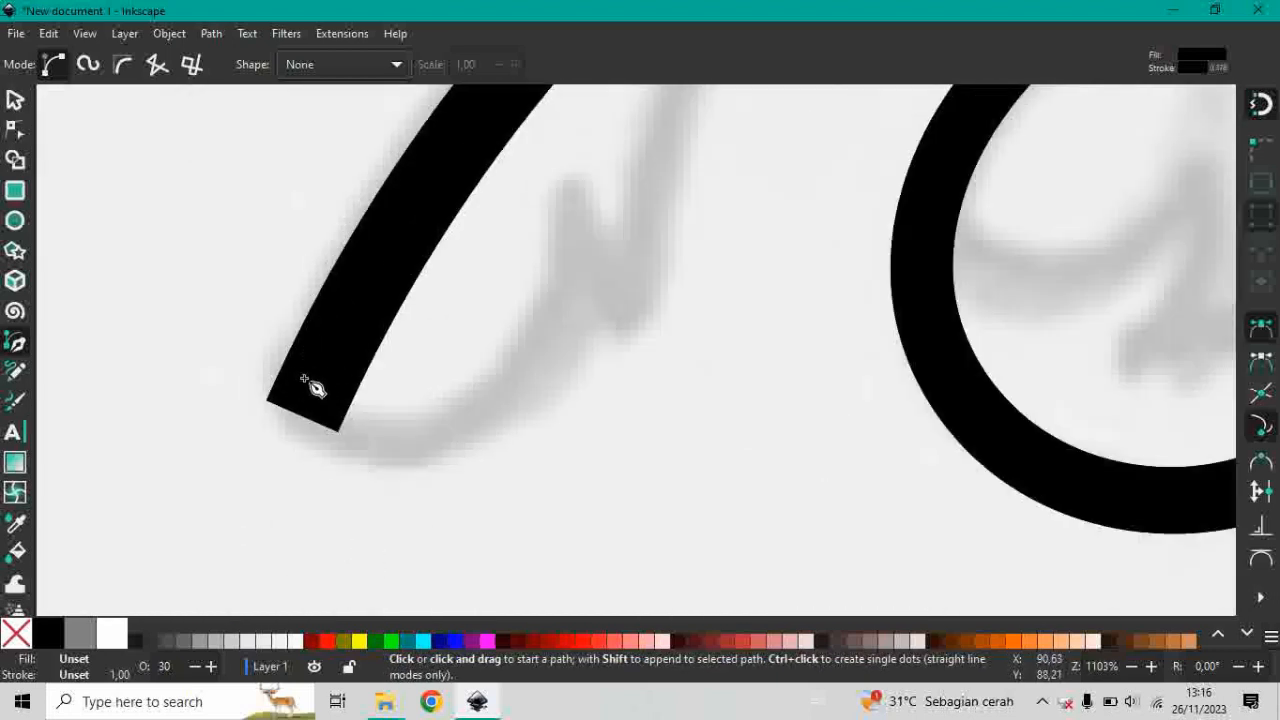
{"action": "left_click", "coordinate": [339, 281]}
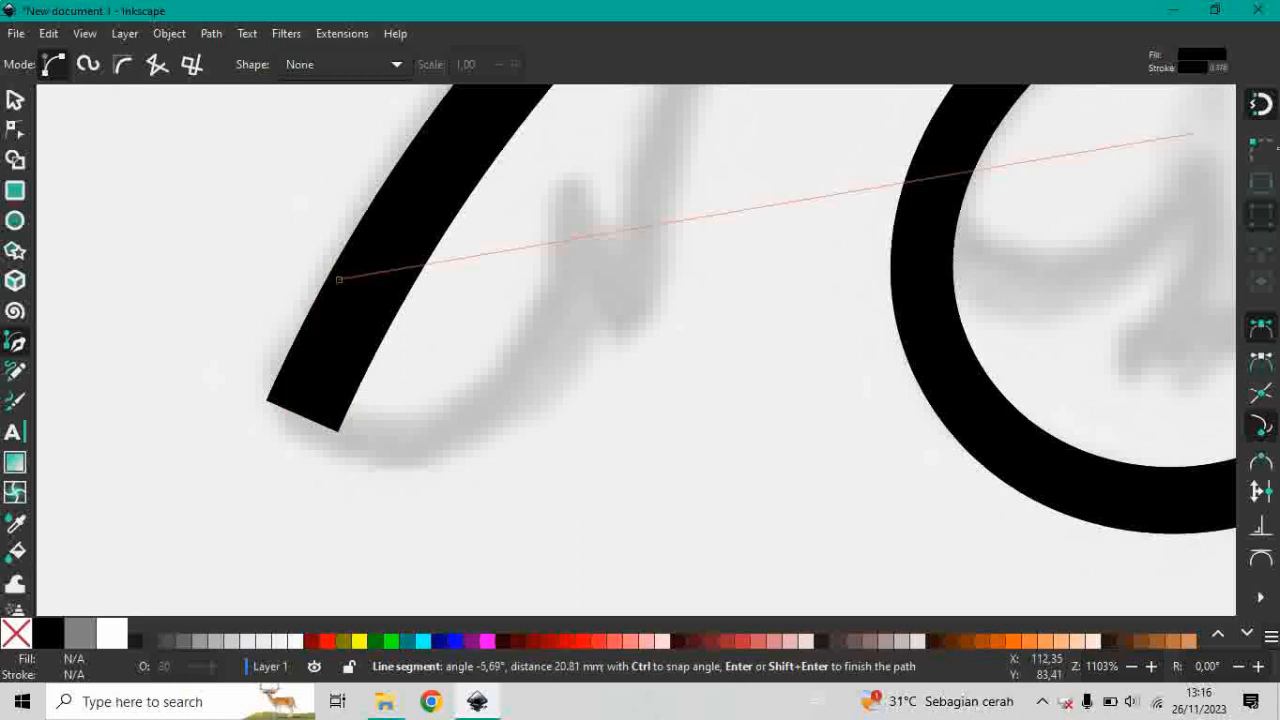
{"action": "left_click", "coordinate": [1262, 106]}
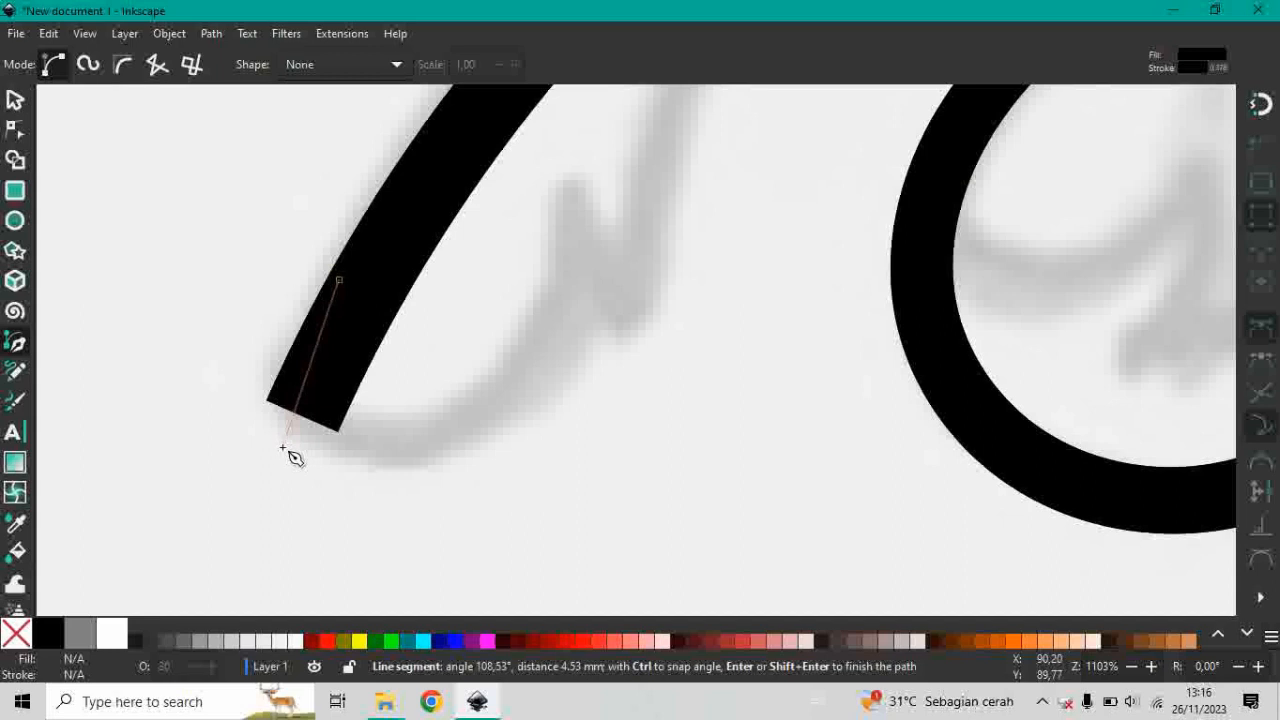
Trace the lower leaf's outer edge with pen segments around its base, up to the pointed notch, and around the second tip.
{"action": "left_click", "coordinate": [284, 447]}
{"action": "left_click", "coordinate": [352, 483]}
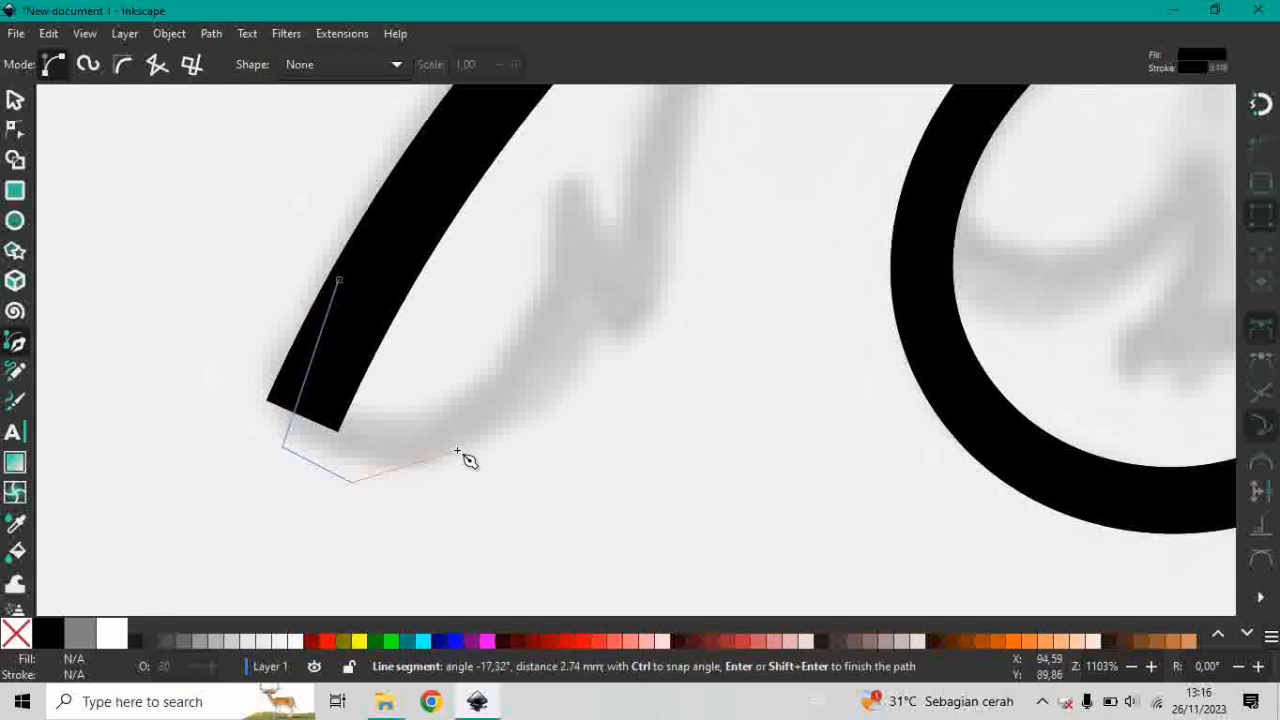
{"action": "left_click", "coordinate": [458, 451]}
{"action": "left_click", "coordinate": [539, 353]}
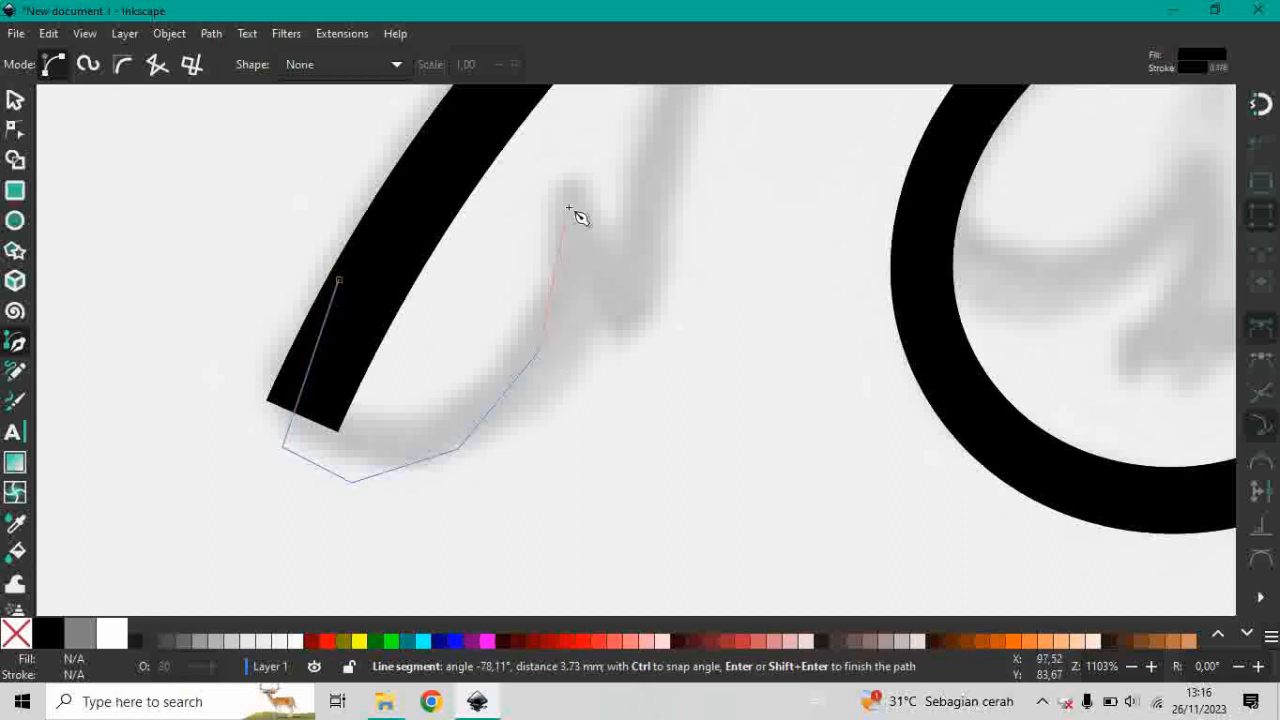
{"action": "left_click", "coordinate": [566, 208]}
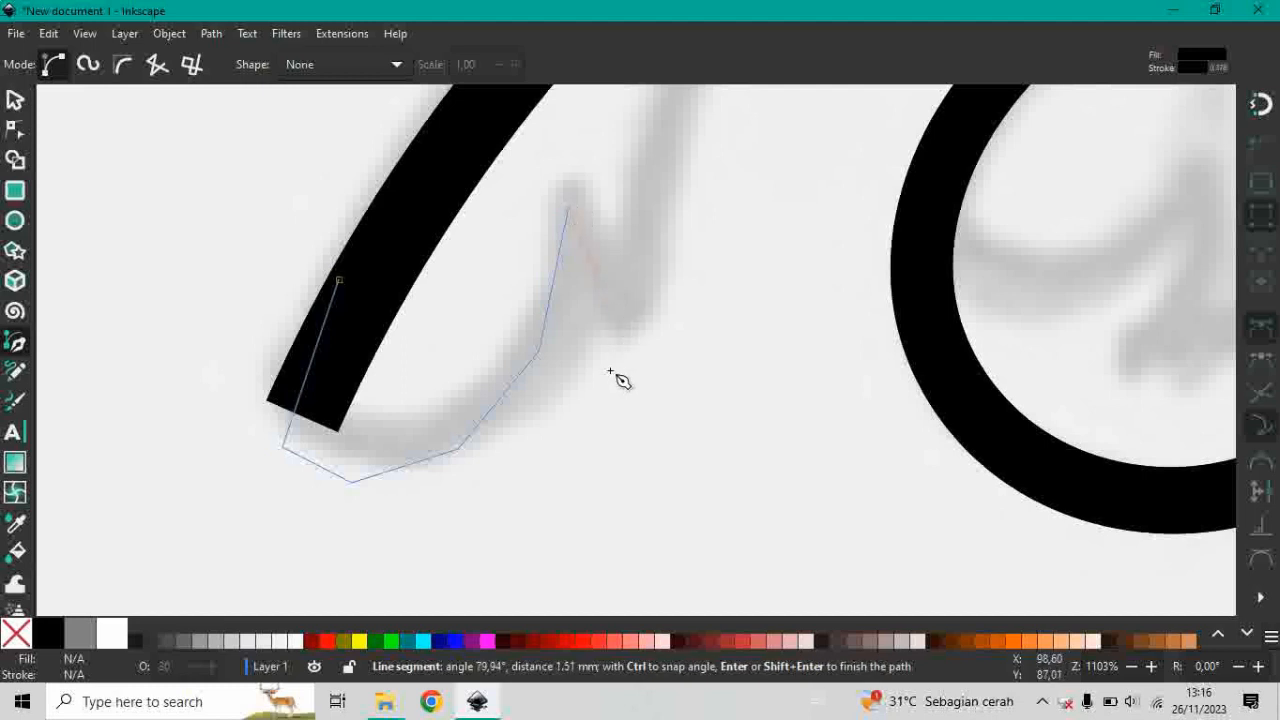
{"action": "left_click", "coordinate": [611, 373]}
{"action": "left_click", "coordinate": [660, 280]}
Continue the lower leaf outline up its inner edge to the thick stem and back along the stem, closing it at the start point.
{"action": "scroll", "coordinate": [685, 270], "scroll_direction": "up", "scroll_amount": 4}
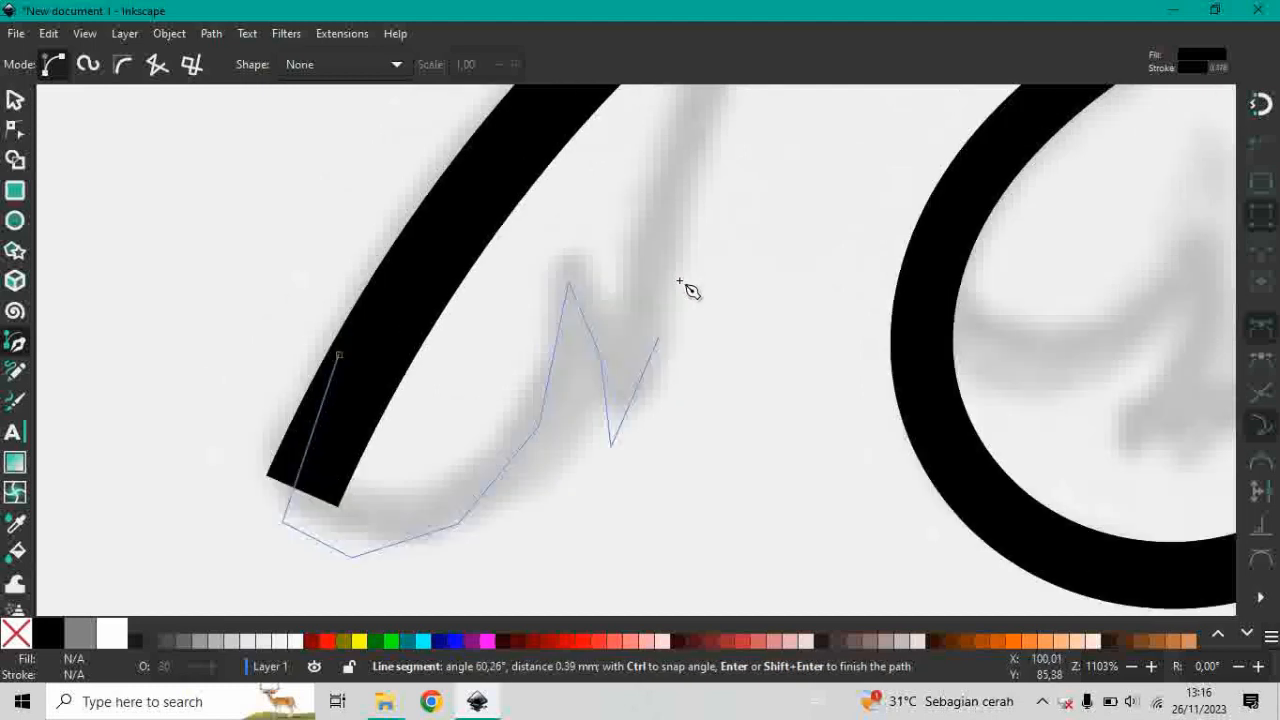
{"action": "left_click", "coordinate": [687, 276]}
{"action": "scroll", "coordinate": [700, 280], "scroll_direction": "up", "scroll_amount": 4}
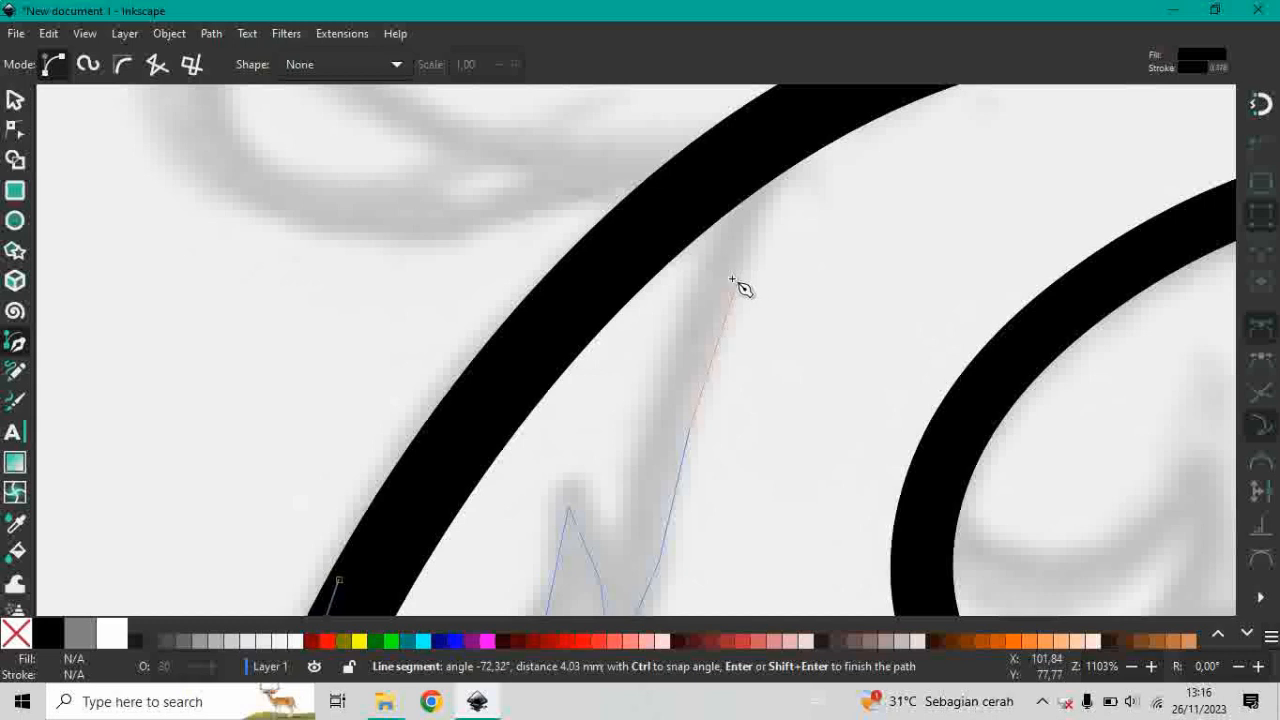
{"action": "left_click", "coordinate": [781, 153]}
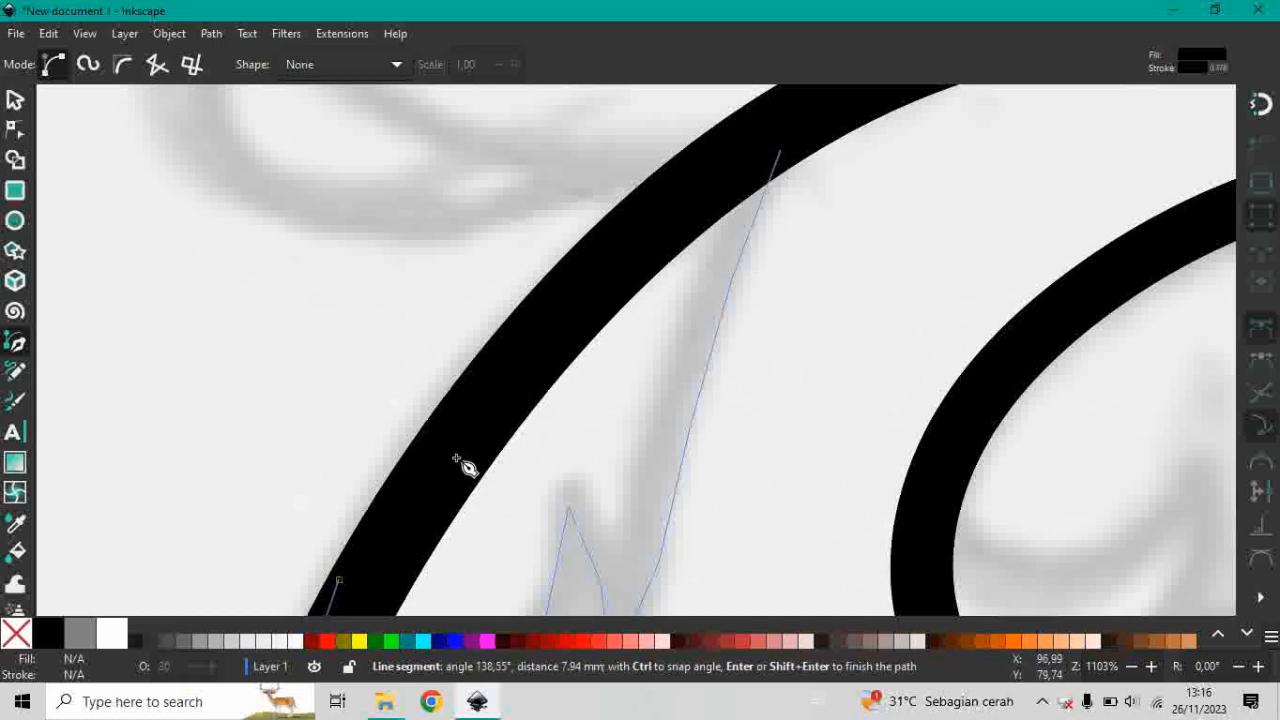
{"action": "left_click", "coordinate": [440, 420]}
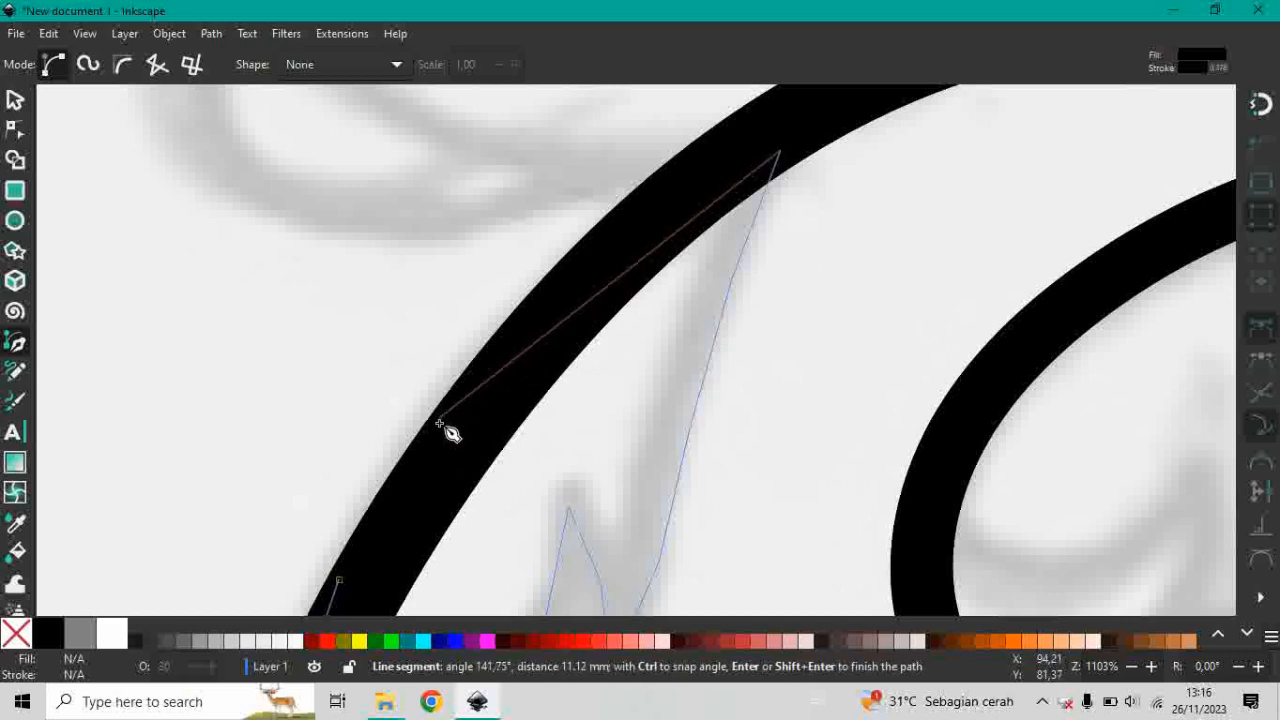
{"action": "scroll", "coordinate": [392, 538], "scroll_direction": "down", "scroll_amount": 4}
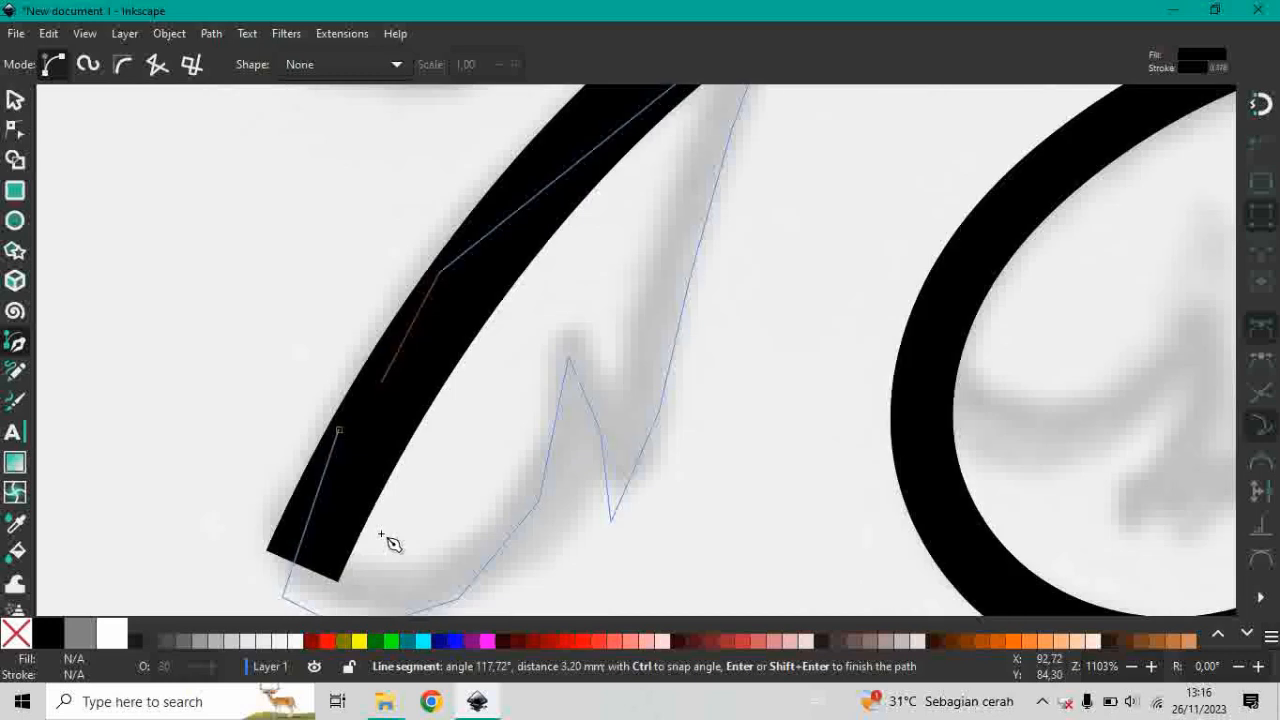
{"action": "left_click", "coordinate": [340, 432]}
{"action": "scroll", "coordinate": [494, 374], "scroll_direction": "down", "scroll_amount": 4}
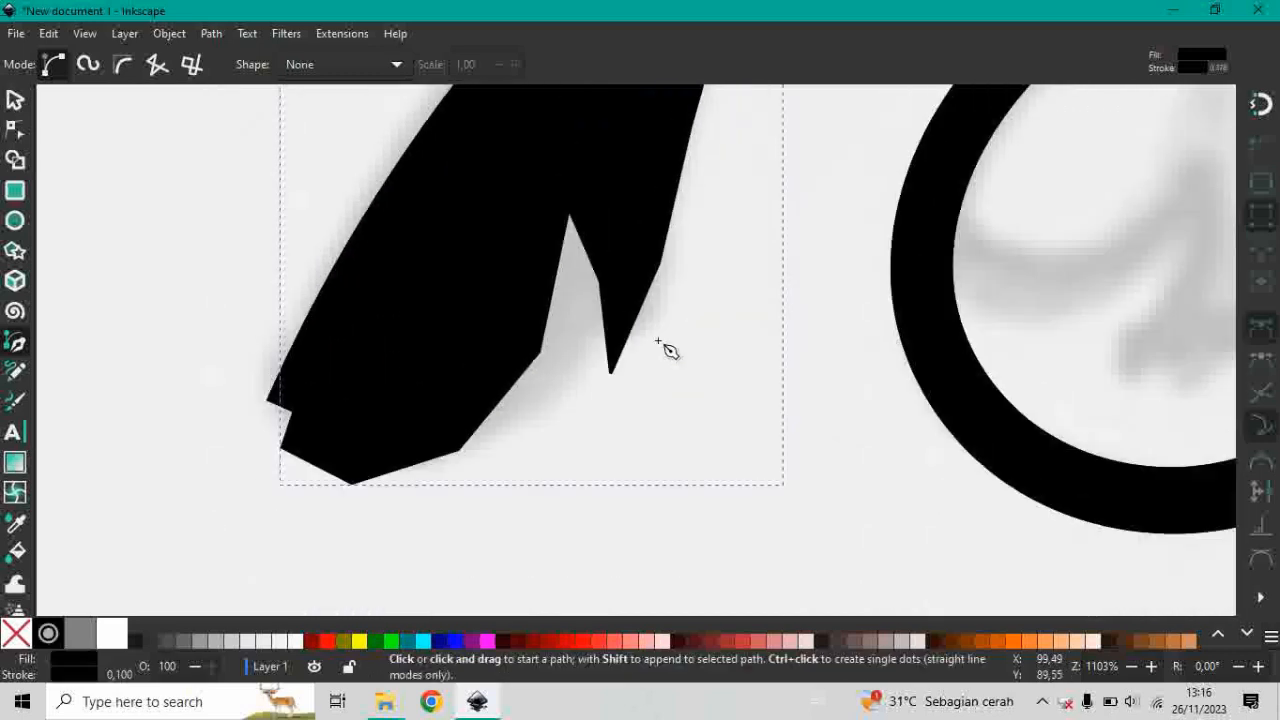
{"action": "scroll", "coordinate": [665, 360], "scroll_direction": "up", "scroll_amount": 2}
{"action": "scroll", "coordinate": [470, 345], "scroll_direction": "down", "scroll_amount": 2}
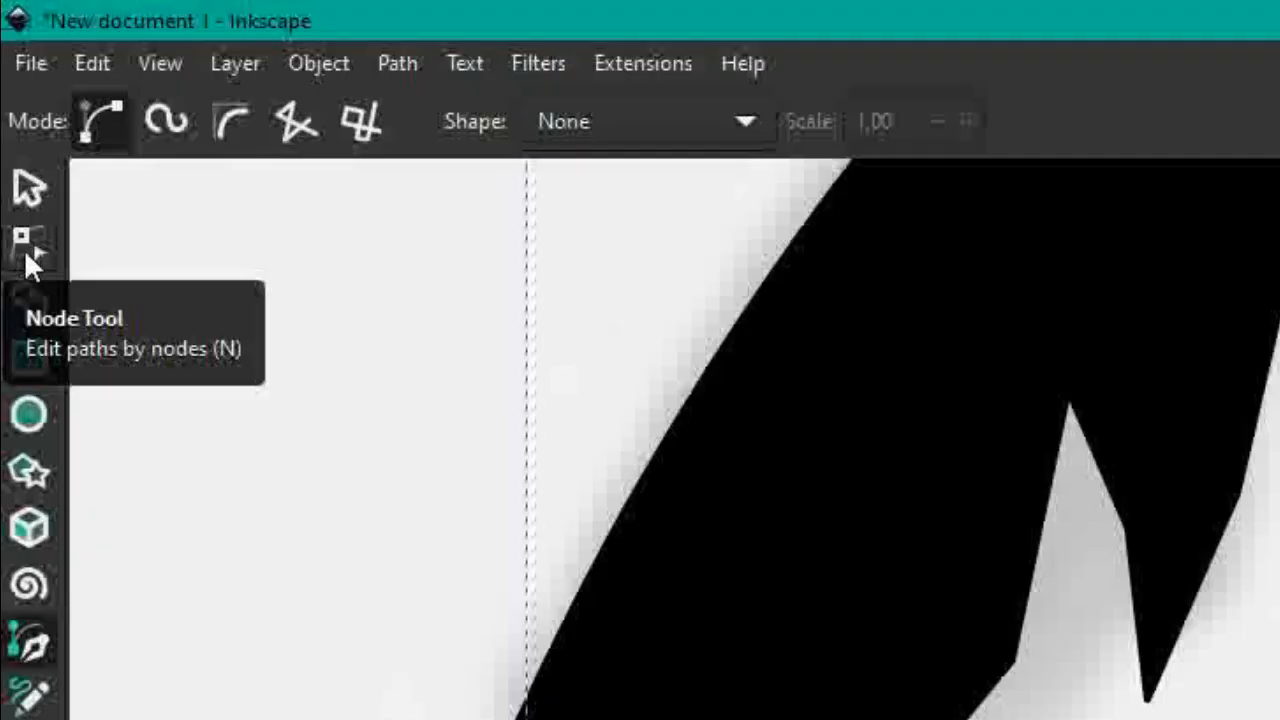
Show the closed lower leaf's nodes for editing with the Node tool.
{"action": "left_click", "coordinate": [24, 248]}
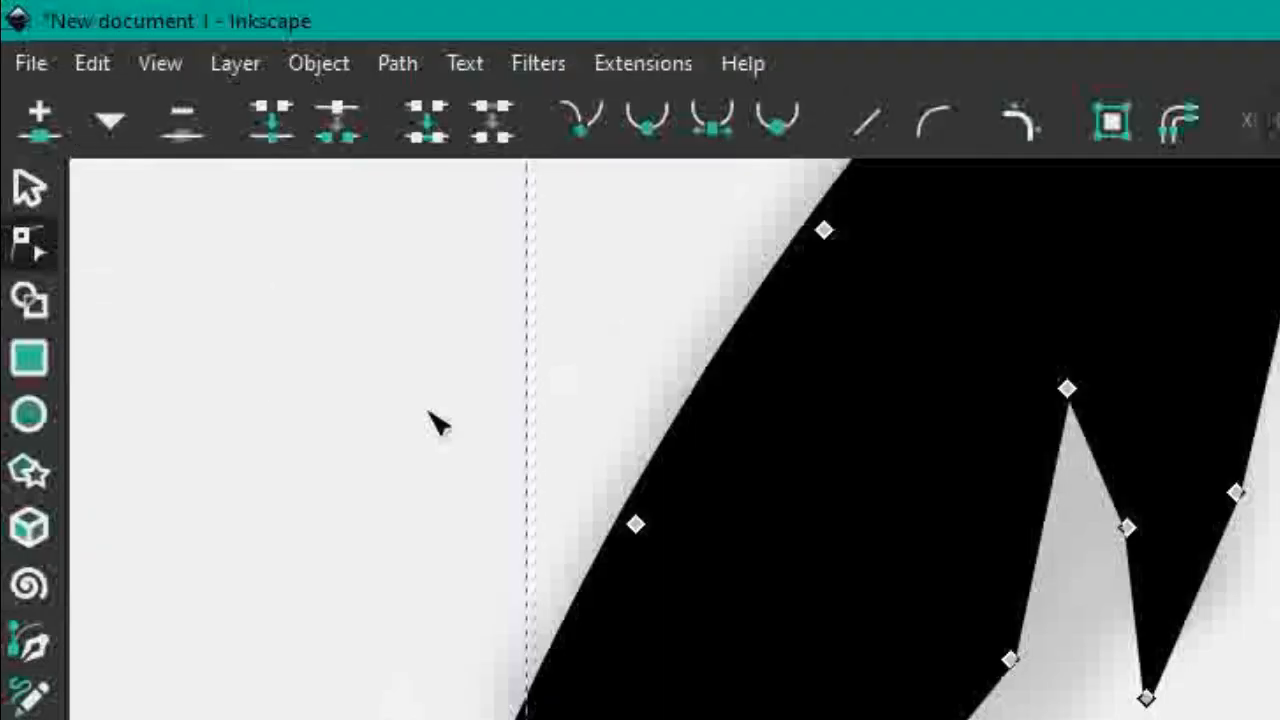
{"action": "scroll", "coordinate": [775, 702], "scroll_direction": "up", "scroll_amount": 2}
{"action": "scroll", "coordinate": [775, 702], "scroll_direction": "down", "scroll_amount": 4}
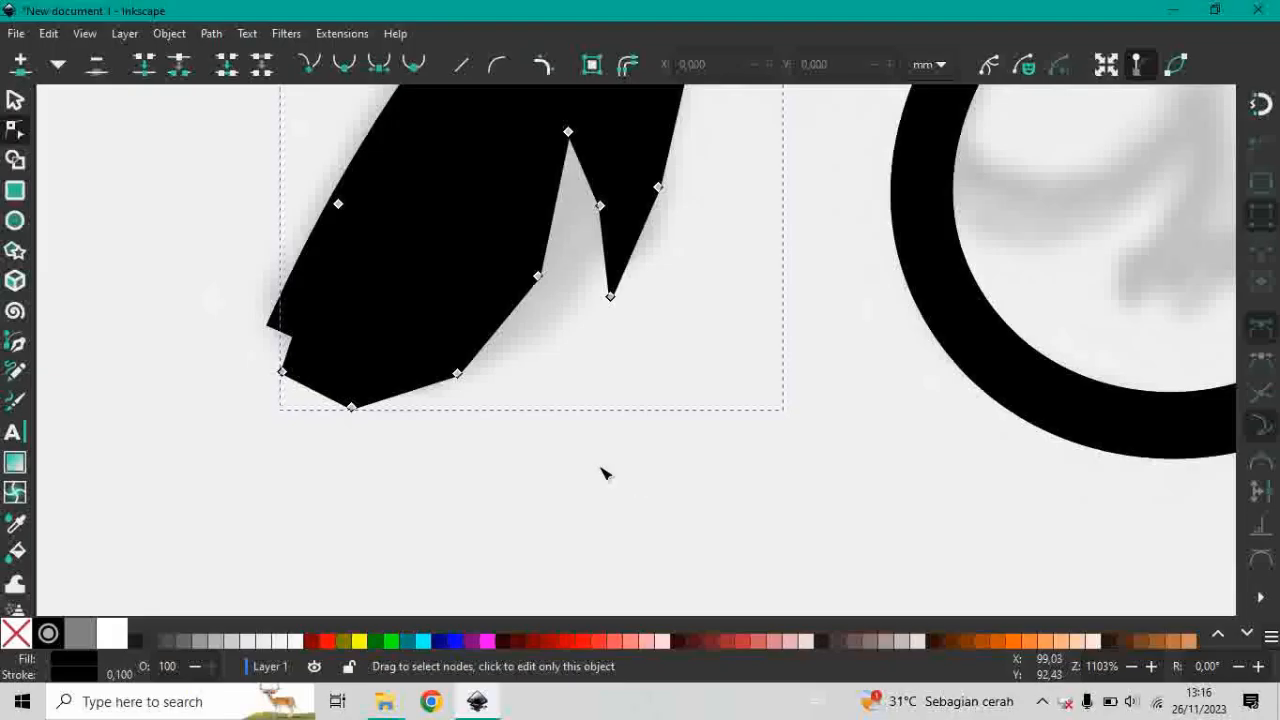
{"action": "left_click_drag", "start_coordinate": [628, 475], "coordinate": [334, 346]}
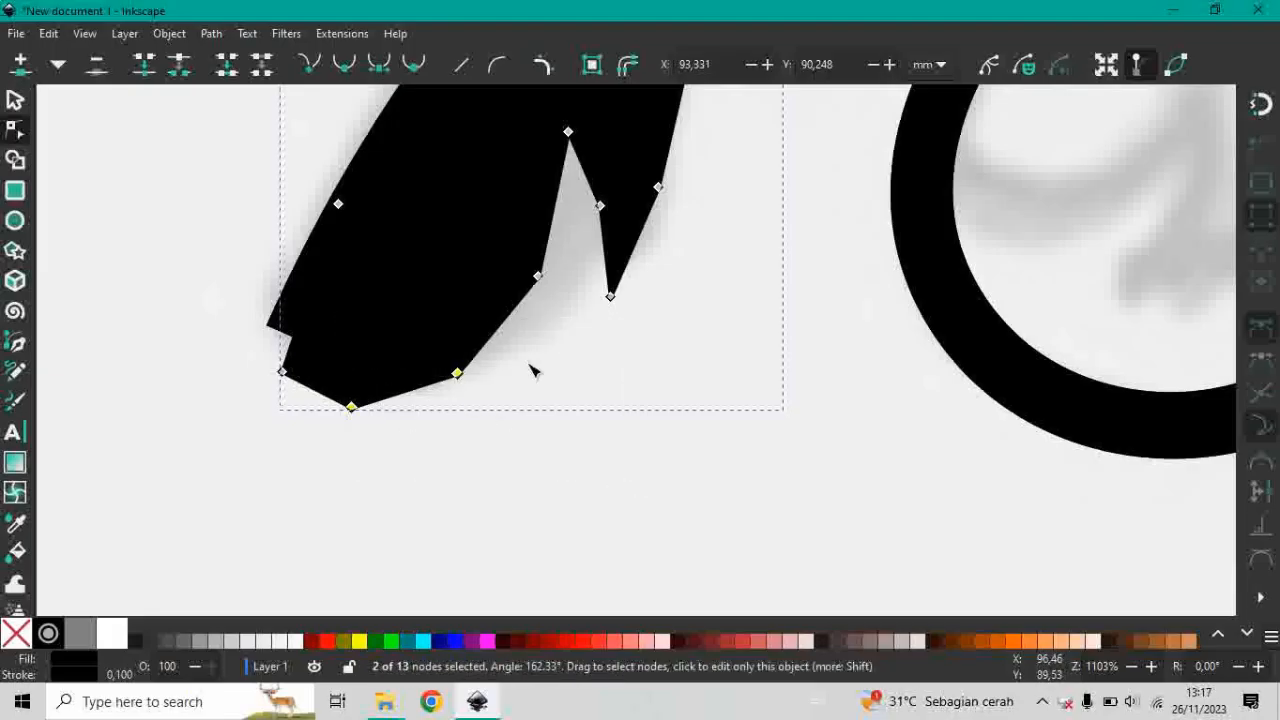
{"action": "scroll", "coordinate": [533, 371], "scroll_direction": "up", "scroll_amount": 1}
{"action": "left_click_drag", "start_coordinate": [563, 394], "coordinate": [517, 330]}
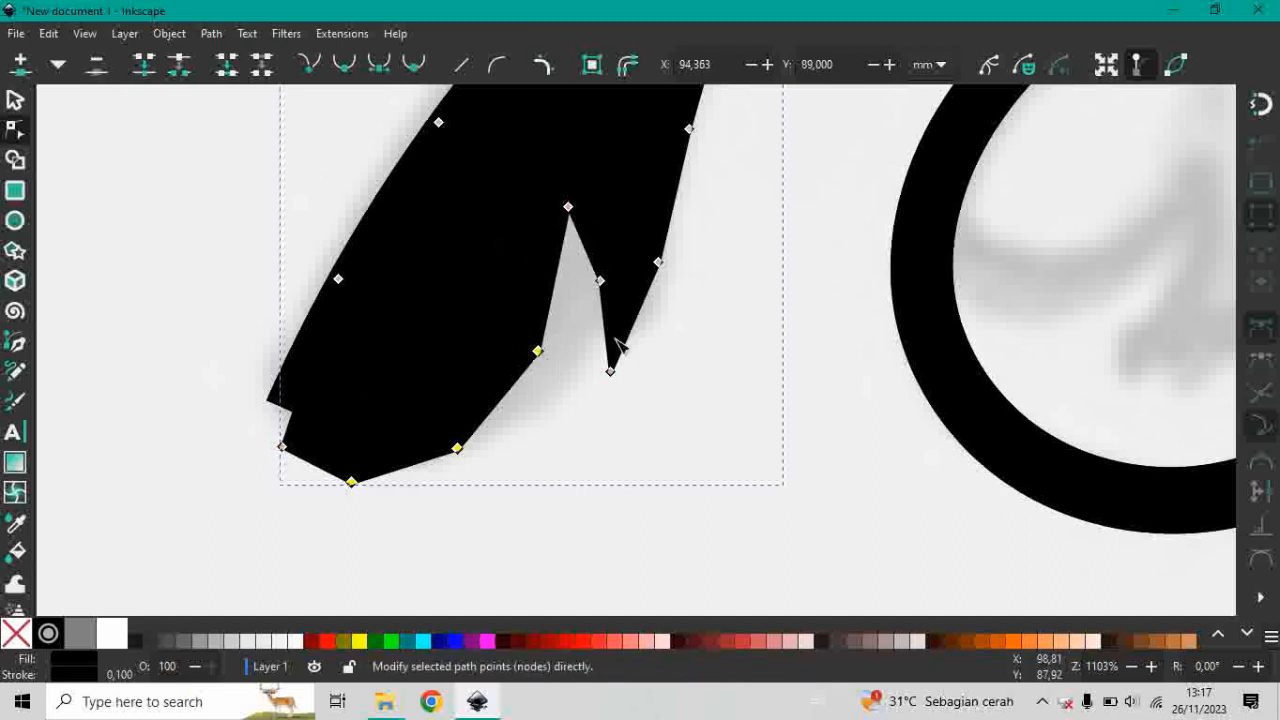
{"action": "left_click", "coordinate": [604, 409]}
{"action": "left_click", "coordinate": [480, 402]}
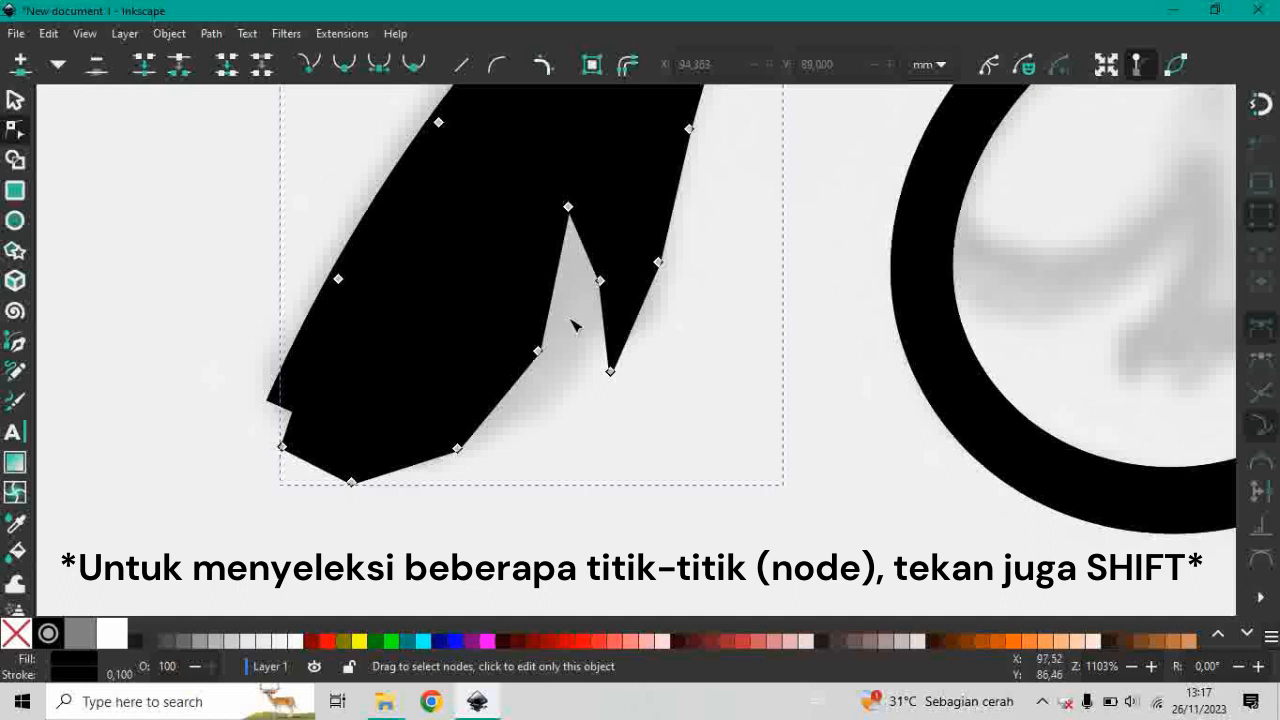
Select the seven intermediate nodes along the lower leaf's outer edges, leaving out the tips and notch, and make them auto-smooth.
{"action": "left_click_drag", "start_coordinate": [569, 318], "coordinate": [351, 516]}
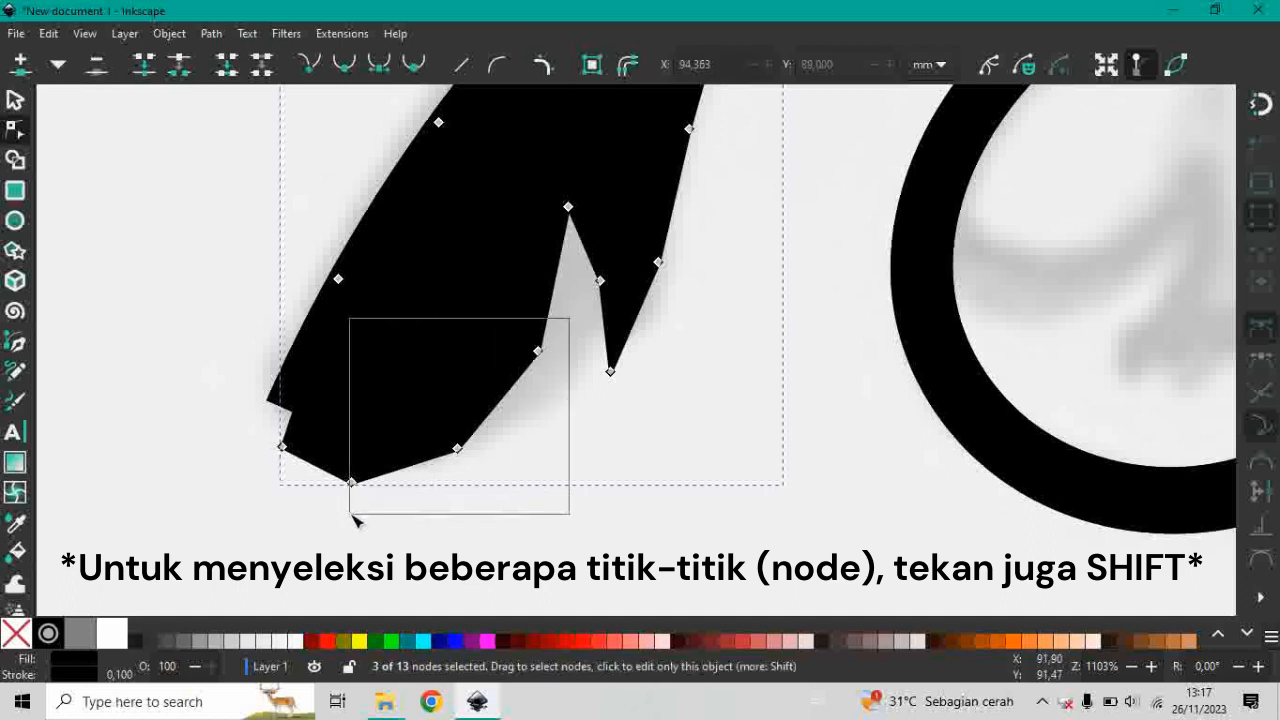
{"action": "left_click_drag", "start_coordinate": [706, 300], "coordinate": [575, 251]}
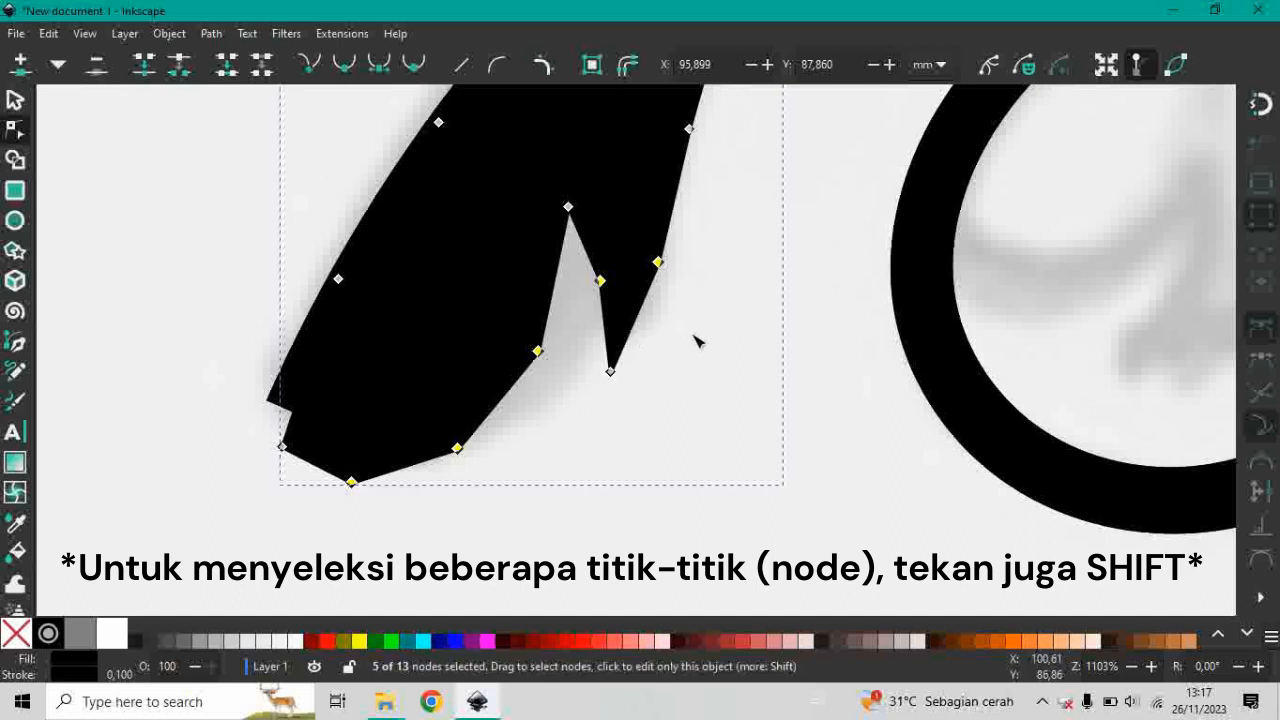
{"action": "scroll", "coordinate": [697, 341], "scroll_direction": "up", "scroll_amount": 2}
{"action": "scroll", "coordinate": [716, 320], "scroll_direction": "up", "scroll_amount": 2}
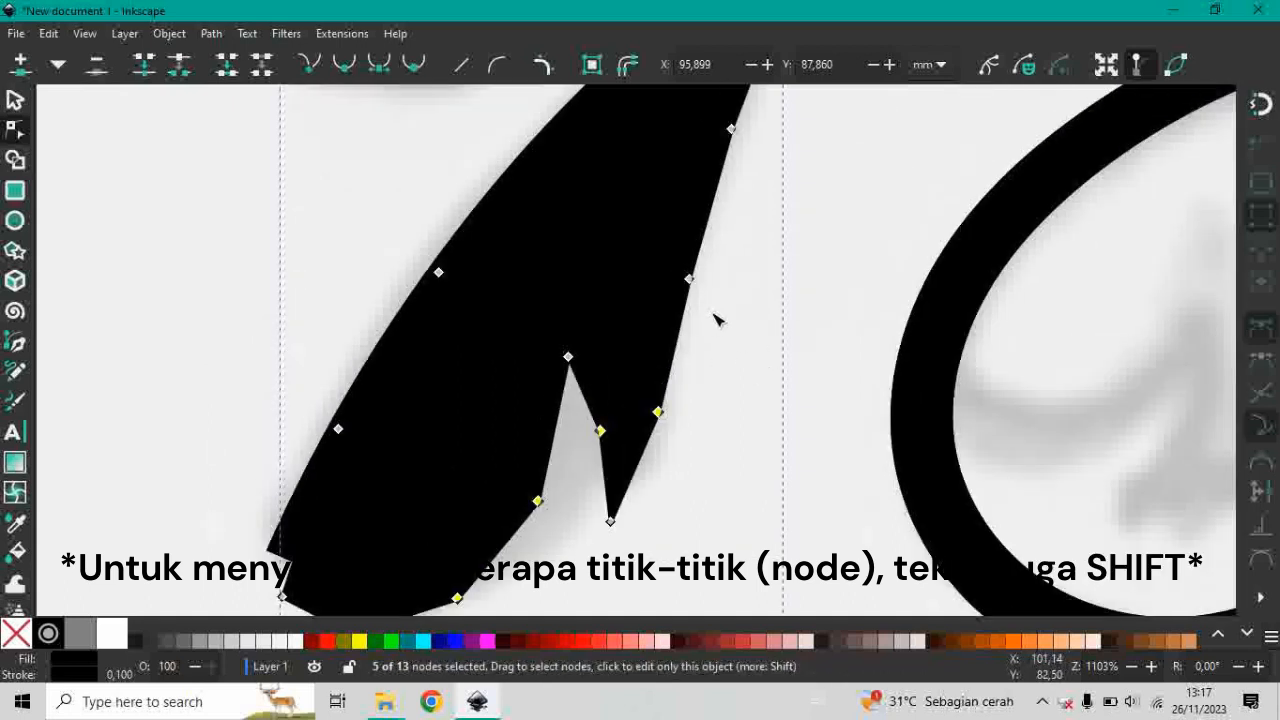
{"action": "left_click_drag", "start_coordinate": [772, 101], "coordinate": [662, 334]}
{"action": "scroll", "coordinate": [803, 337], "scroll_direction": "up", "scroll_amount": 3}
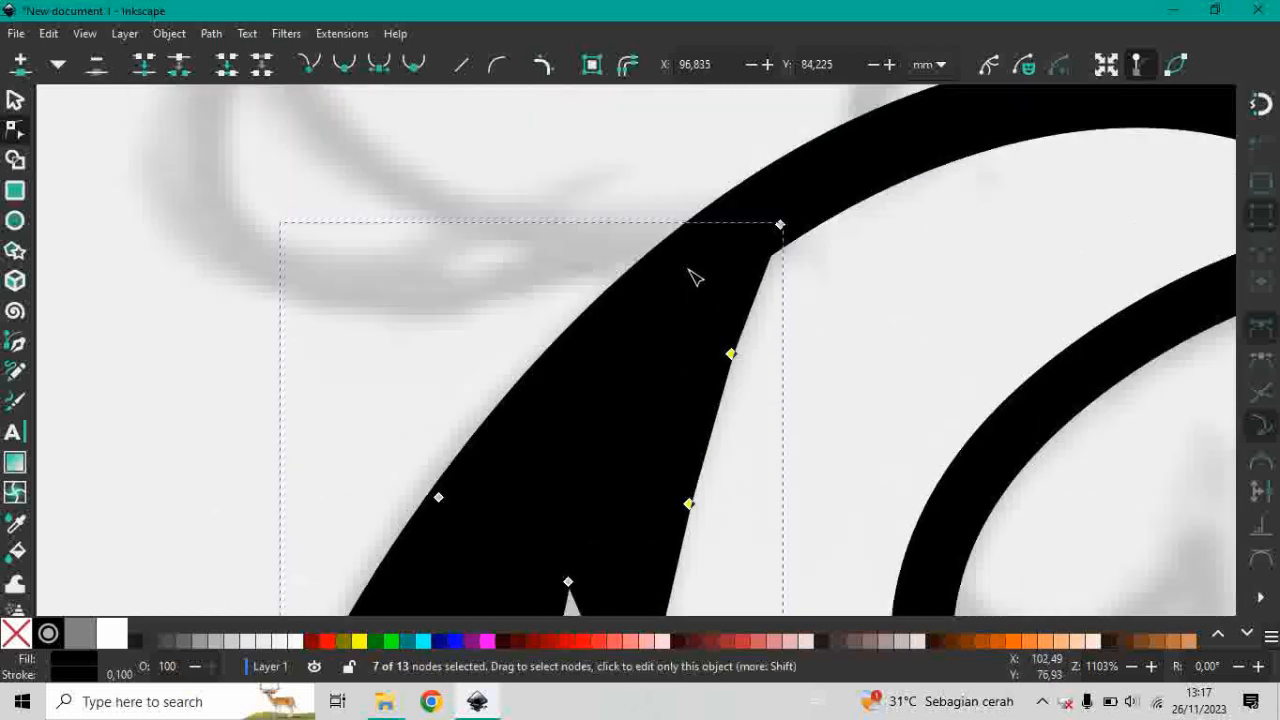
{"action": "scroll", "coordinate": [691, 277], "scroll_direction": "down", "scroll_amount": 6}
{"action": "scroll", "coordinate": [585, 370], "scroll_direction": "up", "scroll_amount": 1}
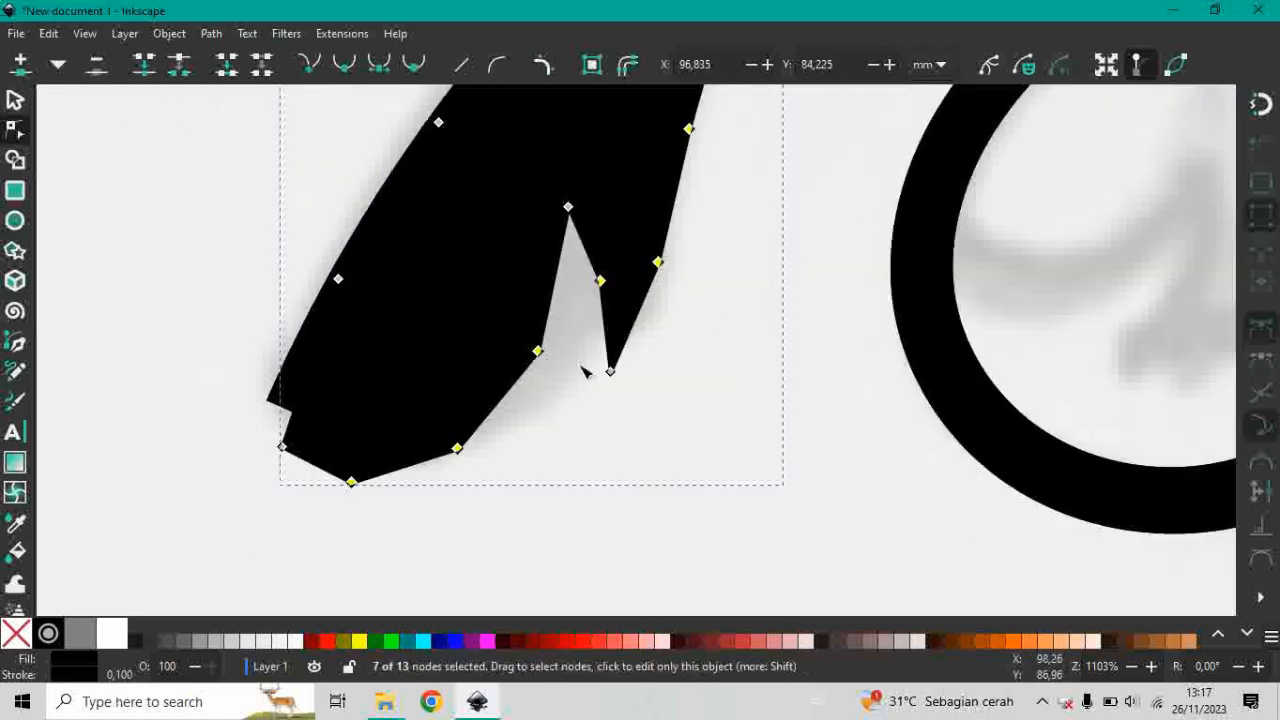
{"action": "scroll", "coordinate": [600, 375], "scroll_direction": "up", "scroll_amount": 1}
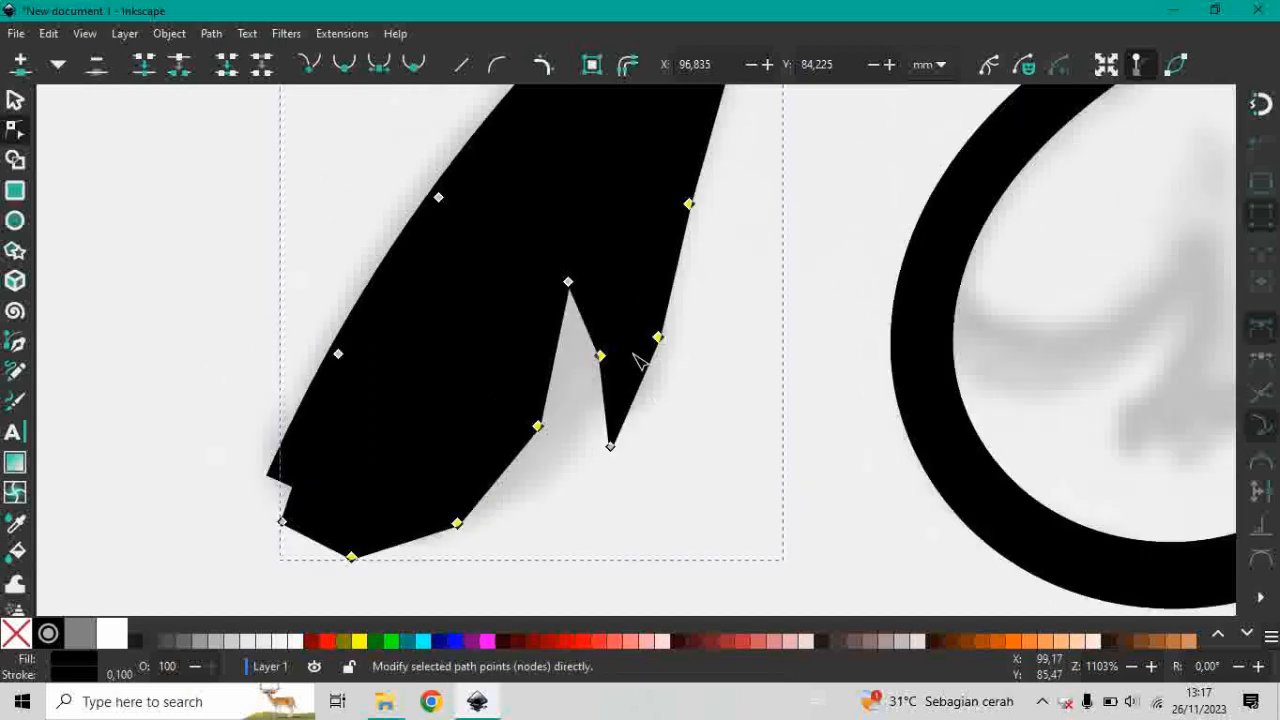
{"action": "left_click", "coordinate": [420, 66]}
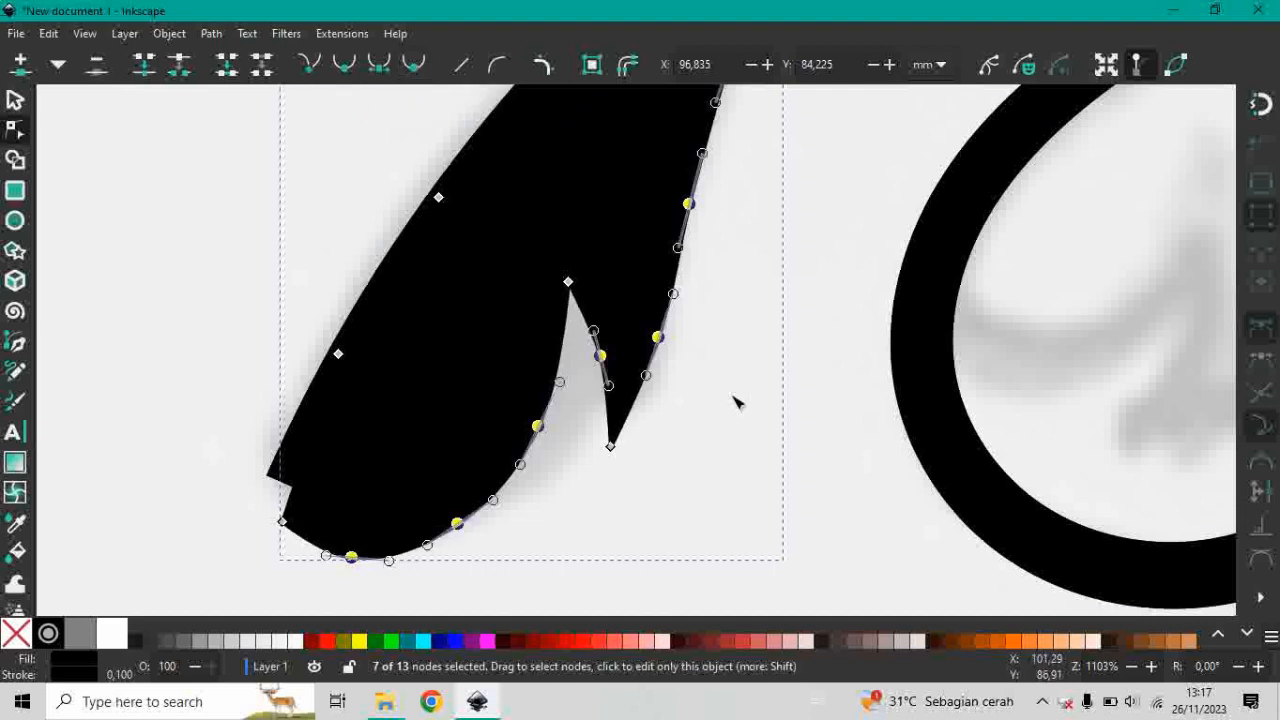
Move the leaf's base corner node onto the outer corner of the stem's lower end, with snapping turned on.
{"action": "scroll", "coordinate": [760, 380], "scroll_direction": "up", "scroll_amount": 3}
{"action": "scroll", "coordinate": [778, 360], "scroll_direction": "down", "scroll_amount": 2}
{"action": "left_click", "coordinate": [16, 100]}
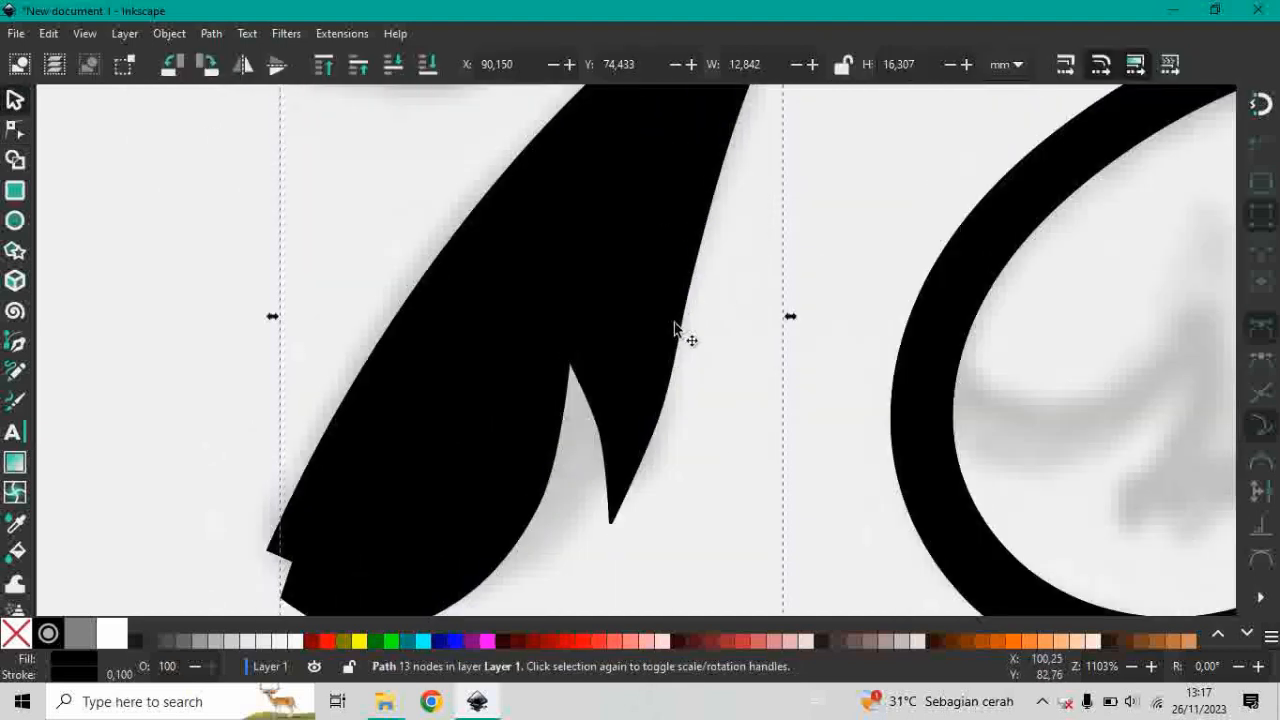
{"action": "scroll", "coordinate": [670, 360], "scroll_direction": "down", "scroll_amount": 2}
{"action": "scroll", "coordinate": [255, 475], "scroll_direction": "up", "scroll_amount": 1}
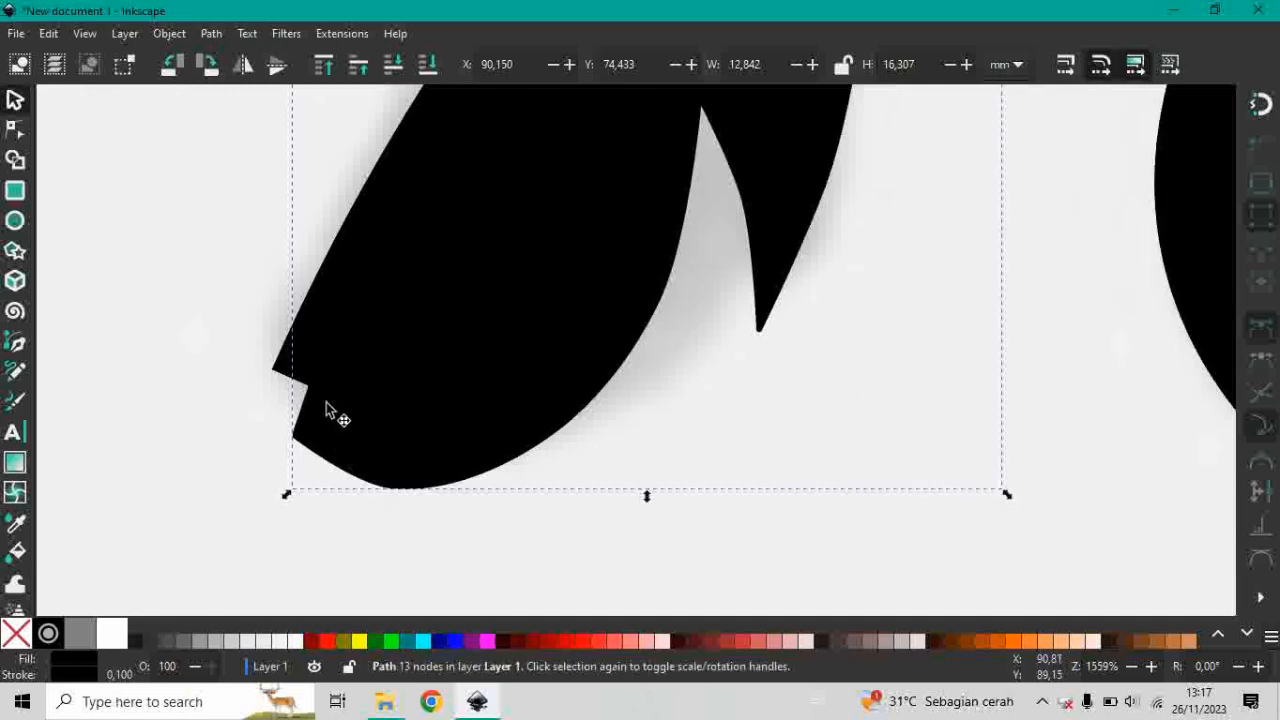
{"action": "double_click", "coordinate": [320, 418]}
{"action": "scroll", "coordinate": [293, 443], "scroll_direction": "up", "scroll_amount": 1}
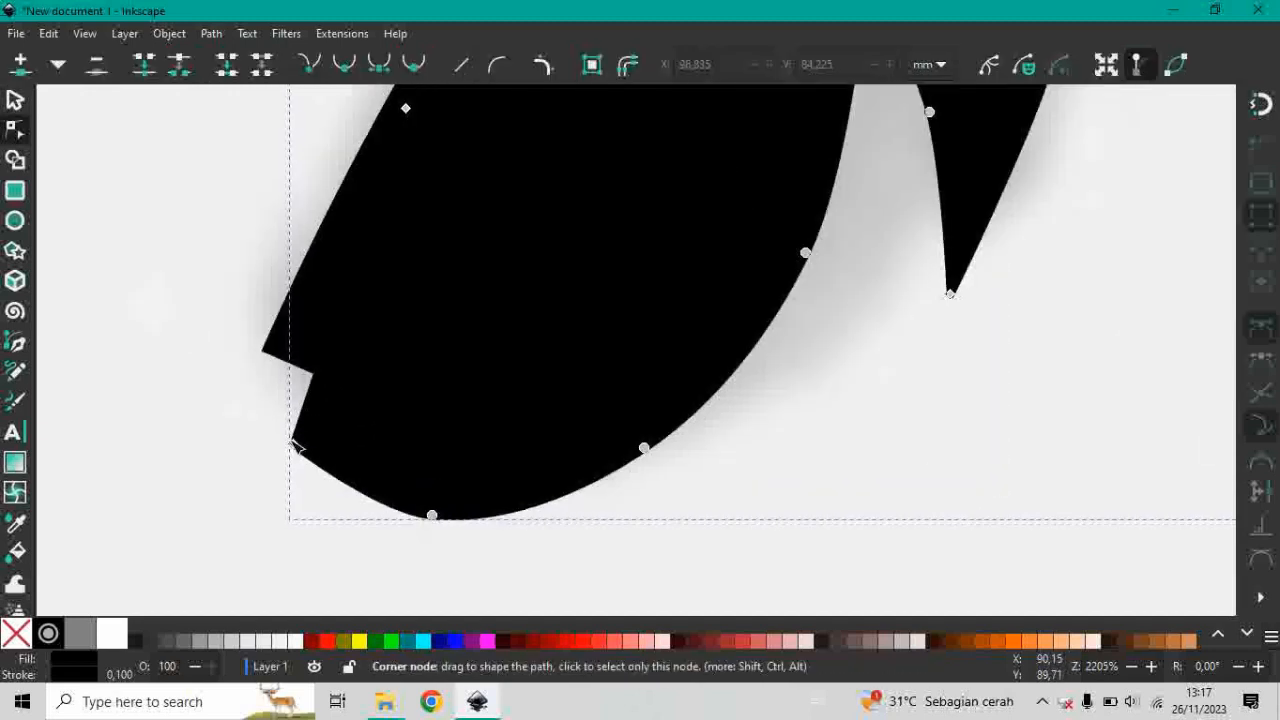
{"action": "left_click_drag", "start_coordinate": [293, 444], "coordinate": [289, 439]}
{"action": "mouse_move", "coordinate": [255, 365]}
{"action": "left_mouse_down"}
{"action": "mouse_move", "coordinate": [273, 360]}
{"action": "mouse_move", "coordinate": [264, 355]}
{"action": "left_mouse_up"}
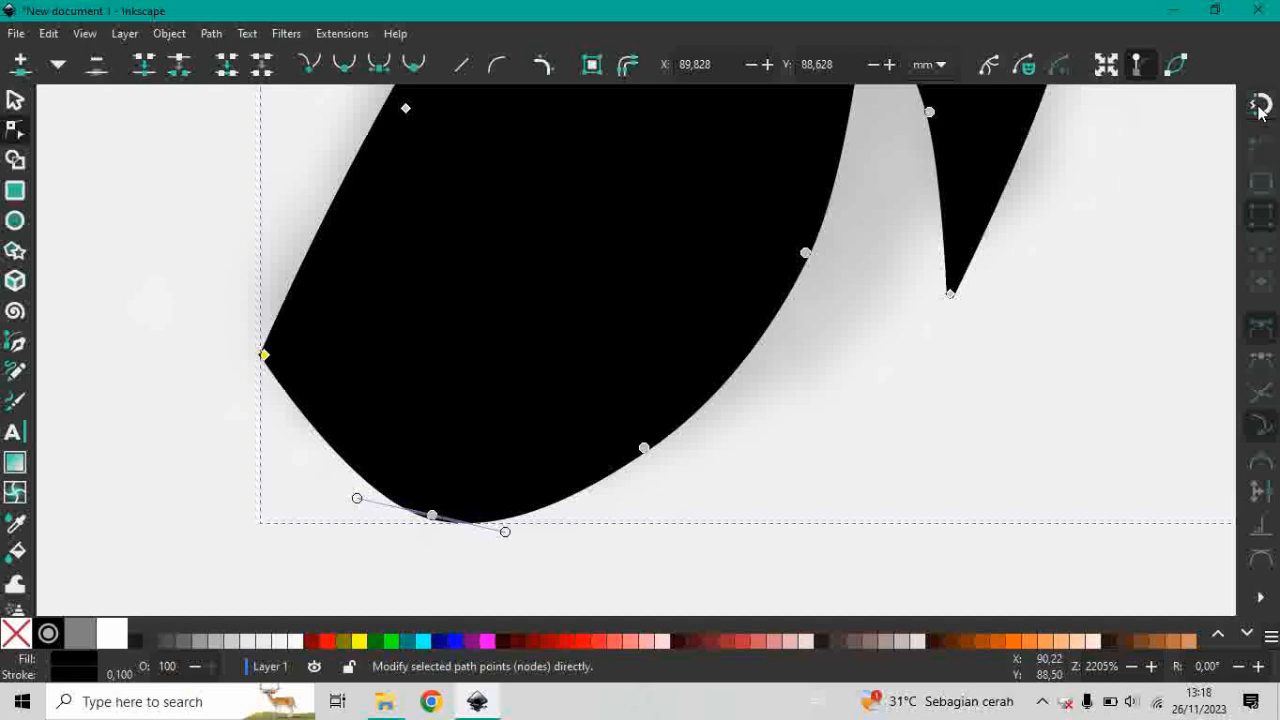
{"action": "left_click", "coordinate": [1259, 106]}
{"action": "left_click_drag", "start_coordinate": [264, 358], "coordinate": [290, 383]}
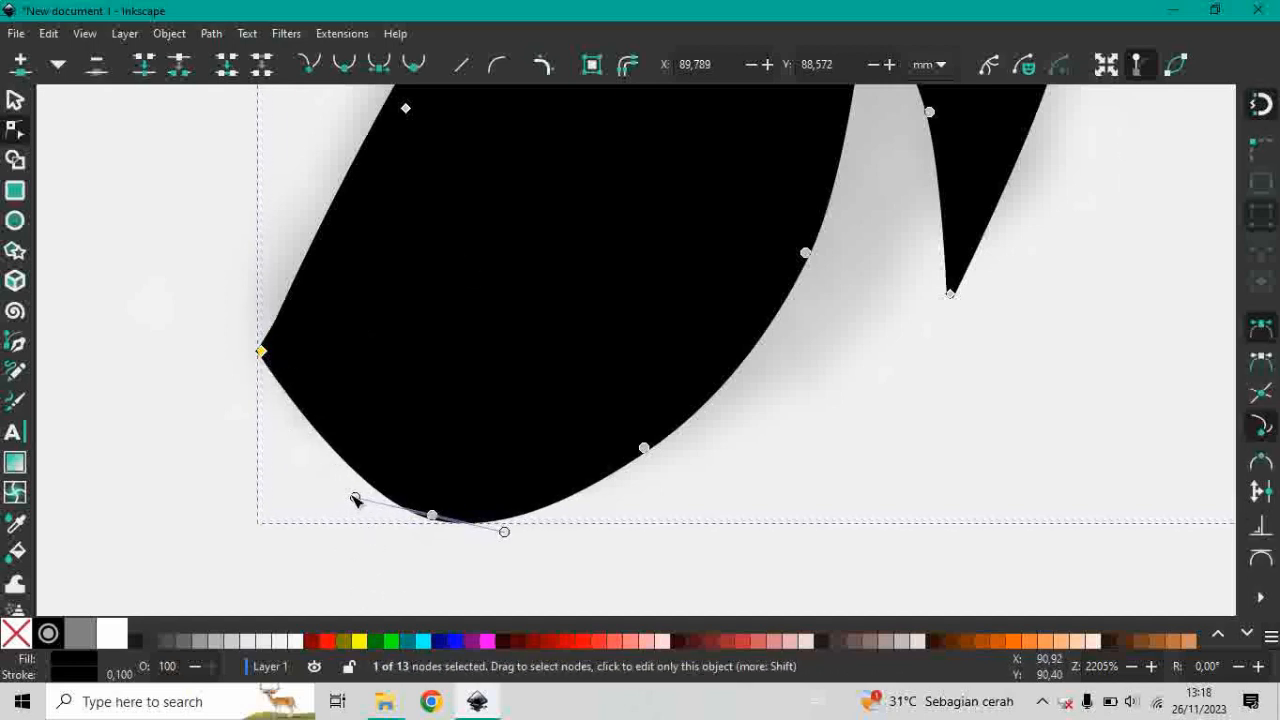
Round the leaf's base by extending the bottom node's handle outward beyond the stem end, and deselect everything.
{"action": "left_click_drag", "start_coordinate": [354, 499], "coordinate": [242, 524]}
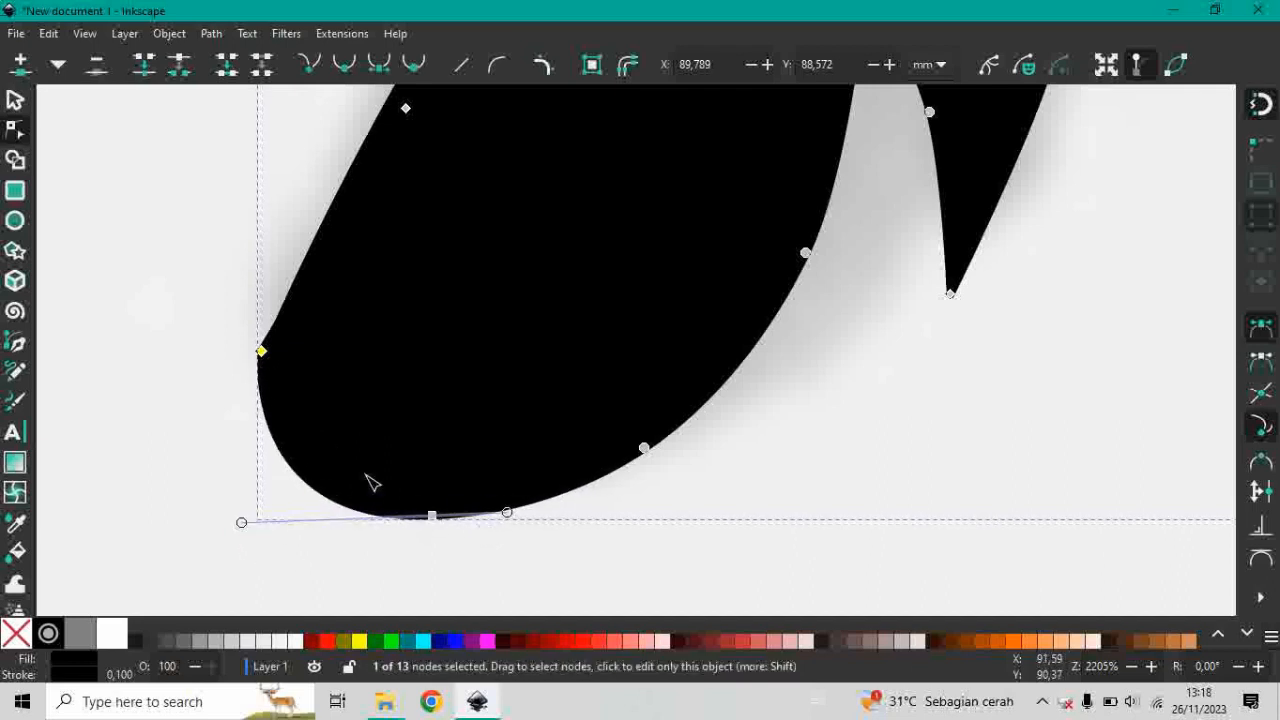
{"action": "scroll", "coordinate": [290, 366], "scroll_direction": "up", "scroll_amount": 3}
{"action": "left_click", "coordinate": [16, 102]}
{"action": "scroll", "coordinate": [389, 437], "scroll_direction": "down", "scroll_amount": 5}
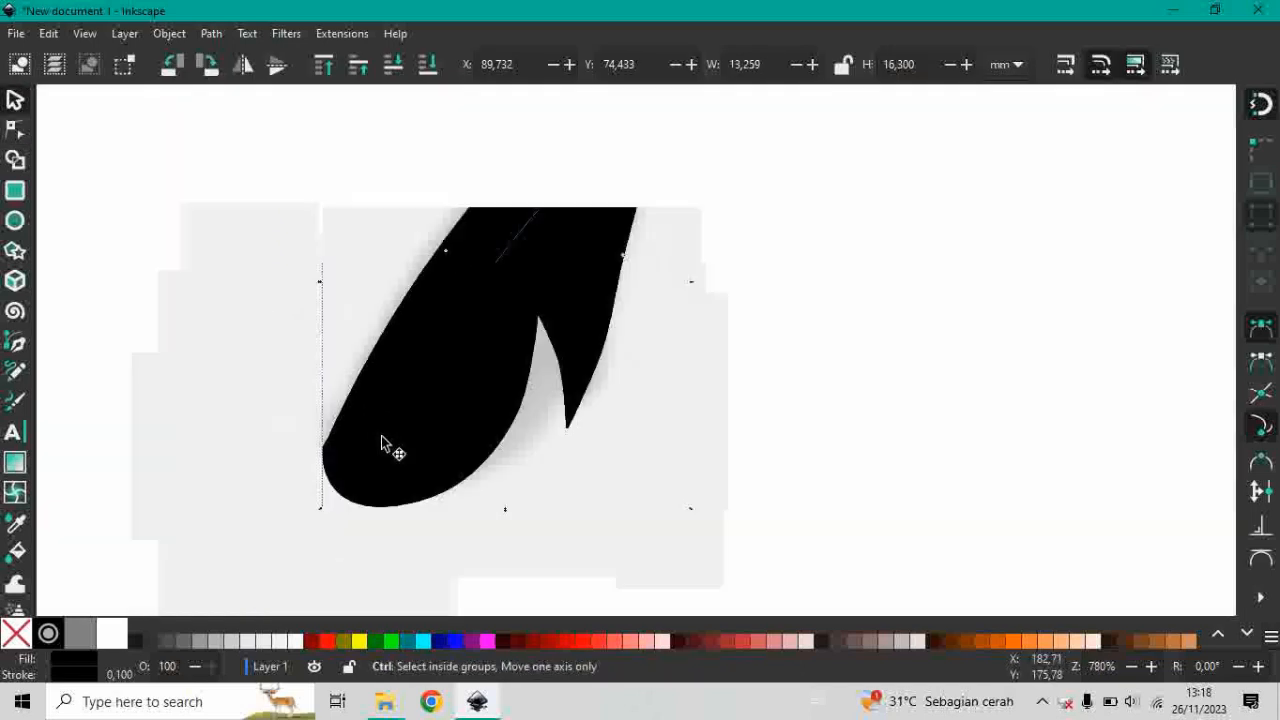
{"action": "left_click", "coordinate": [583, 168]}
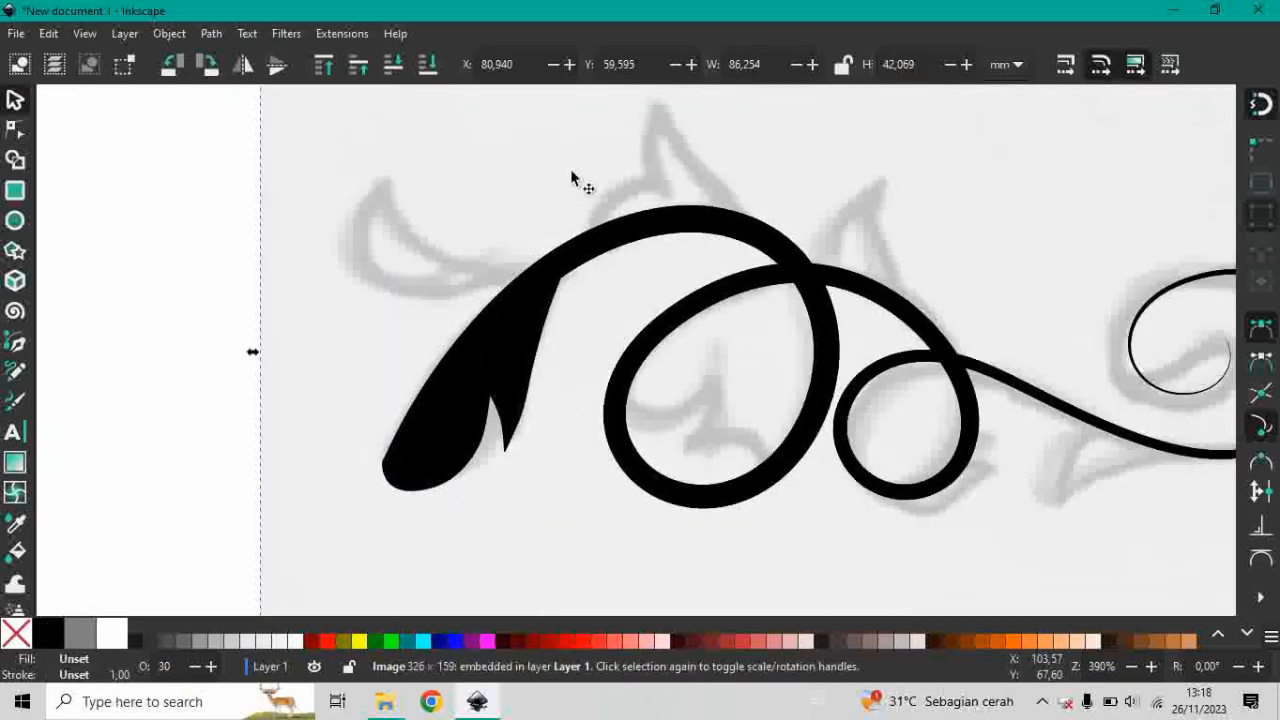
{"action": "key", "text": "Escape"}
Trace the leaf on the outer side of the thick stem with the Pen tool, around its pointed tip, as a closed shape.
{"action": "key", "text": "b"}
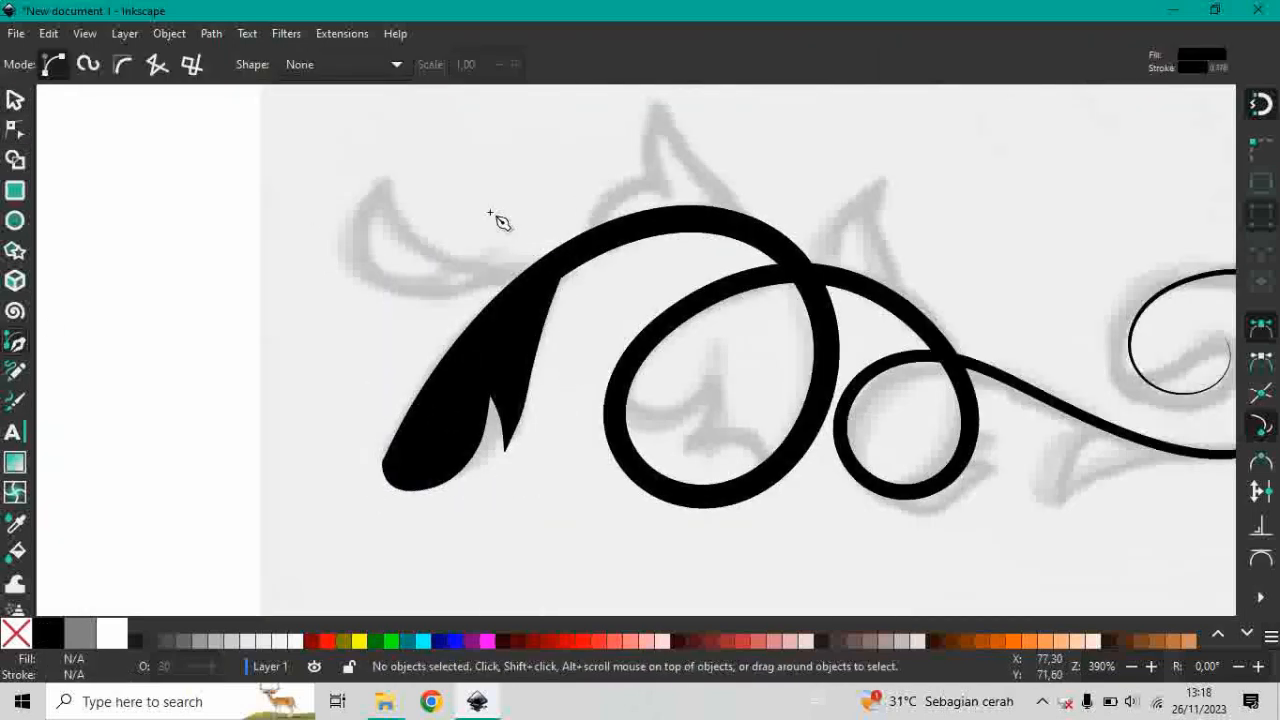
{"action": "scroll", "coordinate": [440, 195], "scroll_direction": "up", "scroll_amount": 2}
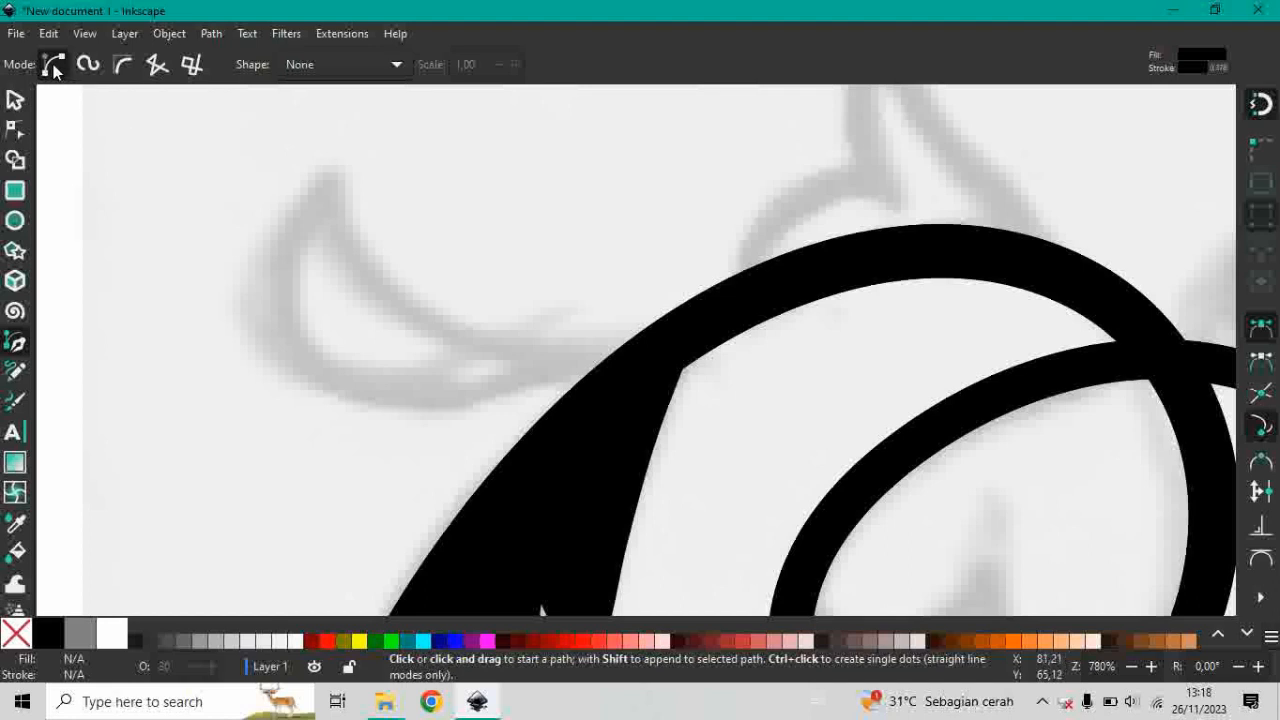
{"action": "scroll", "coordinate": [313, 86], "scroll_direction": "up", "scroll_amount": 2}
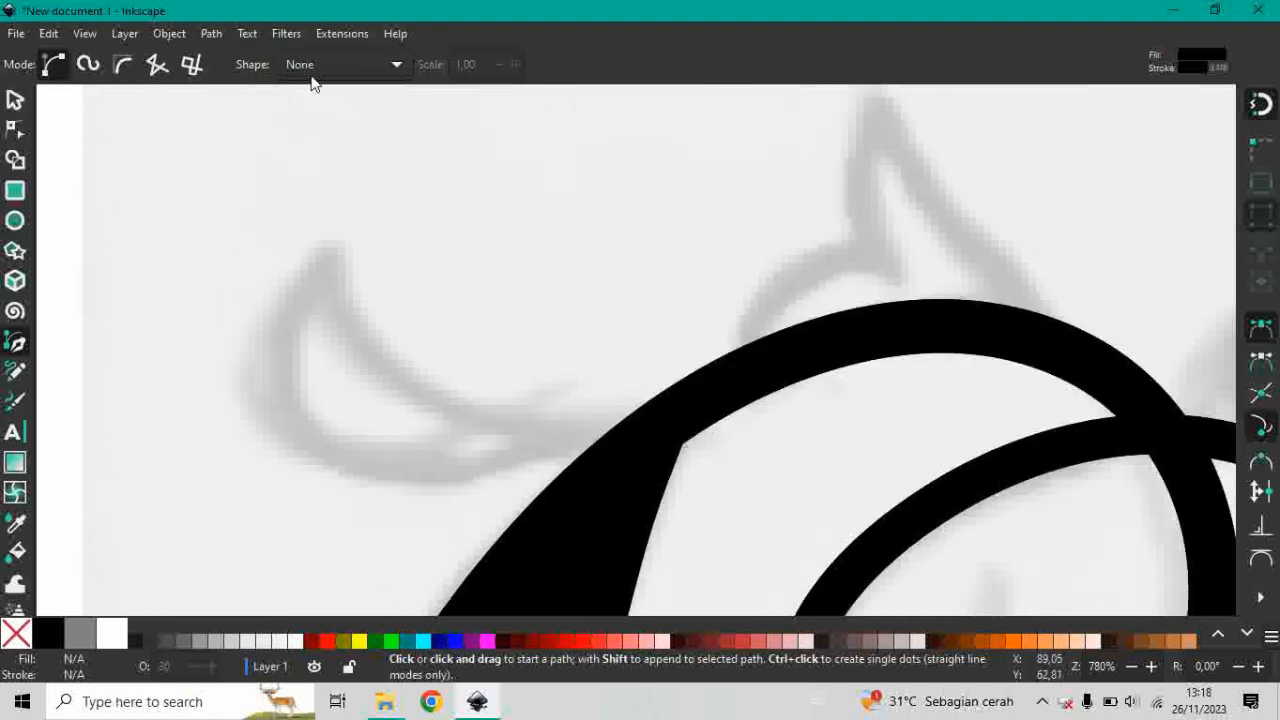
{"action": "left_click", "coordinate": [655, 406]}
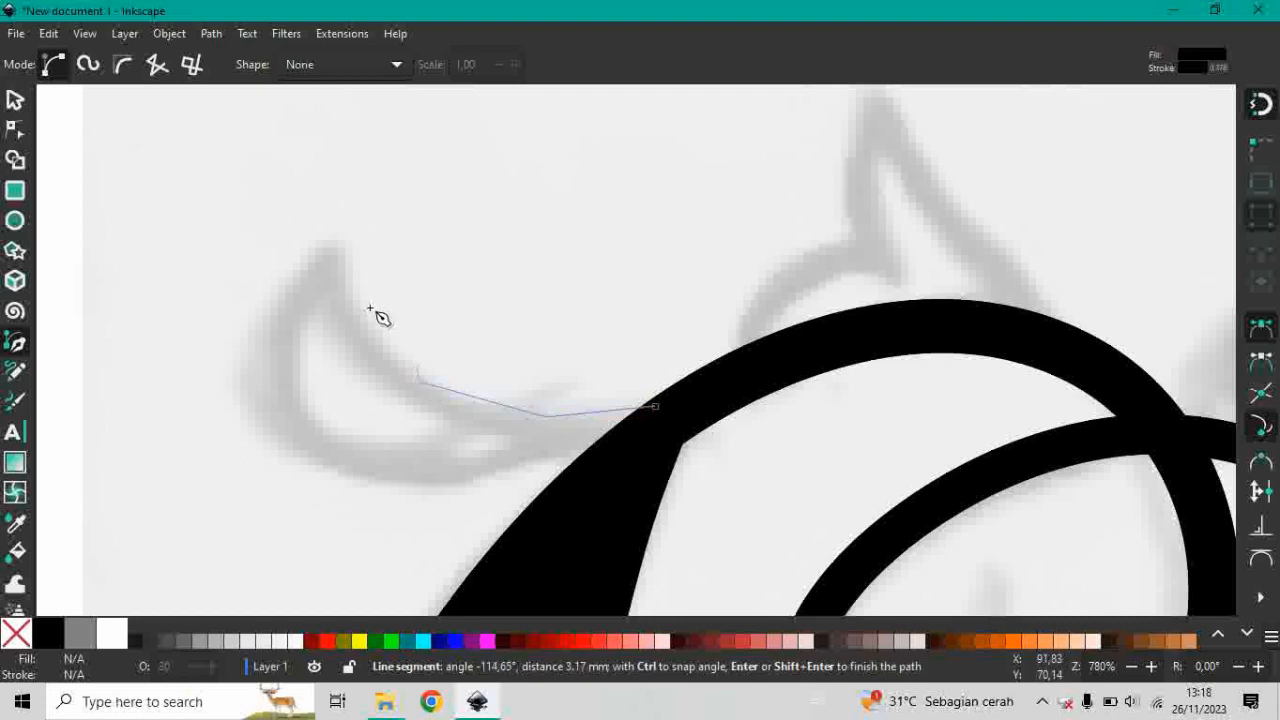
{"action": "left_click", "coordinate": [268, 378]}
{"action": "left_click", "coordinate": [350, 470]}
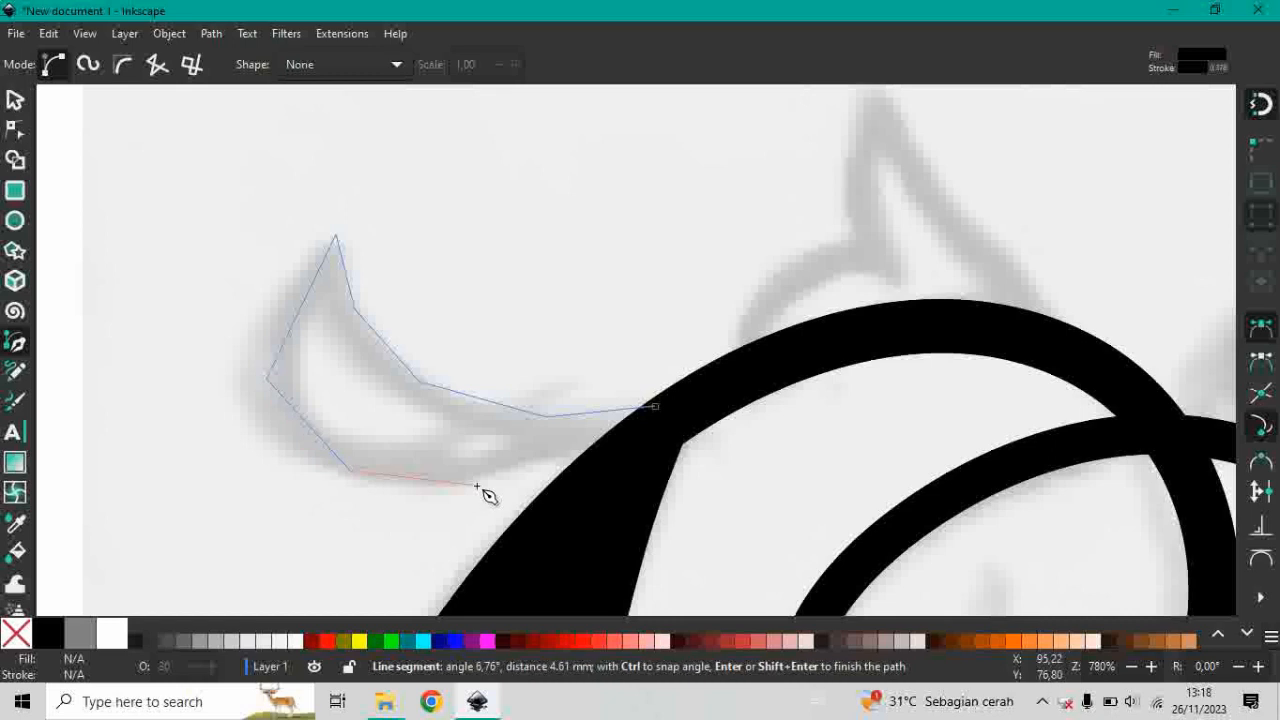
{"action": "left_click", "coordinate": [478, 486]}
{"action": "left_click", "coordinate": [655, 406]}
Trace the pointed leaf on top of the first arch with straight pen segments and close it inside the stem.
{"action": "left_click", "coordinate": [740, 354]}
{"action": "left_click", "coordinate": [764, 287]}
{"action": "left_click", "coordinate": [820, 251]}
{"action": "left_click", "coordinate": [861, 252]}
{"action": "scroll", "coordinate": [862, 245], "scroll_direction": "up", "scroll_amount": 4}
{"action": "left_click", "coordinate": [922, 344]}
{"action": "left_click", "coordinate": [1044, 490]}
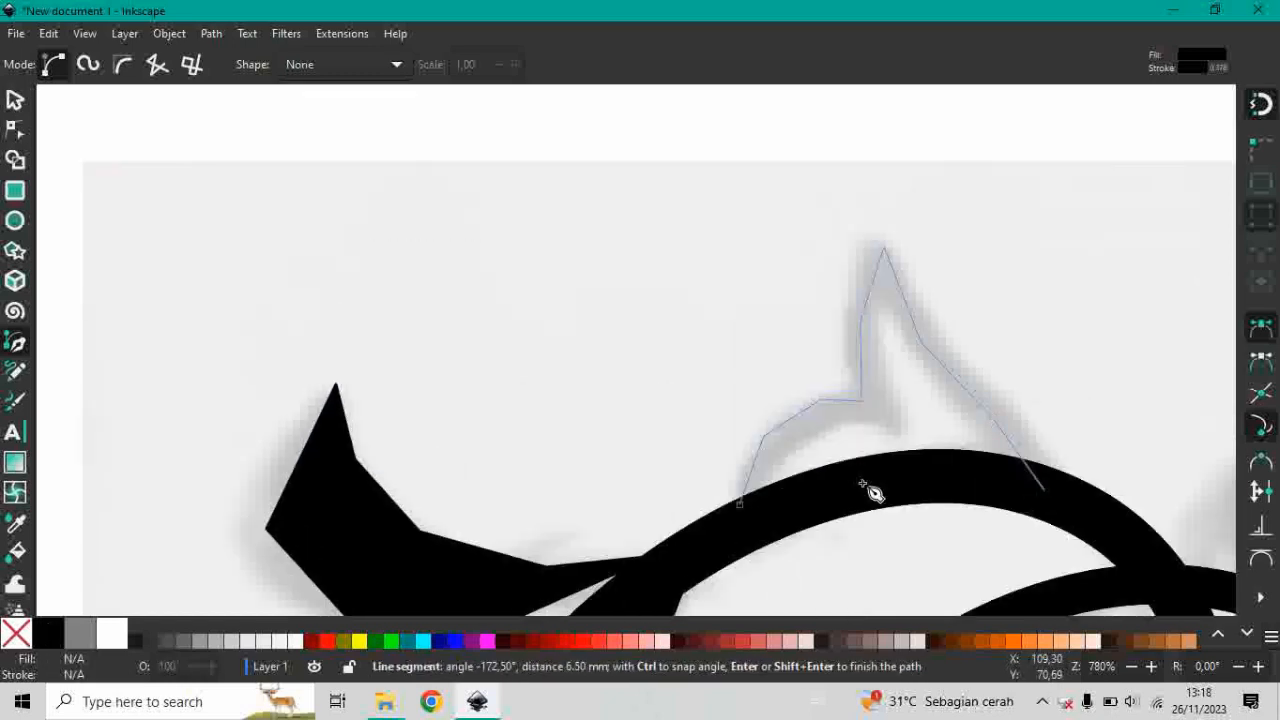
{"action": "left_click", "coordinate": [740, 504]}
Trace the two-lobed leaf inside the large loop with pen segments, closing the outline through the loop's lower band.
{"action": "scroll", "coordinate": [1100, 466], "scroll_direction": "down", "scroll_amount": 12}
{"action": "scroll", "coordinate": [1100, 466], "scroll_direction": "right", "scroll_amount": 15}
{"action": "left_click", "coordinate": [243, 397]}
{"action": "left_click", "coordinate": [322, 434]}
{"action": "left_click", "coordinate": [392, 411]}
{"action": "left_click", "coordinate": [428, 345]}
{"action": "left_click", "coordinate": [417, 286]}
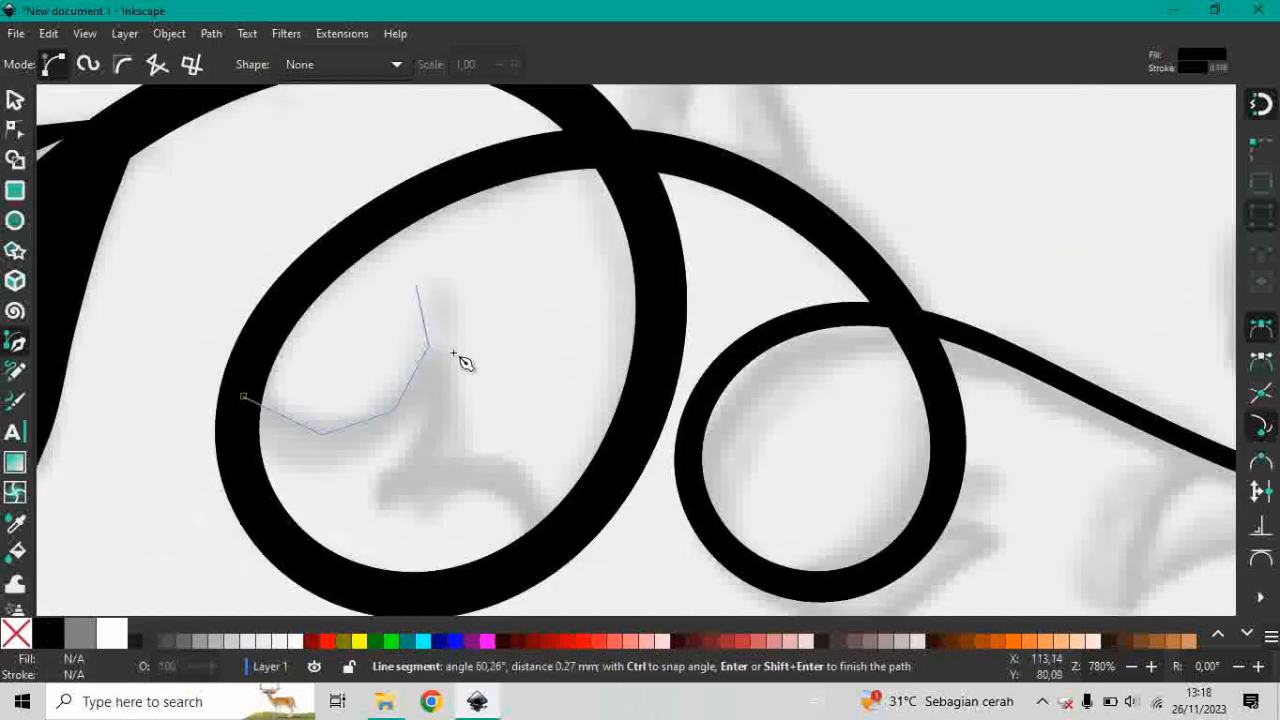
{"action": "left_click", "coordinate": [455, 348]}
{"action": "left_click", "coordinate": [443, 436]}
{"action": "left_click", "coordinate": [418, 465]}
{"action": "left_click", "coordinate": [485, 457]}
{"action": "left_click", "coordinate": [540, 537]}
{"action": "left_click", "coordinate": [445, 592]}
{"action": "left_click", "coordinate": [244, 397]}
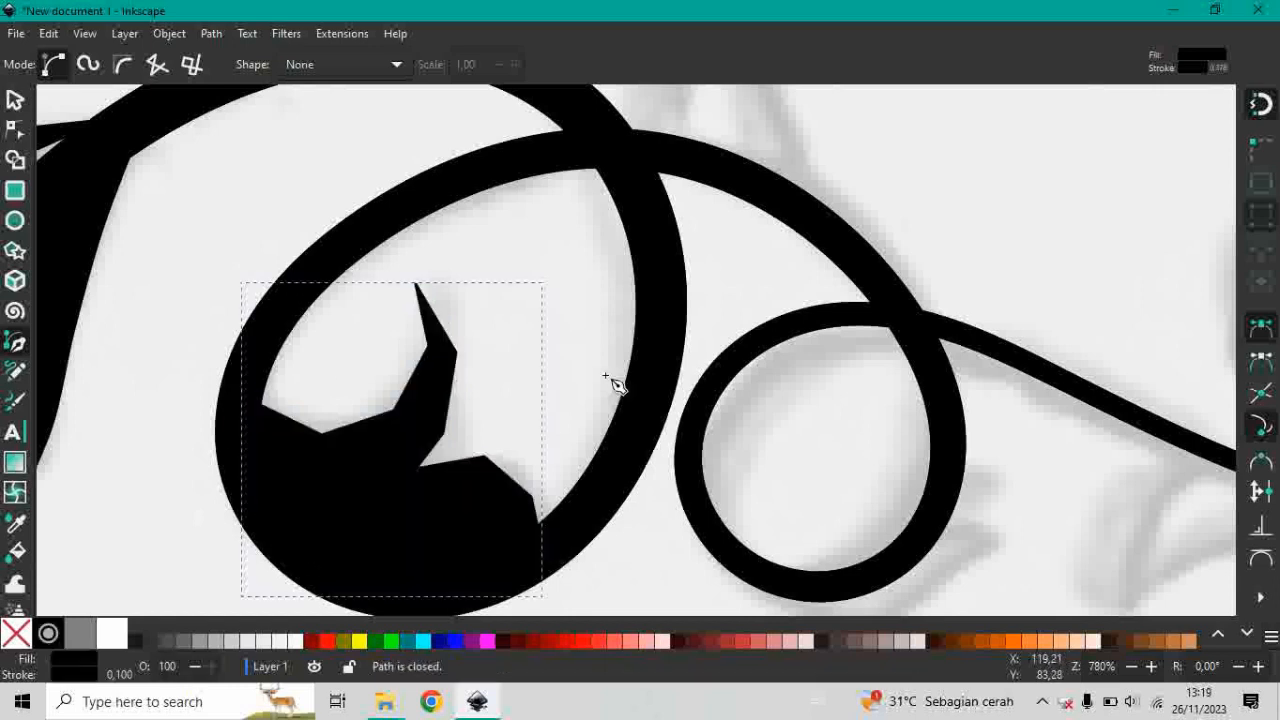
Trace the pointed leaf on top of the second arch with straight pen segments and close it inside the stem.
{"action": "scroll", "coordinate": [608, 374], "scroll_direction": "up", "scroll_amount": 5}
{"action": "left_click", "coordinate": [693, 383]}
{"action": "left_click", "coordinate": [670, 325]}
{"action": "left_click", "coordinate": [710, 240]}
{"action": "left_click", "coordinate": [783, 187]}
{"action": "left_click", "coordinate": [766, 268]}
{"action": "left_click", "coordinate": [860, 465]}
{"action": "left_click", "coordinate": [693, 383]}
Trace the leaf beneath the small loop with straight pen segments, closing the outline inside the loop's lower band.
{"action": "scroll", "coordinate": [529, 437], "scroll_direction": "down", "scroll_amount": 10}
{"action": "scroll", "coordinate": [529, 437], "scroll_direction": "right", "scroll_amount": 13}
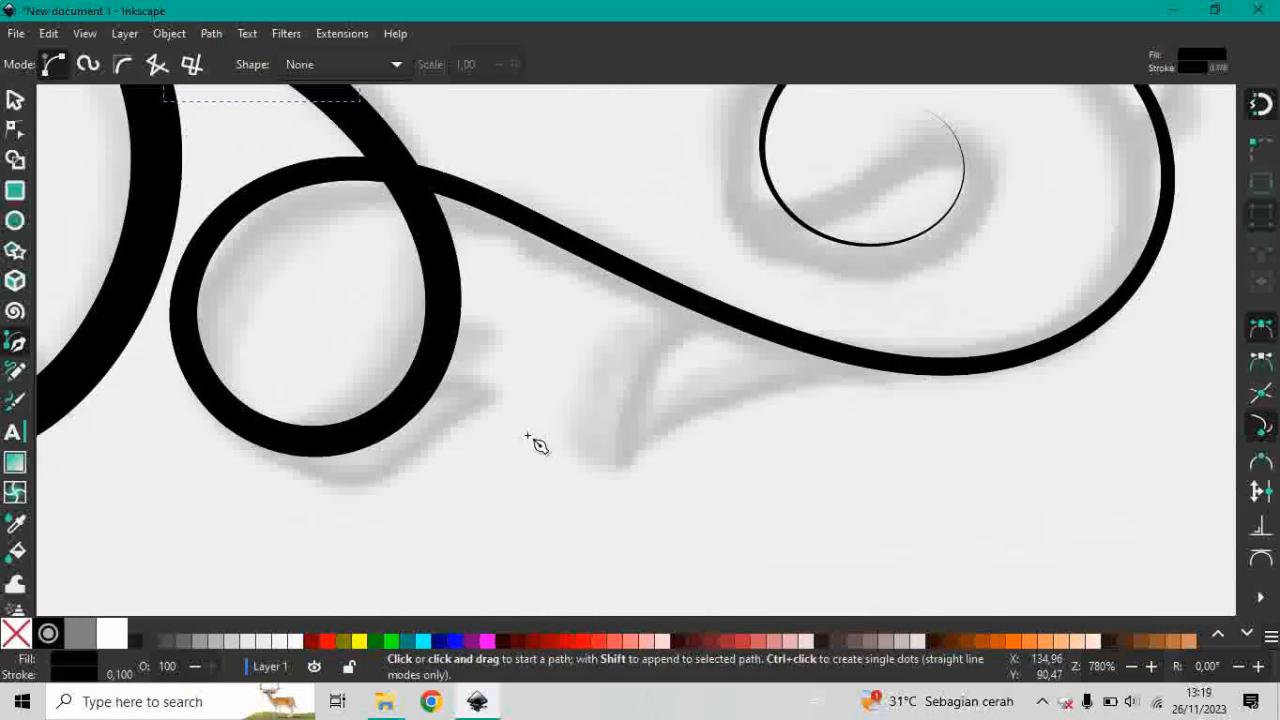
{"action": "left_click", "coordinate": [294, 445]}
{"action": "left_click", "coordinate": [327, 484]}
{"action": "left_click", "coordinate": [397, 477]}
{"action": "left_click", "coordinate": [522, 393]}
{"action": "left_click", "coordinate": [464, 378]}
{"action": "left_click", "coordinate": [288, 447]}
Trace the leaf hanging below the wavy stem between the small loop and the spiral with straight pen segments.
{"action": "left_click", "coordinate": [703, 306]}
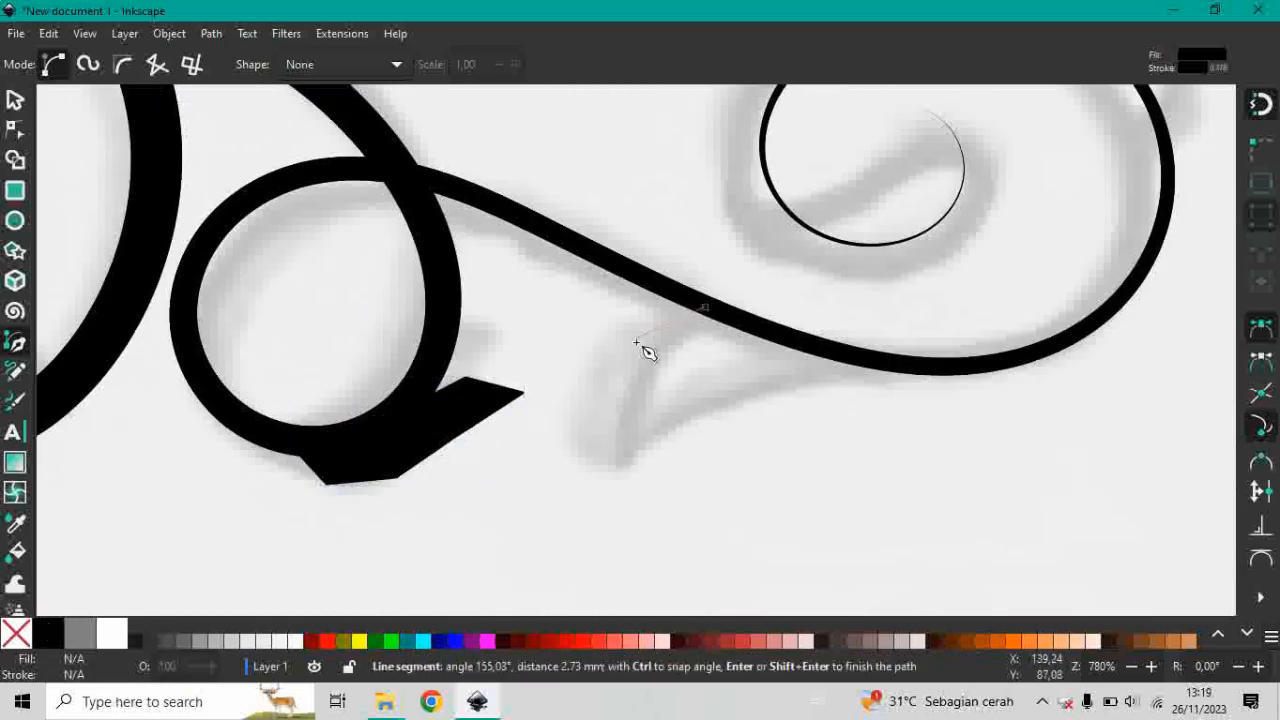
{"action": "left_click", "coordinate": [638, 345]}
{"action": "left_click", "coordinate": [600, 396]}
{"action": "left_click", "coordinate": [581, 454]}
{"action": "left_click", "coordinate": [667, 411]}
{"action": "left_click", "coordinate": [790, 378]}
{"action": "left_click", "coordinate": [912, 369]}
Trace the two-lobed leaf on the spiral's outer edge as a closed pen shape, about 9 mm wide and 12 mm high, following the stem back.
{"action": "scroll", "coordinate": [1000, 357], "scroll_direction": "up", "scroll_amount": 8}
{"action": "scroll", "coordinate": [1000, 357], "scroll_direction": "right", "scroll_amount": 8}
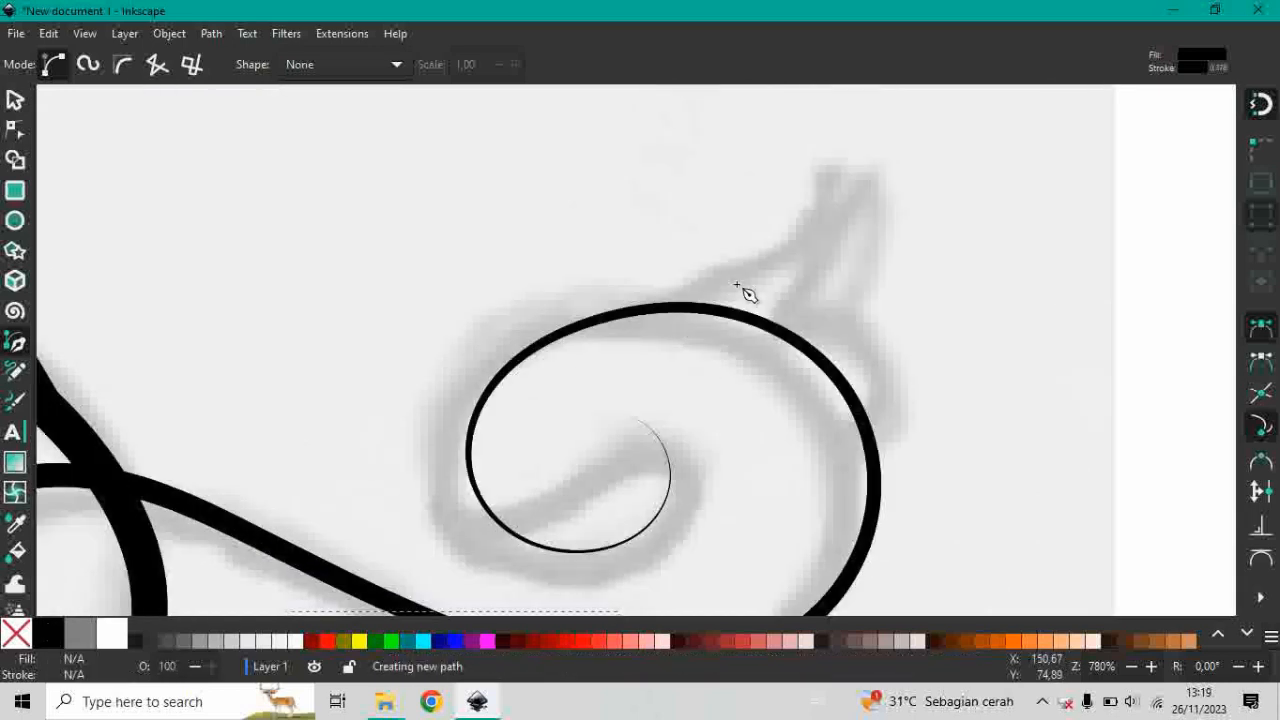
{"action": "left_click", "coordinate": [658, 308]}
{"action": "left_click", "coordinate": [803, 237]}
{"action": "left_click", "coordinate": [840, 152]}
{"action": "left_click", "coordinate": [871, 213]}
{"action": "left_click", "coordinate": [851, 320]}
{"action": "left_click", "coordinate": [898, 366]}
{"action": "left_click", "coordinate": [908, 430]}
{"action": "left_click", "coordinate": [881, 475]}
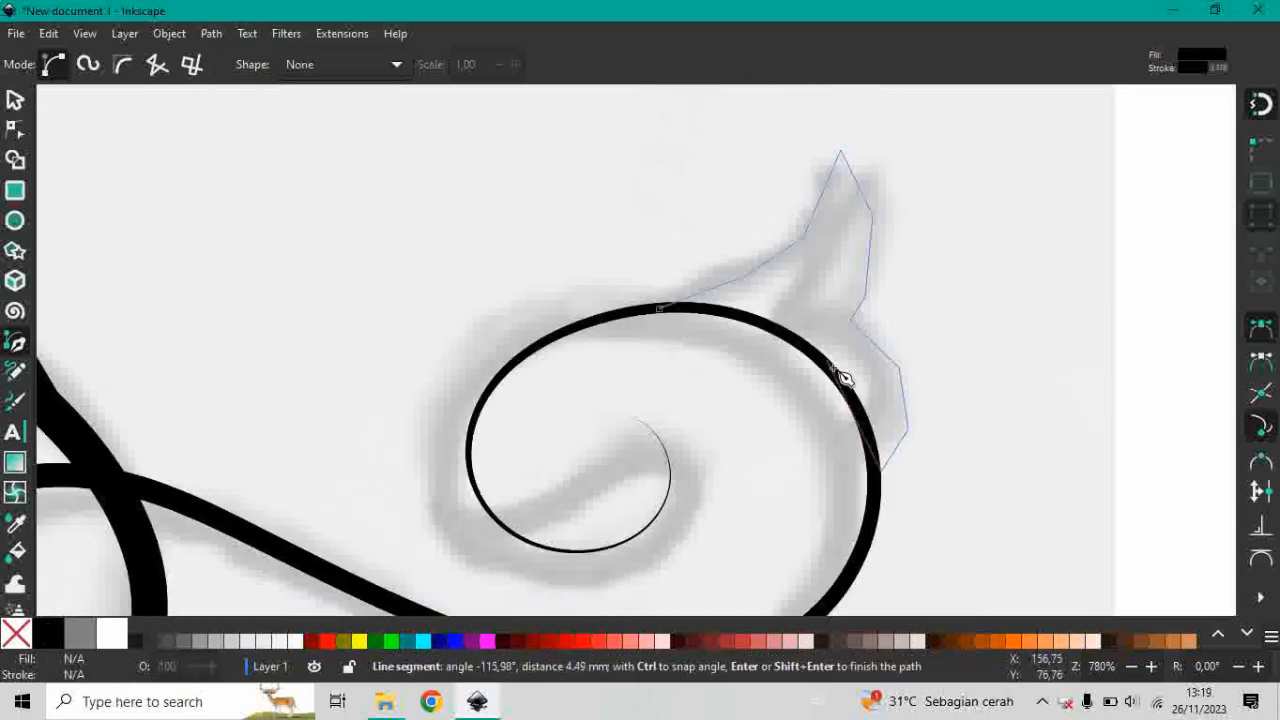
{"action": "left_click", "coordinate": [851, 392]}
{"action": "left_click", "coordinate": [787, 333]}
{"action": "left_click", "coordinate": [728, 314]}
{"action": "left_click", "coordinate": [658, 308]}
Smooth the nodes of the pointed leaf at the ornament's far left end so its outline becomes curved.
{"action": "scroll", "coordinate": [990, 399], "scroll_direction": "down", "scroll_amount": 4}
{"action": "scroll", "coordinate": [568, 396], "scroll_direction": "up", "scroll_amount": 3}
{"action": "left_click", "coordinate": [15, 100]}
{"action": "left_click", "coordinate": [354, 306]}
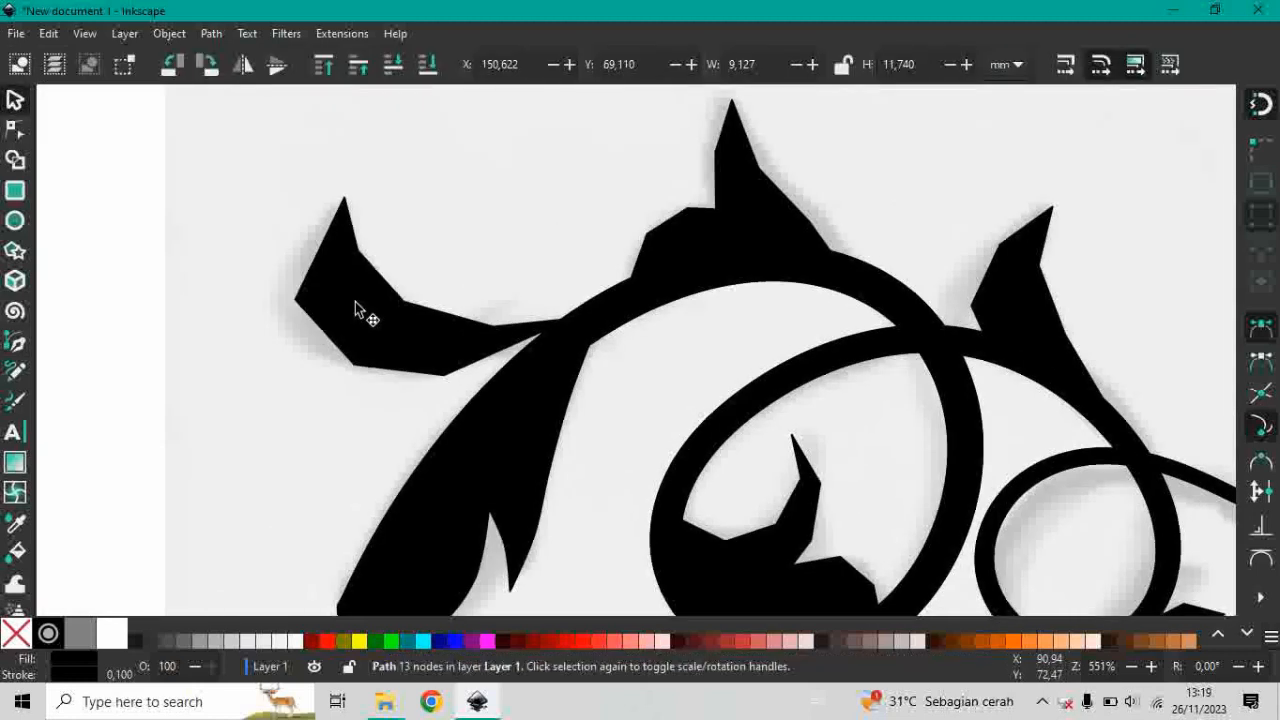
{"action": "left_click", "coordinate": [15, 130]}
{"action": "left_click_drag", "start_coordinate": [557, 229], "coordinate": [246, 443]}
{"action": "left_click", "coordinate": [344, 65]}
Smooth the side nodes of the leaf on top of the first arch, keeping its tip and notch sharp.
{"action": "left_click", "coordinate": [820, 237]}
{"action": "left_click_drag", "start_coordinate": [700, 160], "coordinate": [840, 240]}
{"action": "left_click", "coordinate": [921, 204], "text": "shift"}
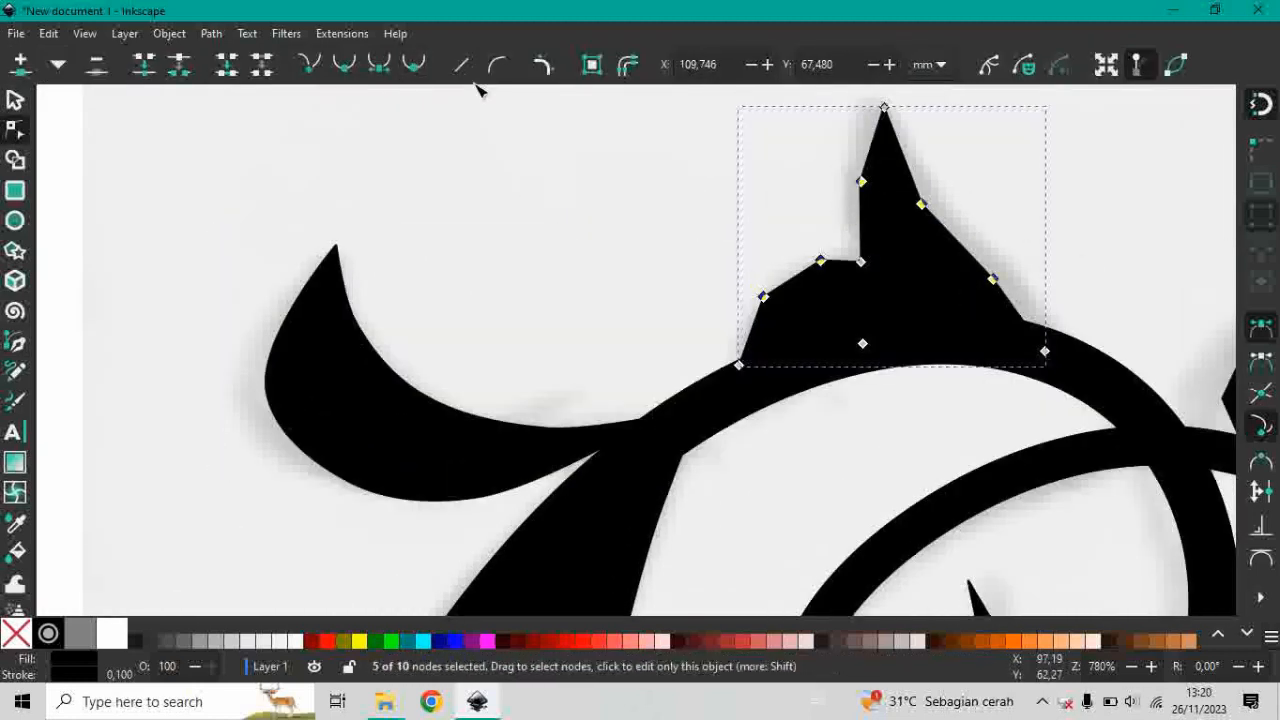
{"action": "left_click", "coordinate": [344, 65]}
Auto-smooth the upper outline nodes of the two-lobed leaf inside the large loop, leaving the tip and notch as corners.
{"action": "left_click", "coordinate": [15, 100]}
{"action": "scroll", "coordinate": [245, 203], "scroll_direction": "down", "scroll_amount": 2}
{"action": "scroll", "coordinate": [579, 541], "scroll_direction": "up", "scroll_amount": 3}
{"action": "left_click", "coordinate": [15, 130]}
{"action": "left_click_drag", "start_coordinate": [508, 183], "coordinate": [876, 492]}
{"action": "left_click", "coordinate": [413, 65]}
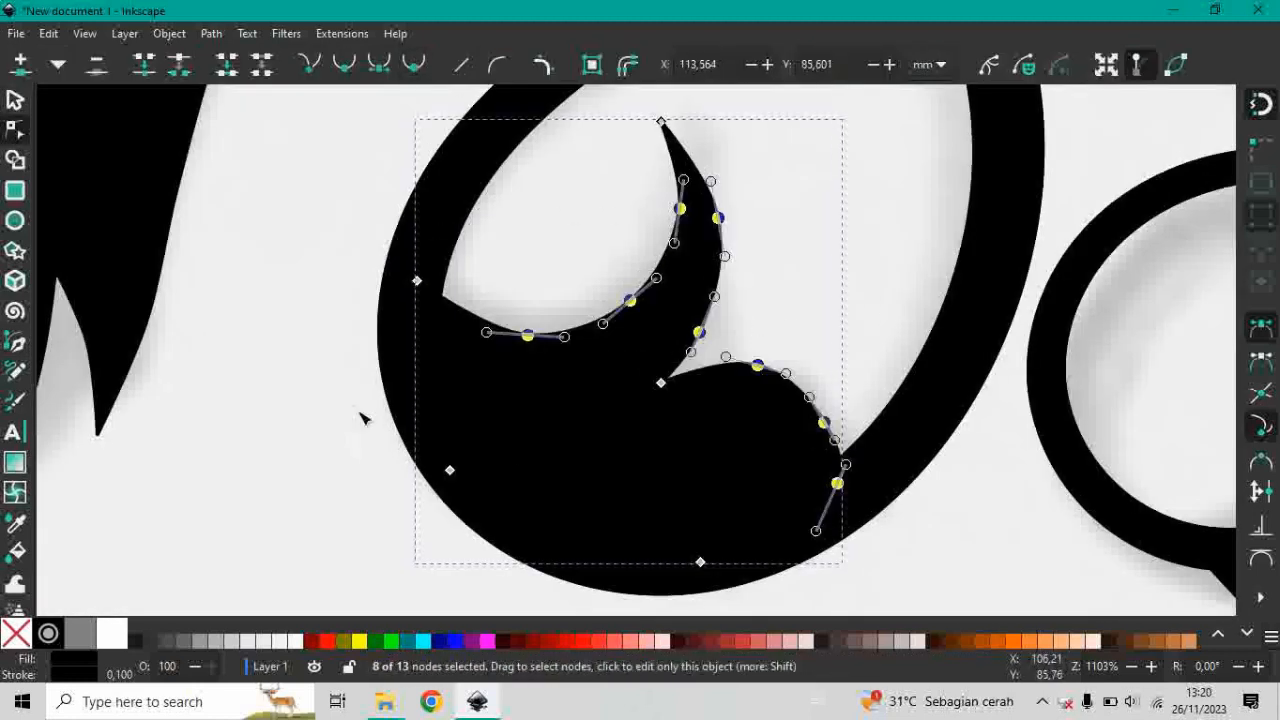
Auto-smooth the outline nodes of the leaf beneath the small loop, keeping its tip pointed.
{"action": "scroll", "coordinate": [363, 420], "scroll_direction": "down", "scroll_amount": 3}
{"action": "scroll", "coordinate": [738, 486], "scroll_direction": "up", "scroll_amount": 3}
{"action": "left_click", "coordinate": [757, 389]}
{"action": "left_click_drag", "start_coordinate": [785, 410], "coordinate": [535, 512]}
{"action": "left_click", "coordinate": [414, 70]}
Auto-smooth the side nodes of the leaf below the wavy stem, keeping its pointed tip as a corner.
{"action": "left_click_drag", "start_coordinate": [779, 476], "coordinate": [527, 292]}
{"action": "left_click_drag", "start_coordinate": [904, 414], "coordinate": [740, 325]}
{"action": "left_click", "coordinate": [413, 65]}
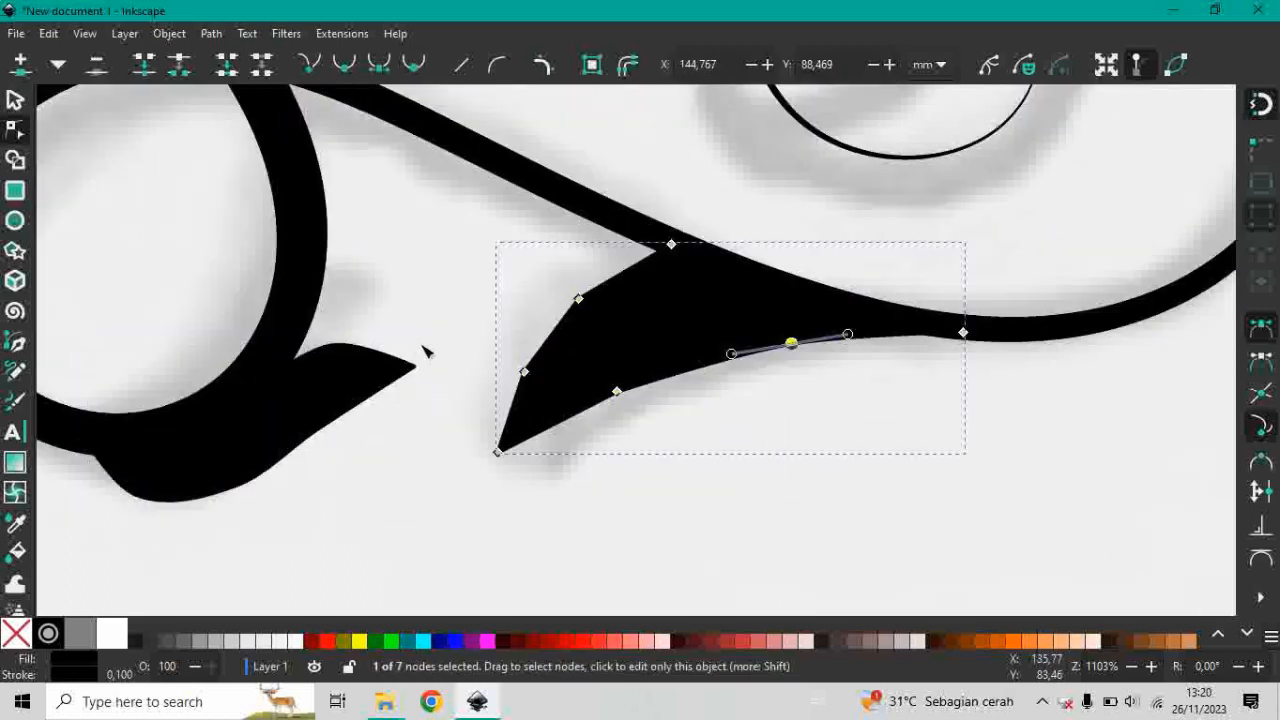
{"action": "left_click_drag", "start_coordinate": [692, 444], "coordinate": [515, 282]}
{"action": "left_click", "coordinate": [413, 65]}
Auto-smooth the six outer side nodes of the two-lobed leaf on the spiral, leaving the tip and notch sharp.
{"action": "scroll", "coordinate": [492, 480], "scroll_direction": "down", "scroll_amount": 4}
{"action": "scroll", "coordinate": [654, 303], "scroll_direction": "up", "scroll_amount": 5}
{"action": "left_click", "coordinate": [654, 303]}
{"action": "left_click_drag", "start_coordinate": [412, 204], "coordinate": [762, 425]}
{"action": "left_click", "coordinate": [413, 65]}
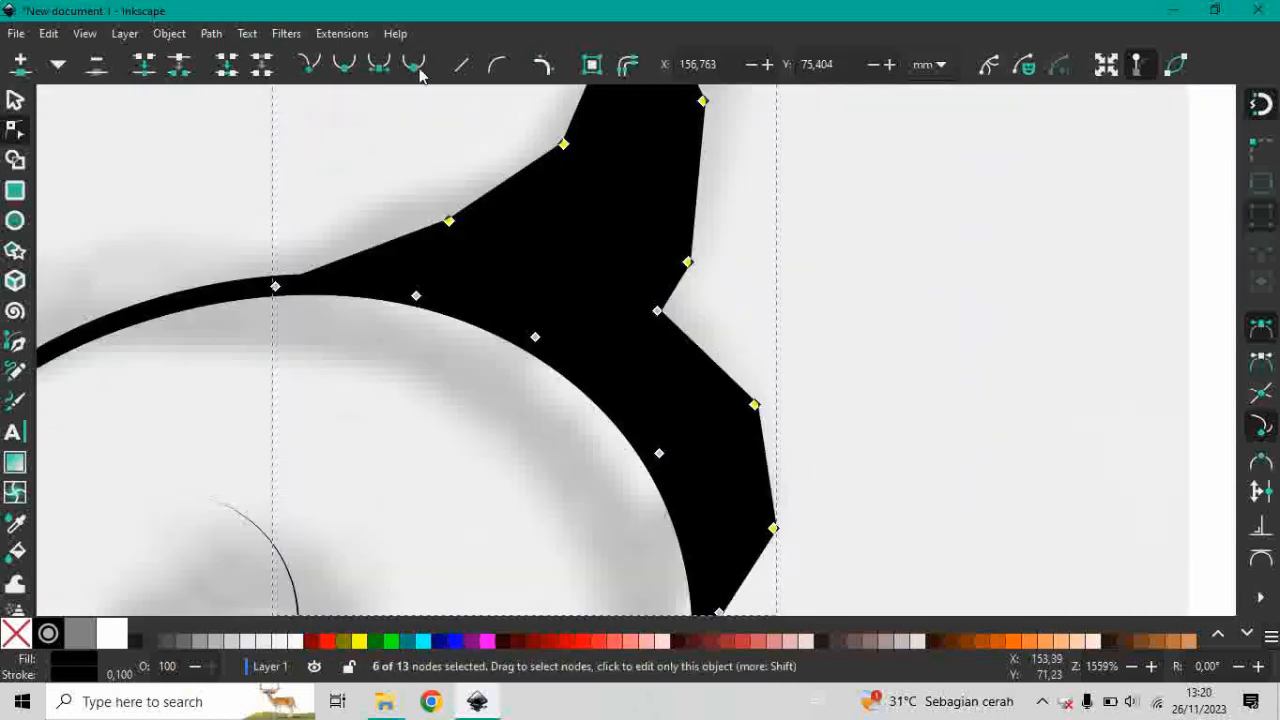
Auto-smooth the four side nodes of the leaf on the second arch, keeping its tip sharp, and deselect everything.
{"action": "scroll", "coordinate": [871, 443], "scroll_direction": "down", "scroll_amount": 4}
{"action": "scroll", "coordinate": [400, 395], "scroll_direction": "up", "scroll_amount": 3}
{"action": "left_click", "coordinate": [397, 390]}
{"action": "scroll", "coordinate": [392, 405], "scroll_direction": "up", "scroll_amount": 1}
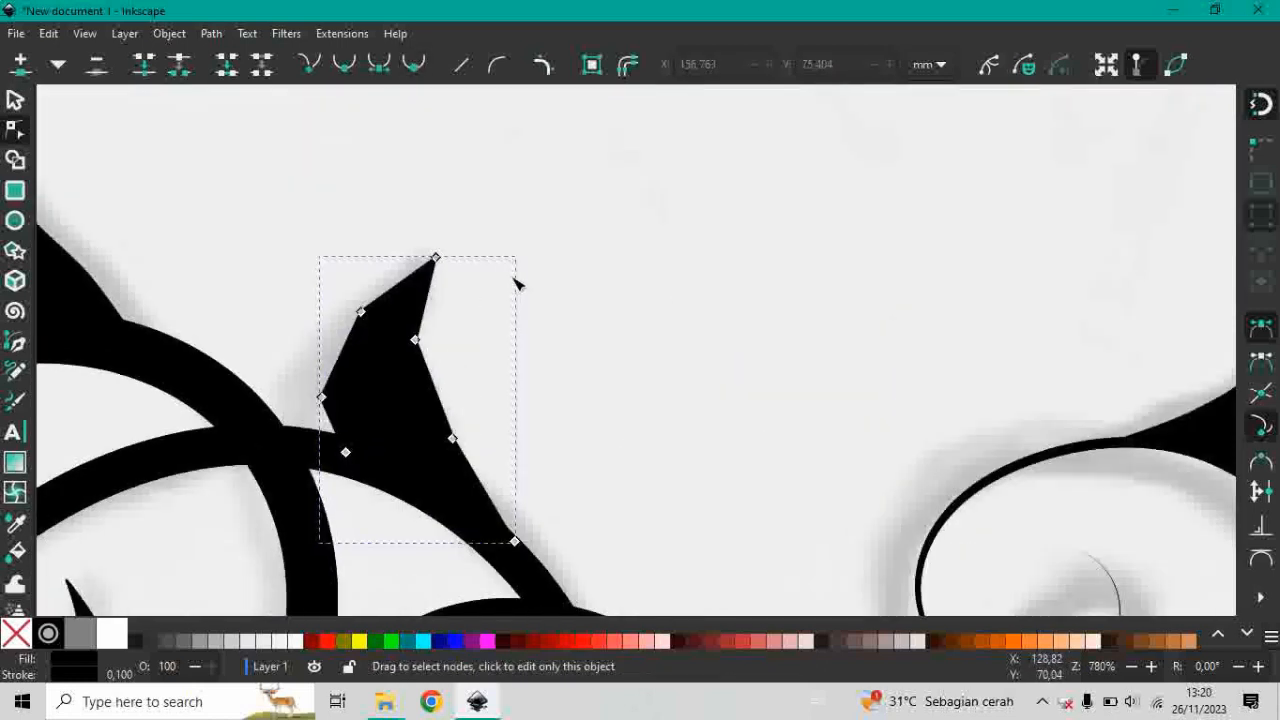
{"action": "left_click_drag", "start_coordinate": [522, 267], "coordinate": [283, 408]}
{"action": "left_click_drag", "start_coordinate": [538, 392], "coordinate": [412, 470]}
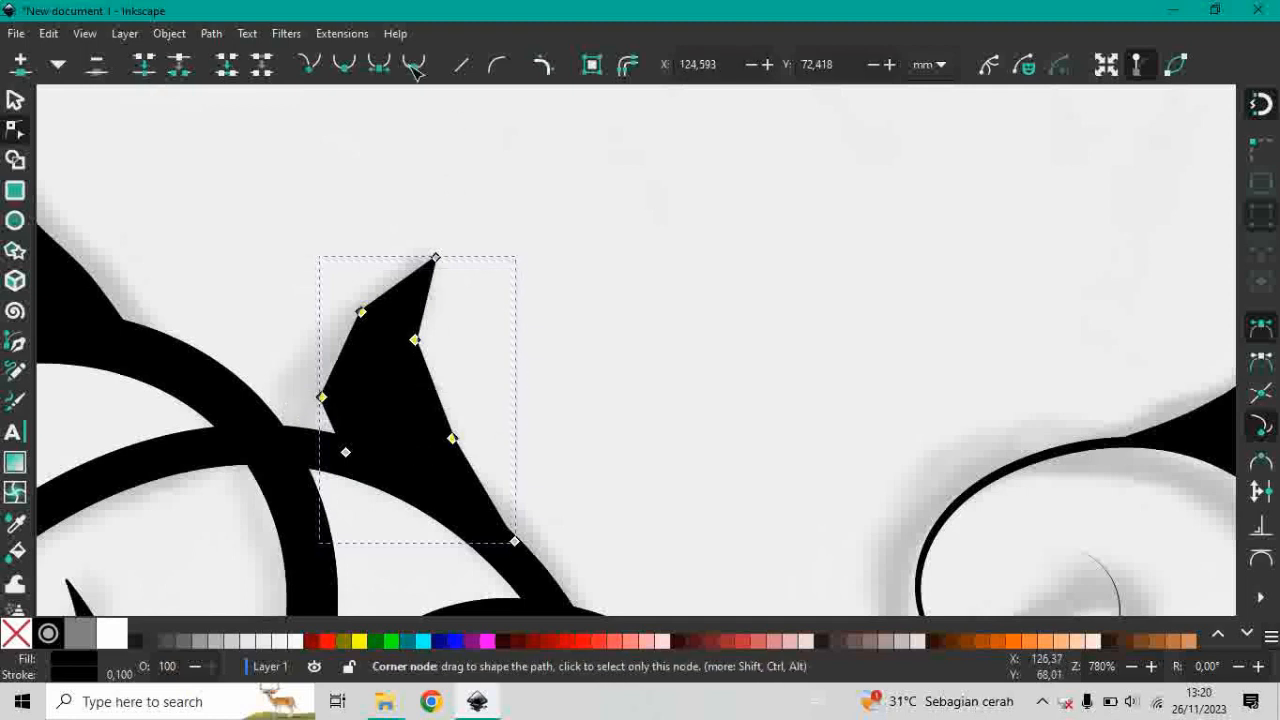
{"action": "left_click", "coordinate": [405, 66]}
{"action": "left_click", "coordinate": [14, 101]}
{"action": "scroll", "coordinate": [934, 320], "scroll_direction": "down", "scroll_amount": 5}
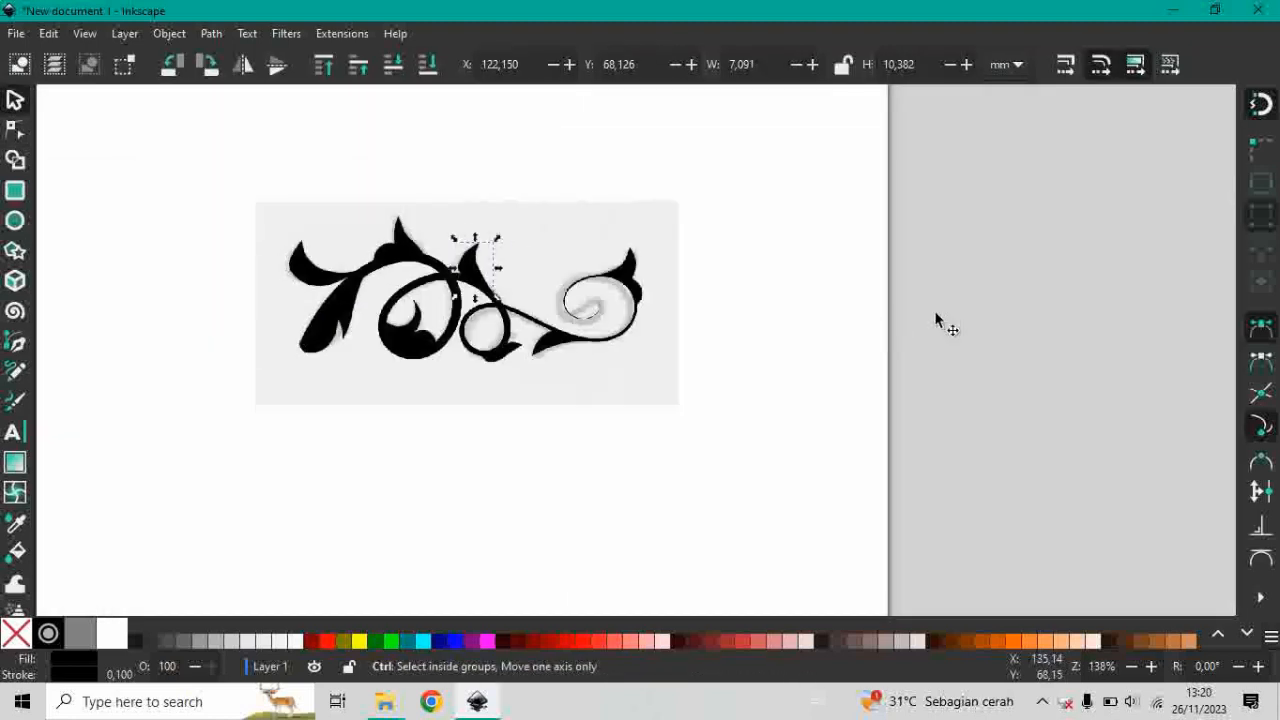
{"action": "left_click", "coordinate": [857, 314]}
Draw a perfect circle about 6.6 mm in diameter over the thin inner end of the spiral.
{"action": "scroll", "coordinate": [495, 289], "scroll_direction": "up", "scroll_amount": 3}
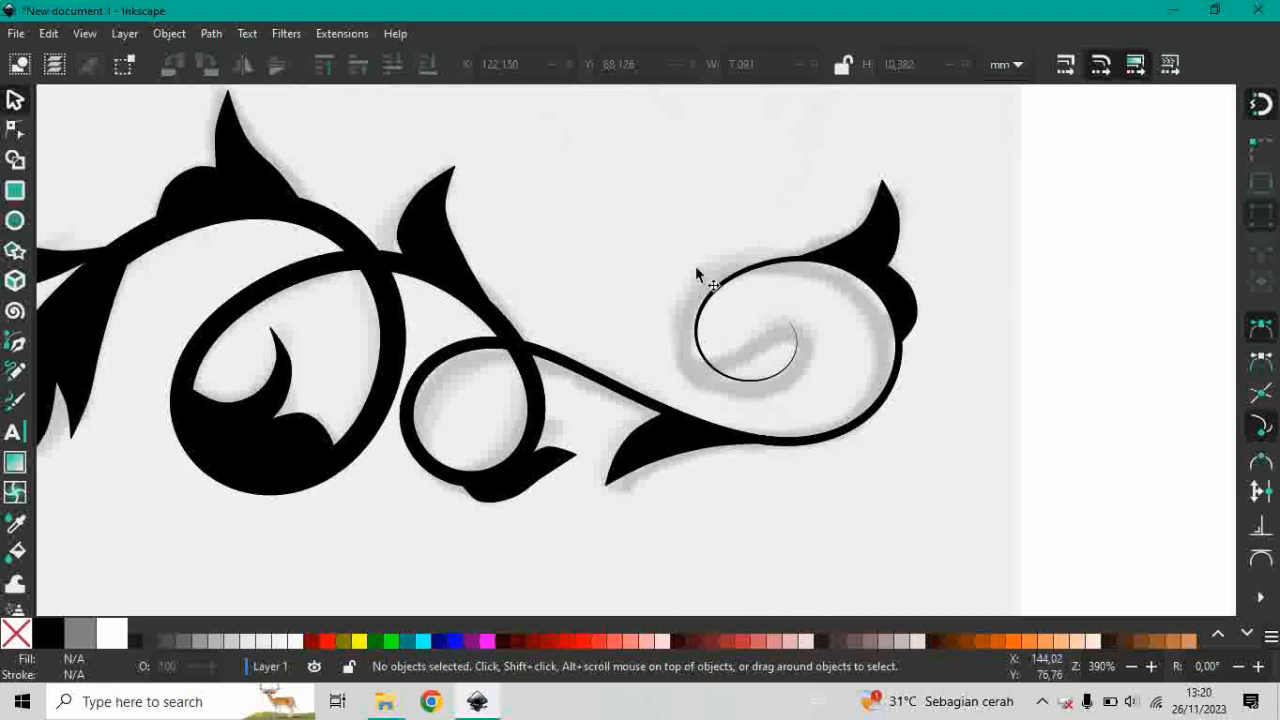
{"action": "scroll", "coordinate": [700, 277], "scroll_direction": "up", "scroll_amount": 2}
{"action": "scroll", "coordinate": [683, 330], "scroll_direction": "up", "scroll_amount": 1}
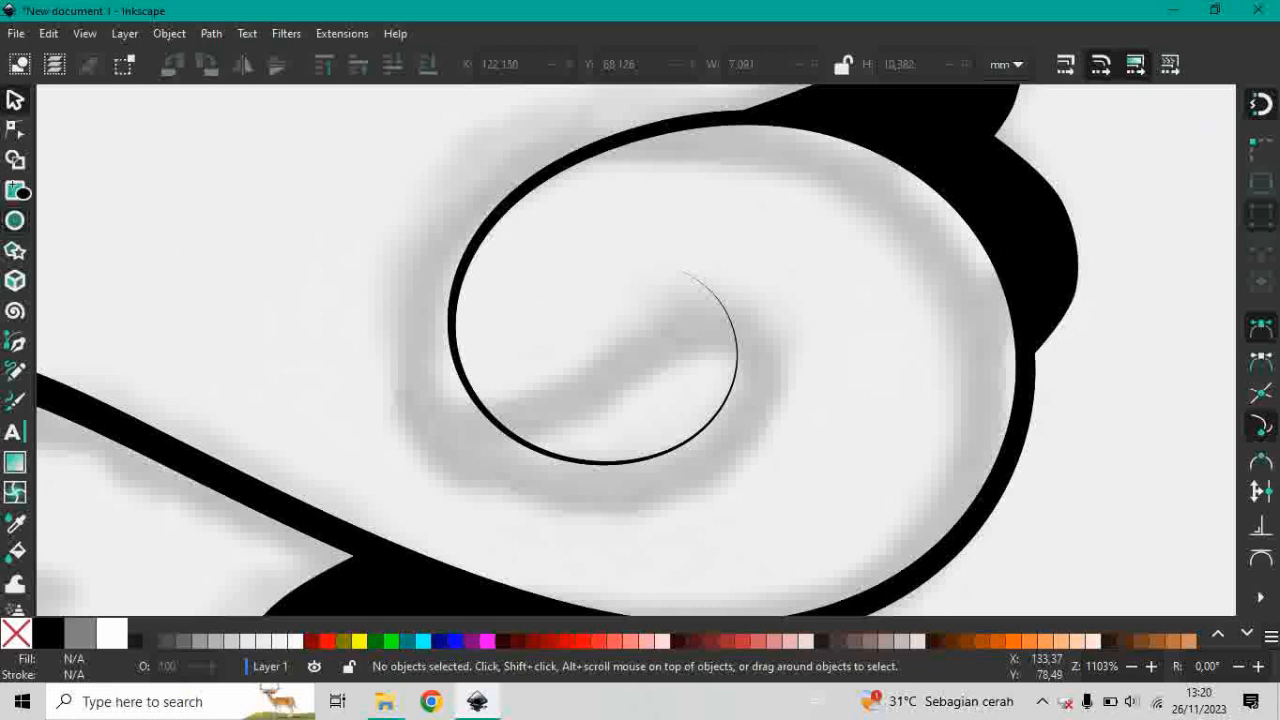
{"action": "left_click", "coordinate": [17, 223]}
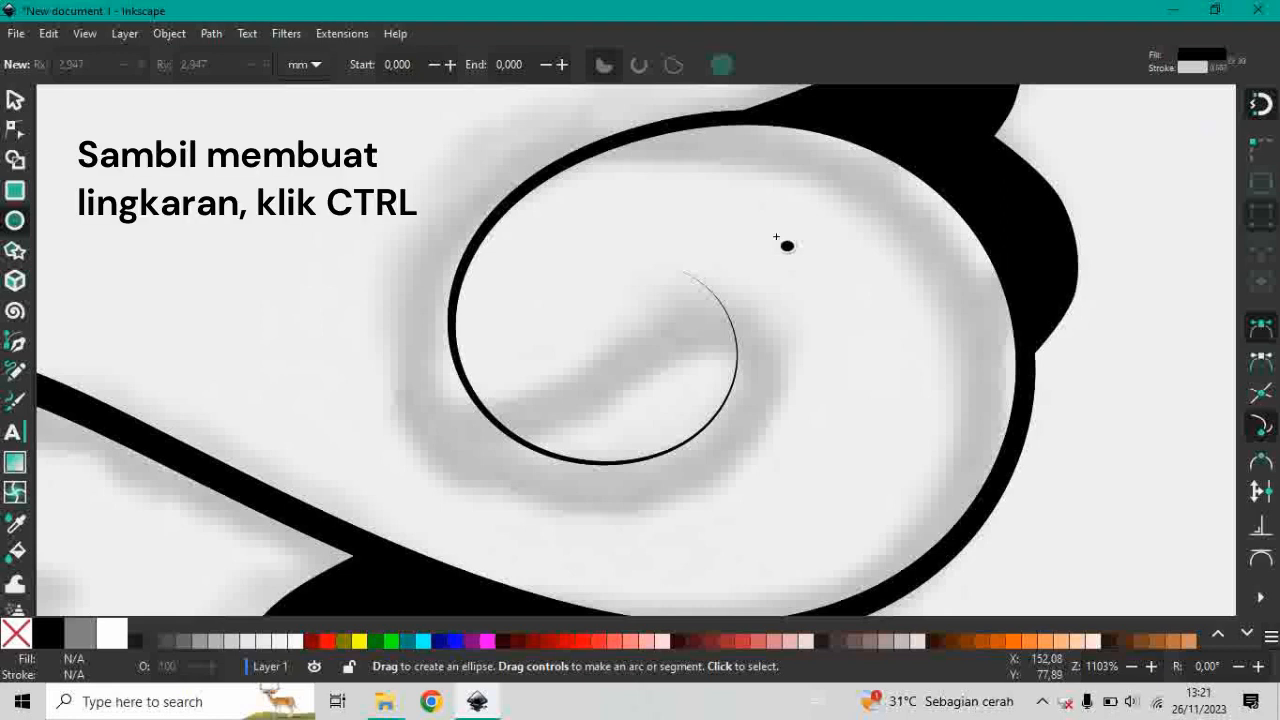
{"action": "key", "text": "ctrl"}
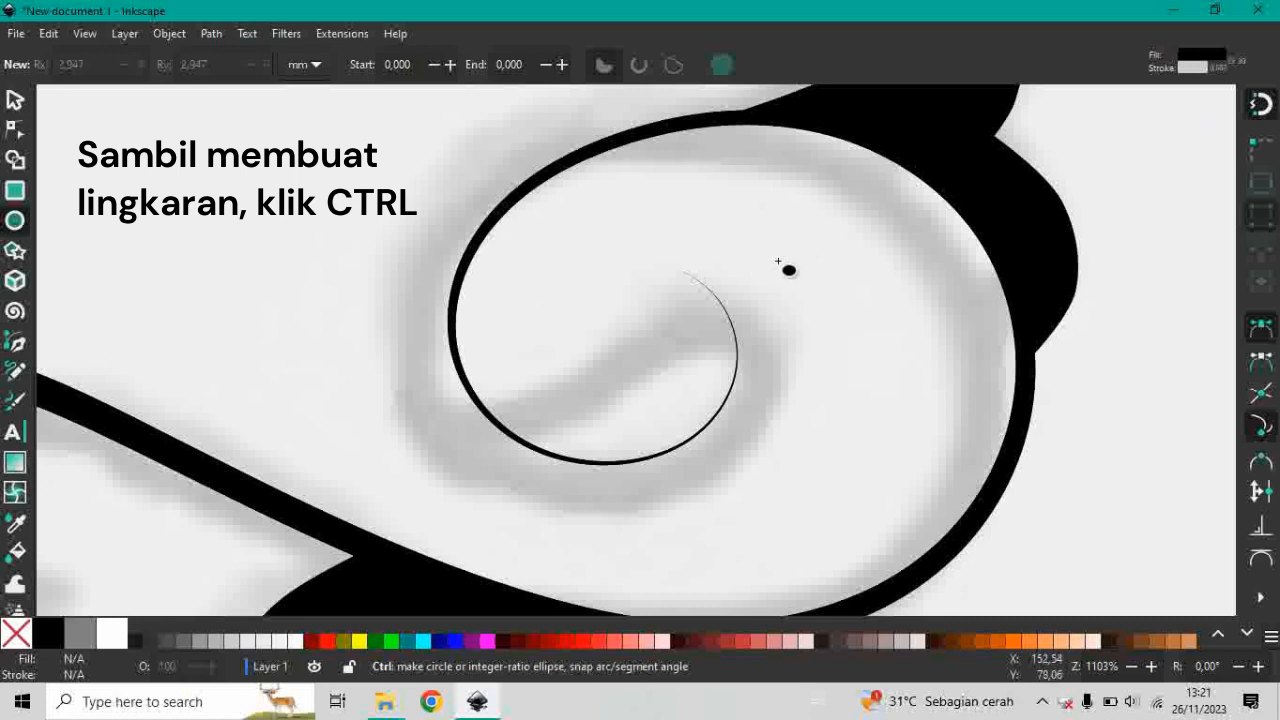
{"action": "left_click_drag", "start_coordinate": [782, 205], "coordinate": [520, 462]}
Set the circle's opacity to 100% and move it so its lower edge meets the spiral's thin line.
{"action": "left_click", "coordinate": [15, 100]}
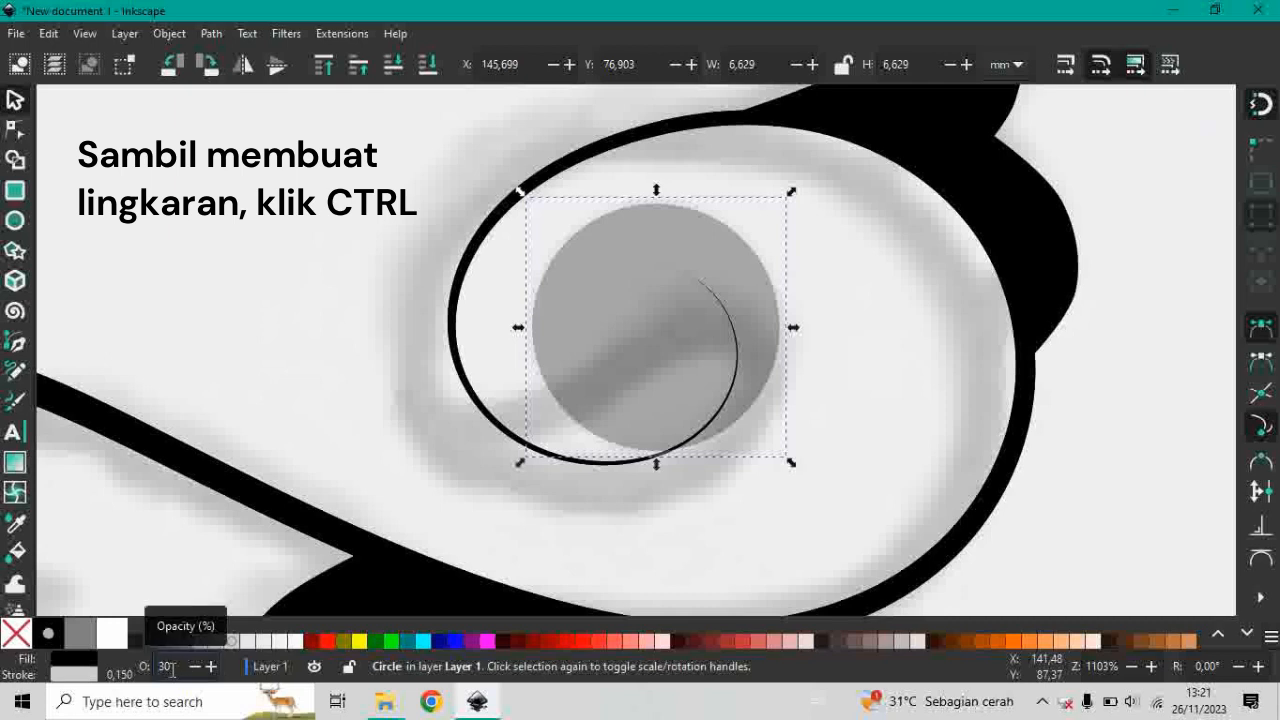
{"action": "type", "text": "100"}
{"action": "key", "text": "Return"}
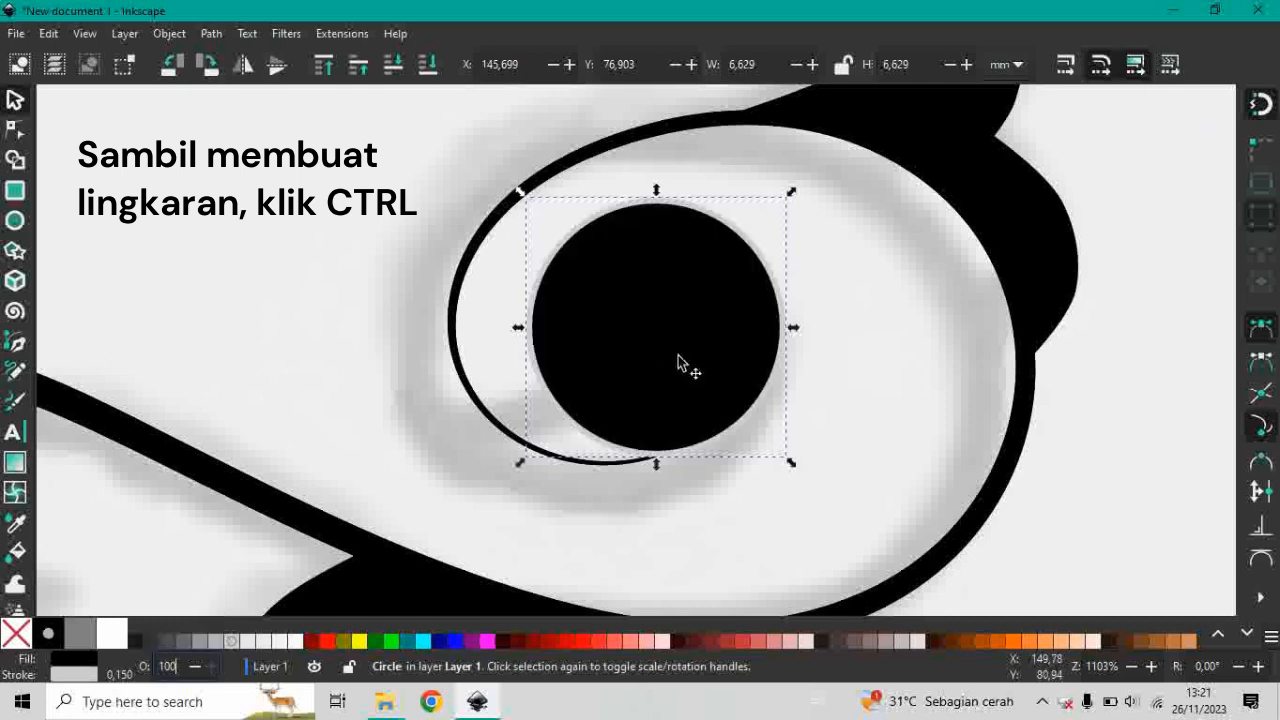
{"action": "left_click_drag", "start_coordinate": [678, 355], "coordinate": [642, 366]}
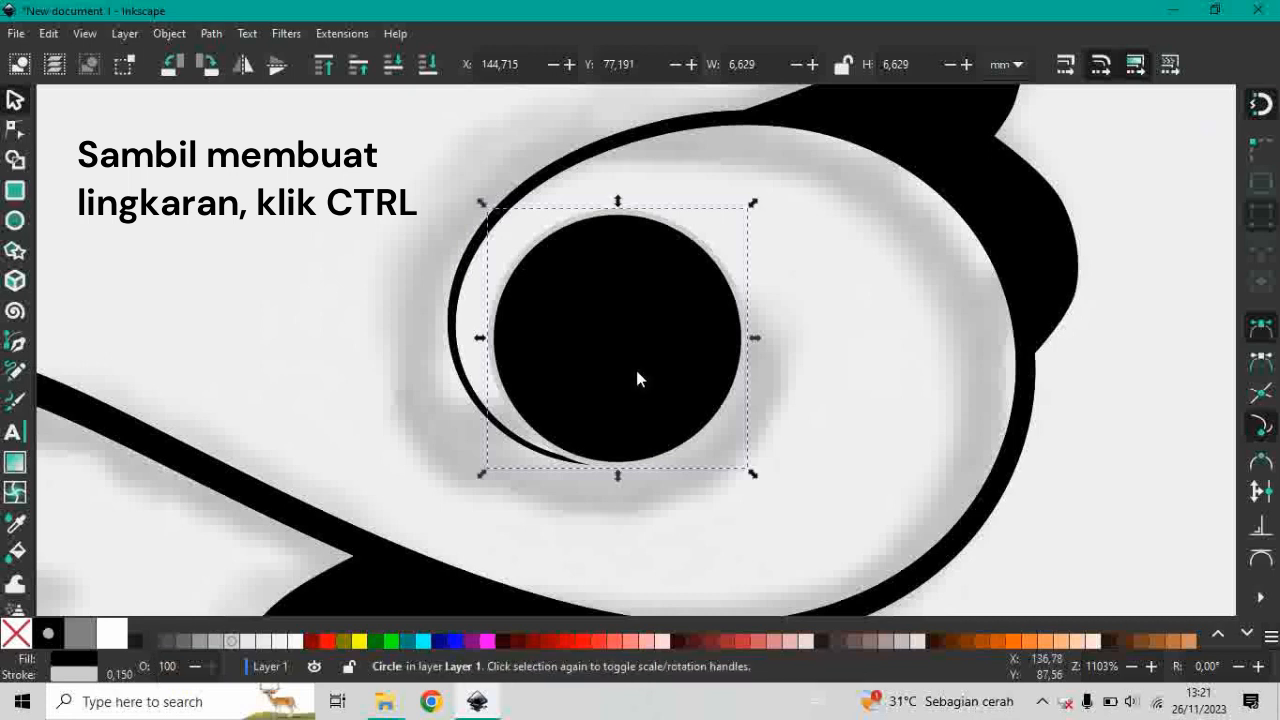
Remove the stroke paint from the black circle in the spiral.
{"action": "scroll", "coordinate": [642, 366], "scroll_direction": "down", "scroll_amount": 3}
{"action": "scroll", "coordinate": [608, 338], "scroll_direction": "up", "scroll_amount": 3}
{"action": "scroll", "coordinate": [608, 338], "scroll_direction": "right", "scroll_amount": 3}
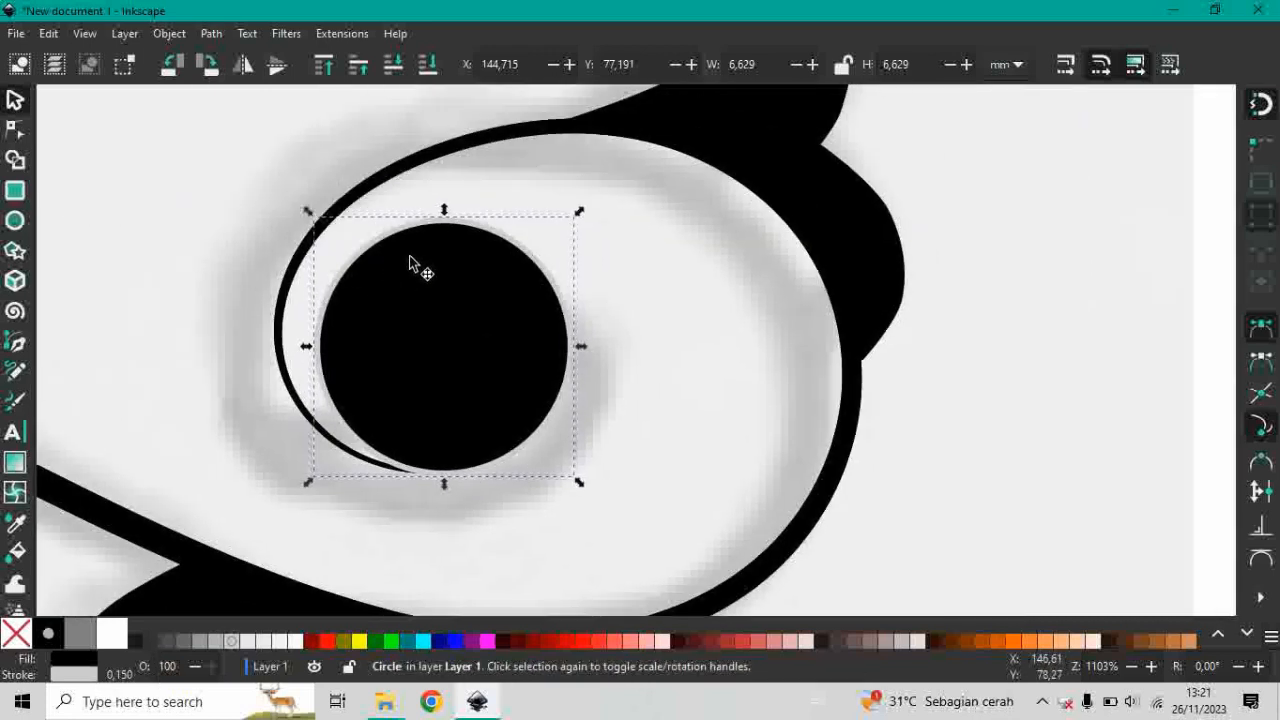
{"action": "scroll", "coordinate": [423, 229], "scroll_direction": "up", "scroll_amount": 5}
{"action": "scroll", "coordinate": [465, 228], "scroll_direction": "down", "scroll_amount": 5}
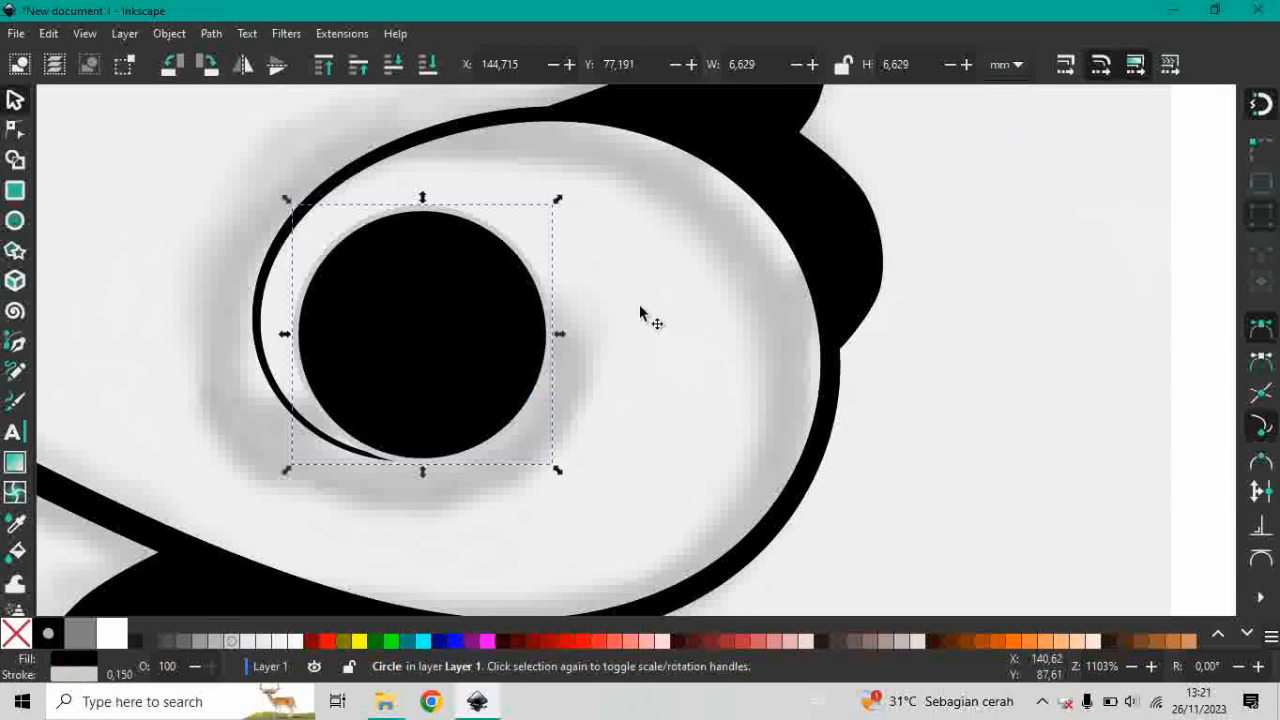
{"action": "key", "text": "ctrl+shift+f"}
{"action": "scroll", "coordinate": [632, 334], "scroll_direction": "up", "scroll_amount": 6}
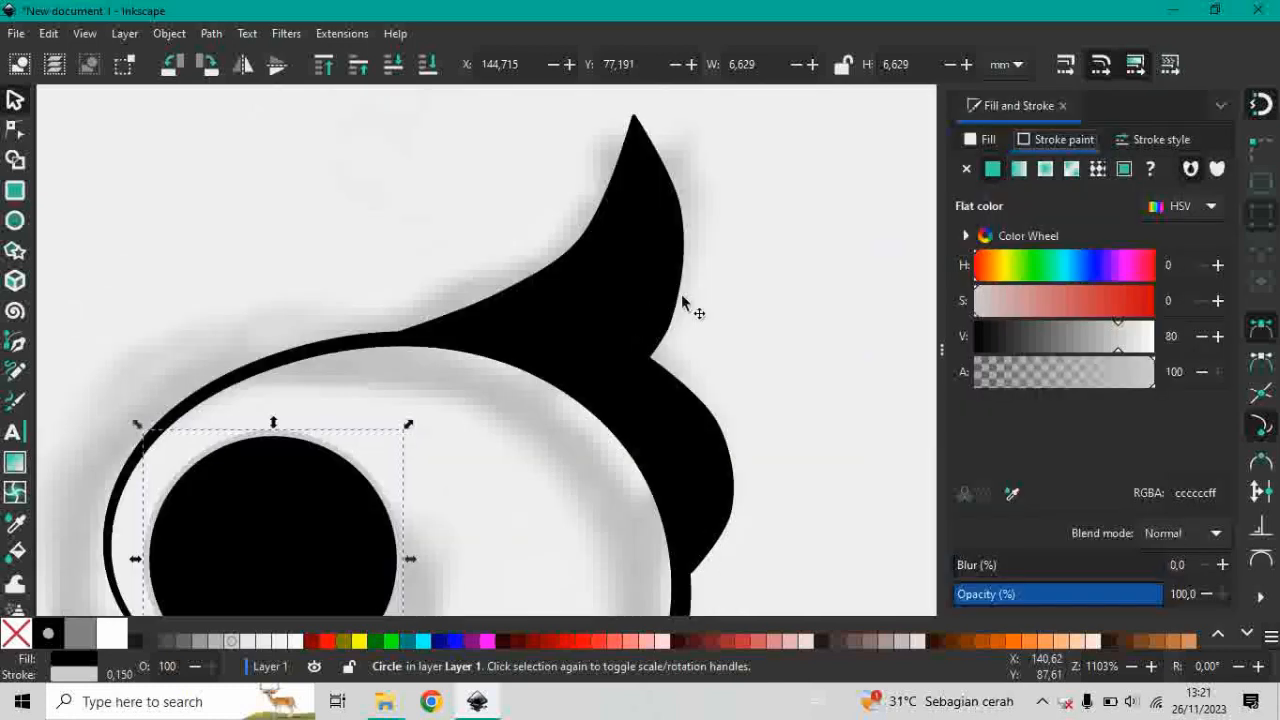
{"action": "scroll", "coordinate": [498, 330], "scroll_direction": "down", "scroll_amount": 5}
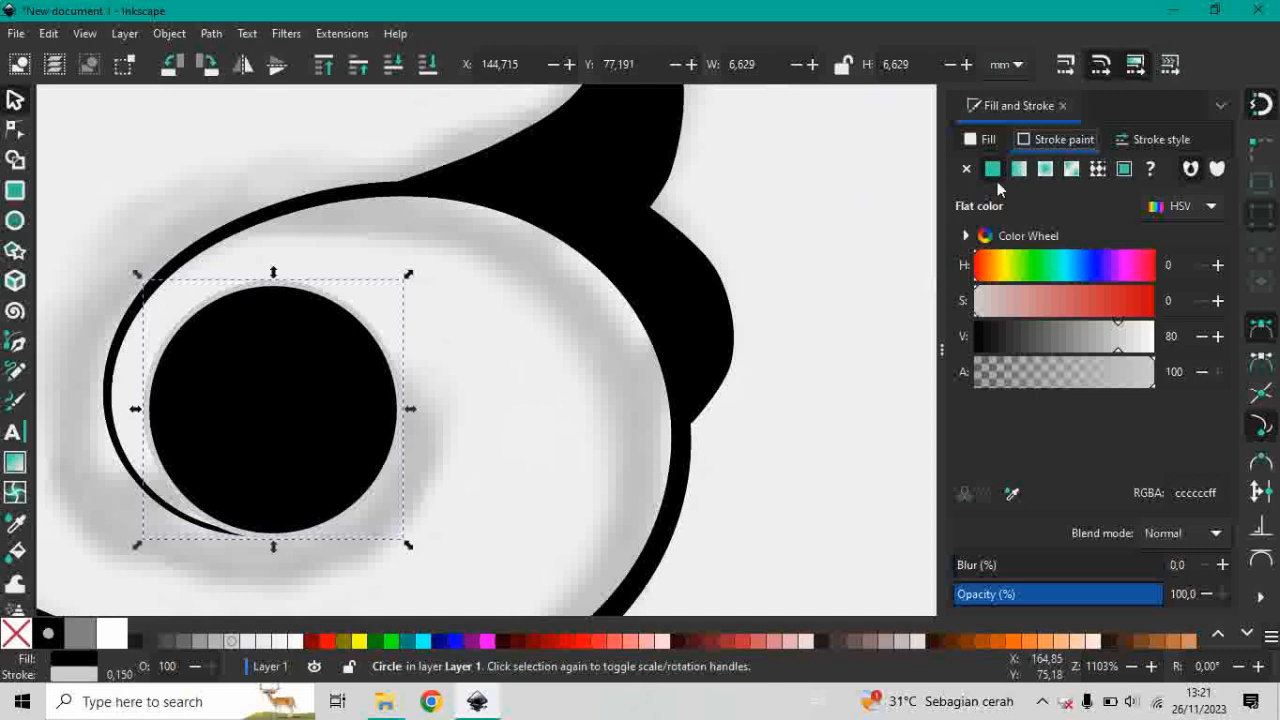
{"action": "left_click", "coordinate": [967, 169]}
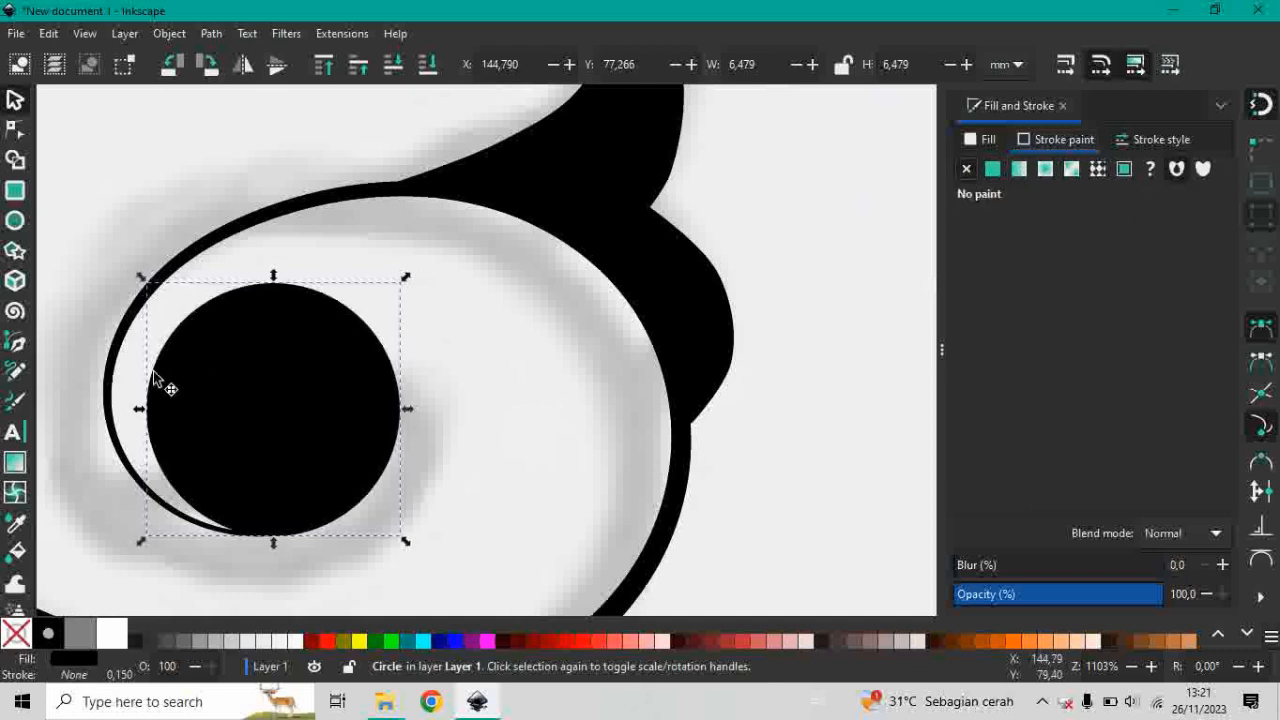
Make a duplicate of the black circle, offset it toward the spiral's inner left side and fill it with red (#FF0000).
{"action": "left_click_drag", "start_coordinate": [222, 372], "coordinate": [383, 329]}
{"action": "scroll", "coordinate": [389, 432], "scroll_direction": "up", "scroll_amount": 1}
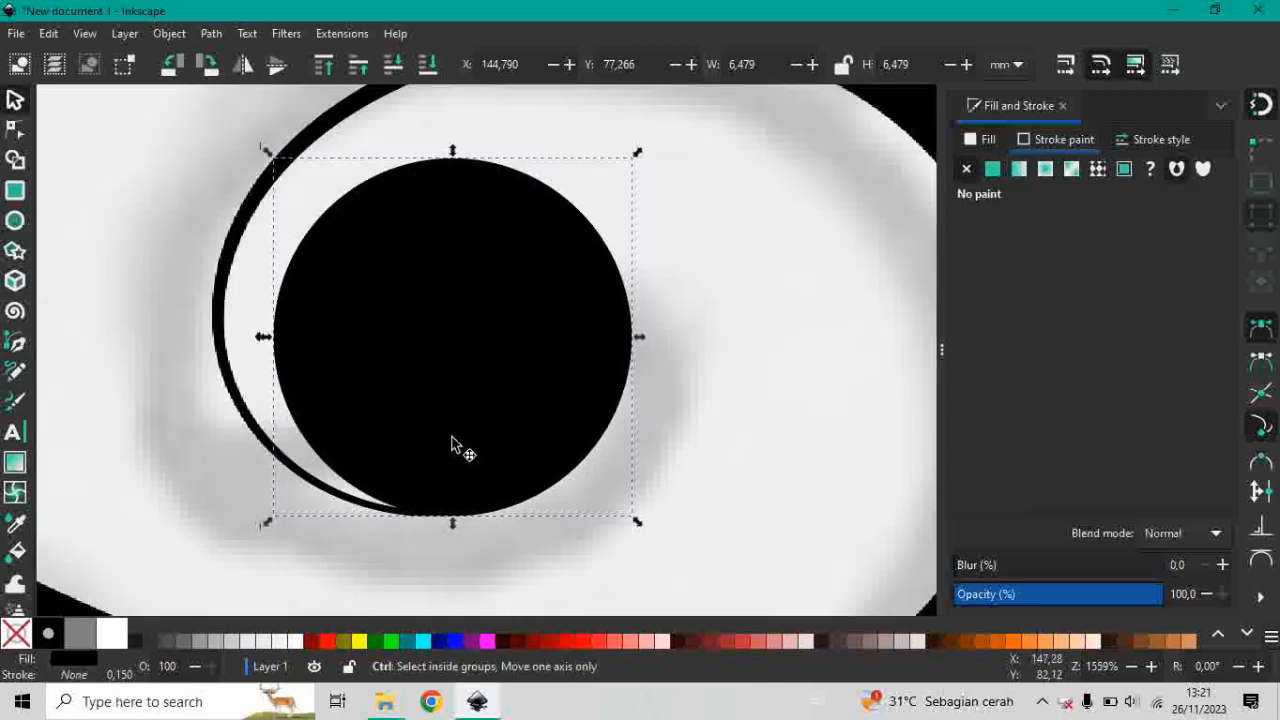
{"action": "right_click", "coordinate": [494, 327]}
{"action": "left_click", "coordinate": [547, 381]}
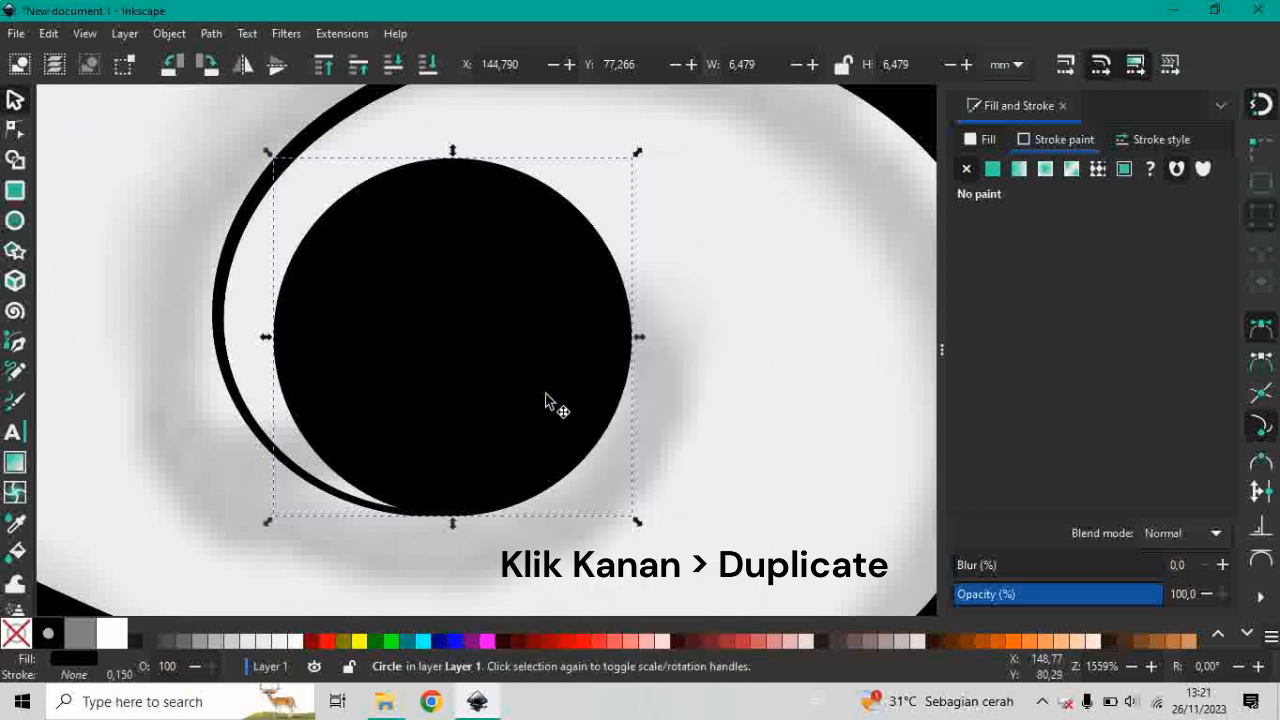
{"action": "left_click_drag", "start_coordinate": [518, 274], "coordinate": [461, 275]}
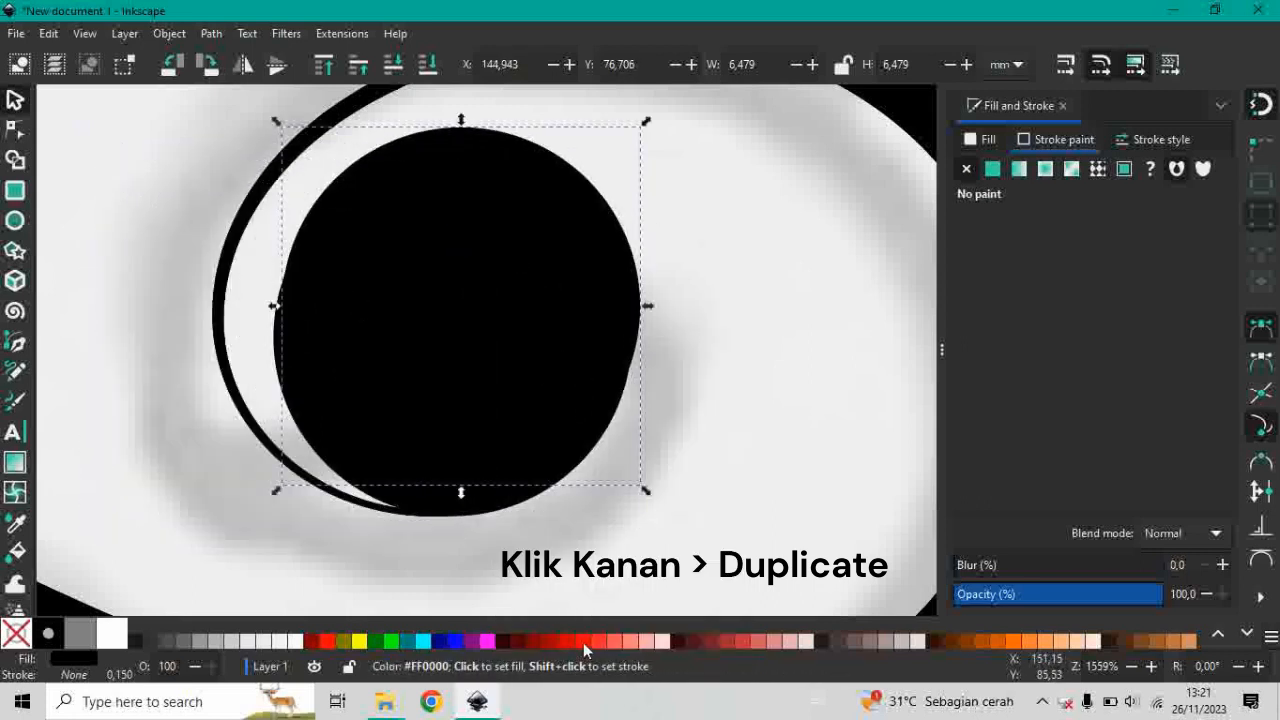
{"action": "left_click", "coordinate": [583, 642]}
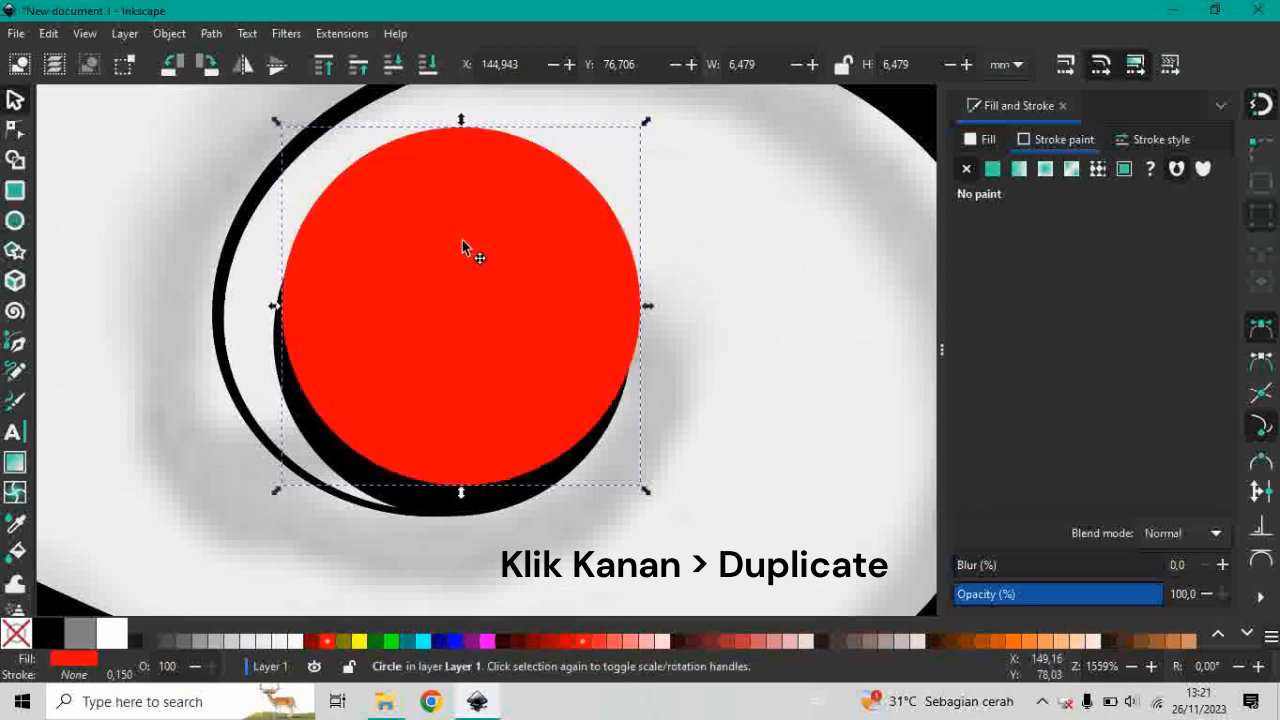
{"action": "left_click_drag", "start_coordinate": [466, 246], "coordinate": [406, 278]}
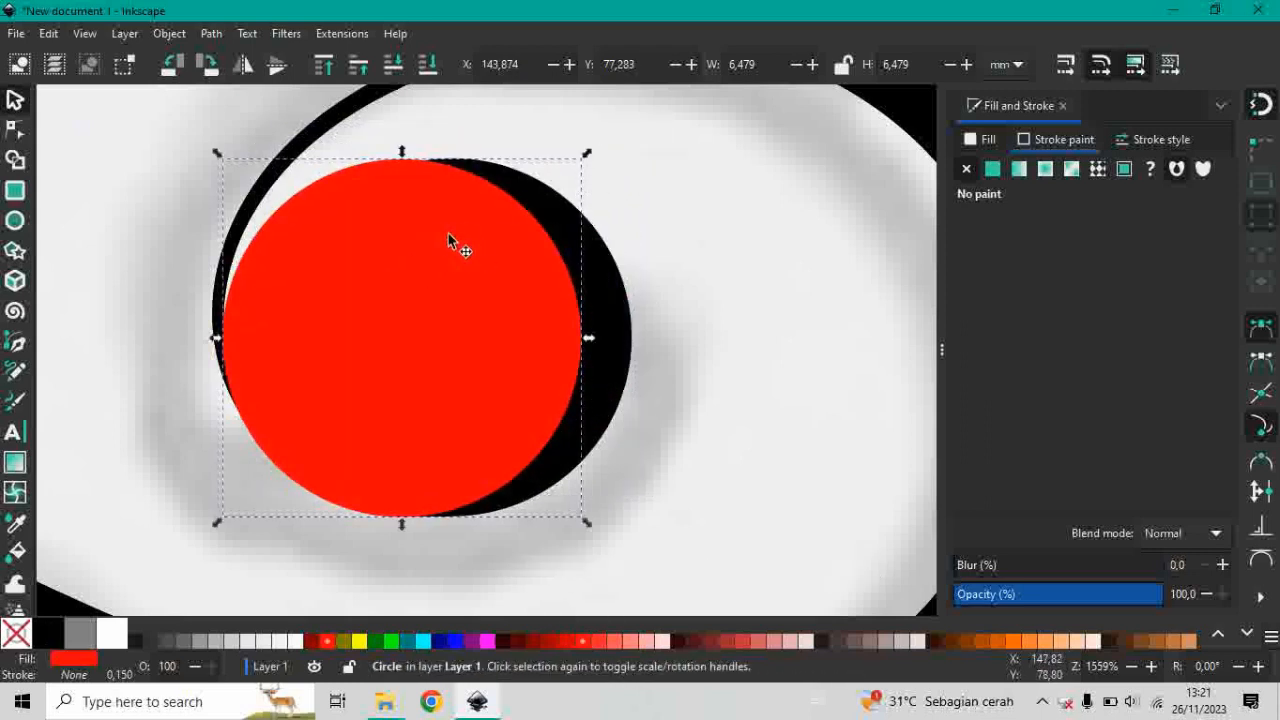
Scale the red circle proportionally to about 4.65 mm in diameter and place it inside the black circle's lower part.
{"action": "key", "text": "ctrl"}
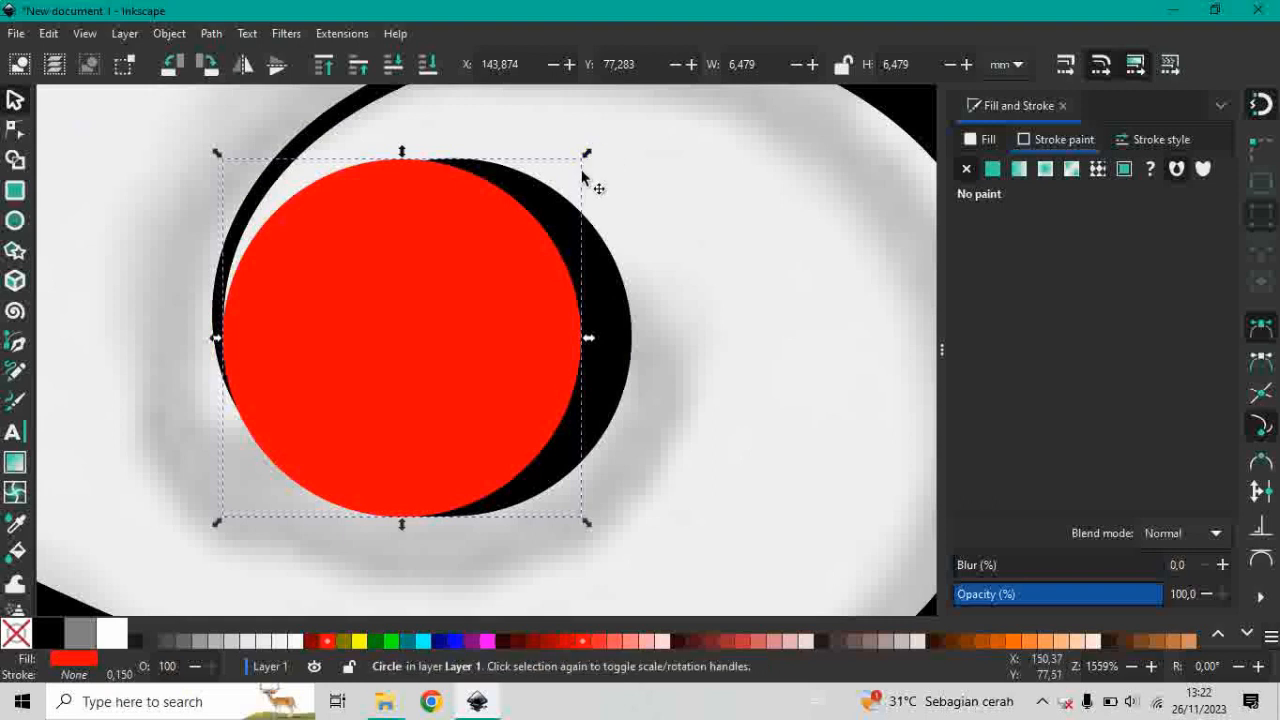
{"action": "left_click_drag", "start_coordinate": [587, 154], "coordinate": [480, 252]}
{"action": "left_click_drag", "start_coordinate": [357, 354], "coordinate": [447, 330]}
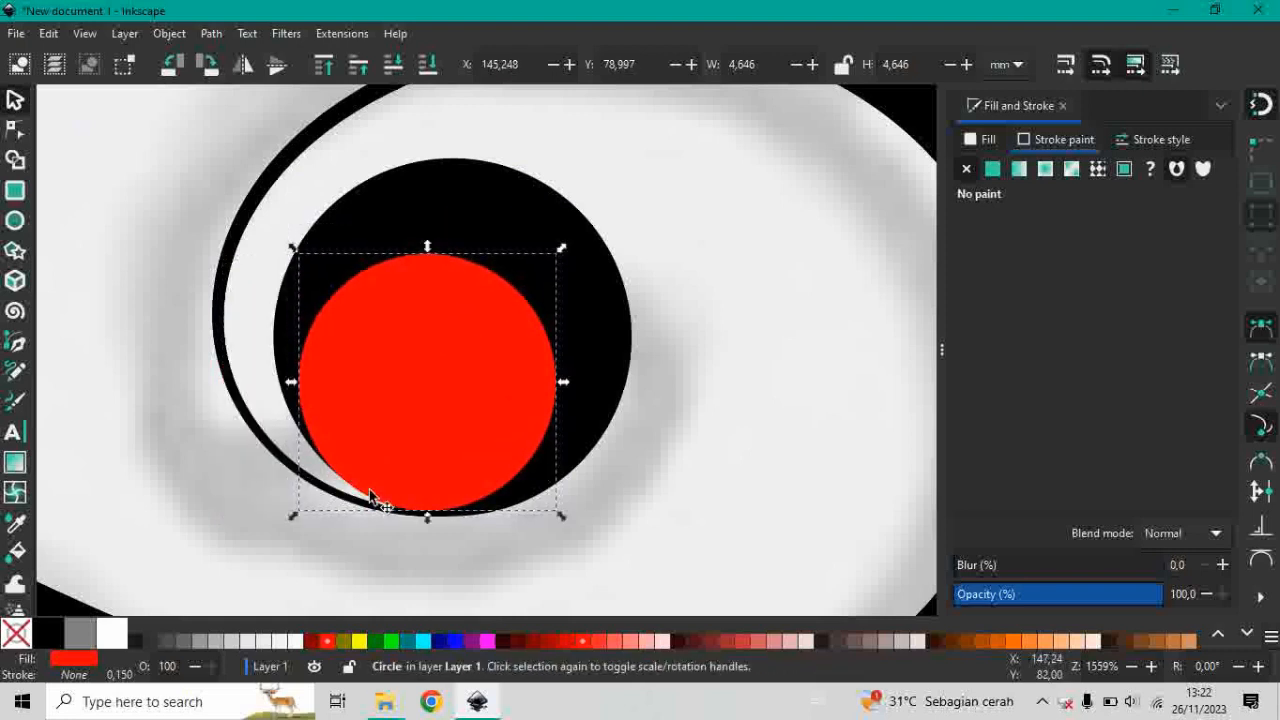
Nudge the red circle slightly left so its bottom edge lines up with the inner edge of the spiral's thin line.
{"action": "scroll", "coordinate": [372, 490], "scroll_direction": "up", "scroll_amount": 4}
{"action": "scroll", "coordinate": [536, 533], "scroll_direction": "down", "scroll_amount": 4}
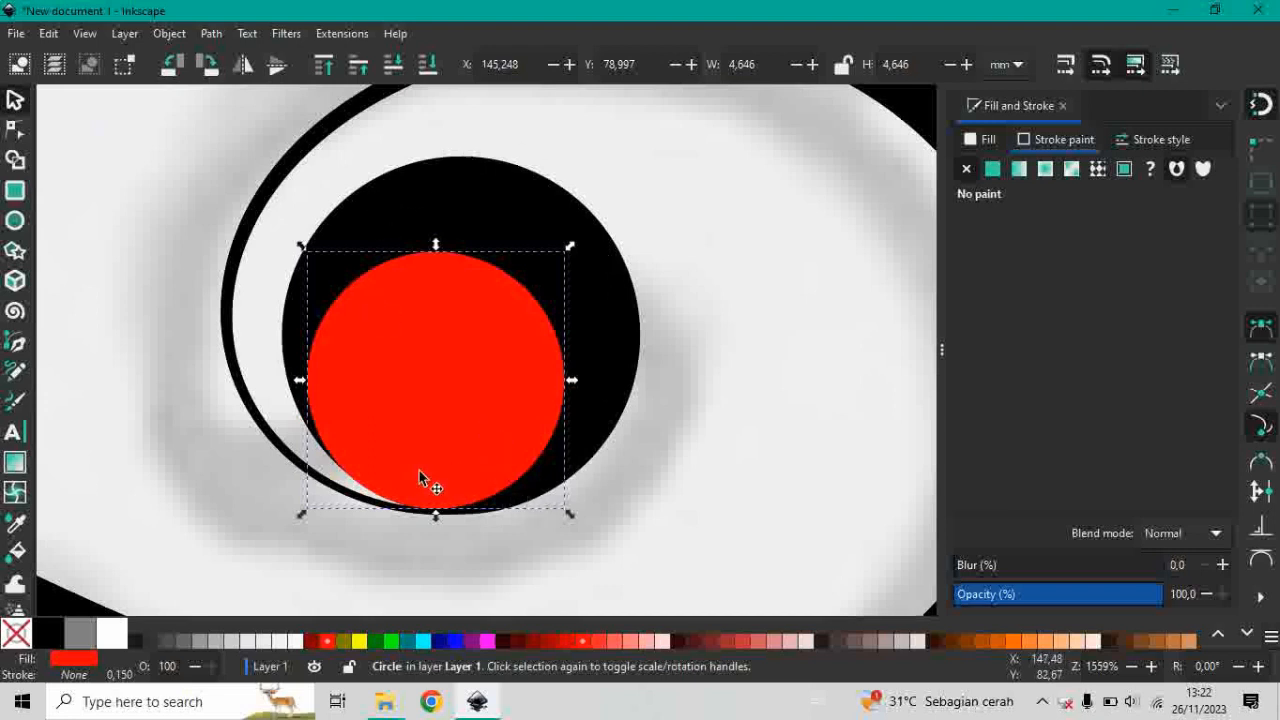
{"action": "scroll", "coordinate": [416, 428], "scroll_direction": "up", "scroll_amount": 1}
{"action": "scroll", "coordinate": [490, 535], "scroll_direction": "up", "scroll_amount": 3}
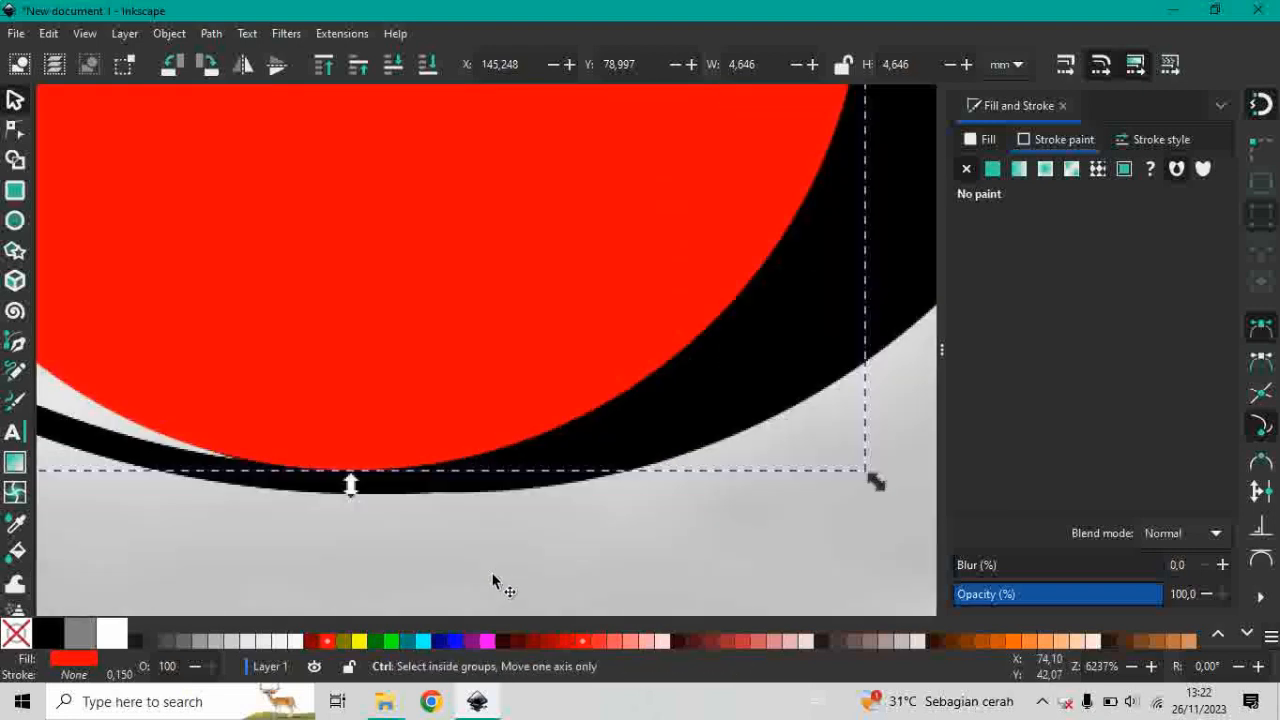
{"action": "left_click_drag", "start_coordinate": [362, 414], "coordinate": [315, 412]}
{"action": "scroll", "coordinate": [240, 467], "scroll_direction": "up", "scroll_amount": 3}
{"action": "scroll", "coordinate": [389, 501], "scroll_direction": "down", "scroll_amount": 5}
{"action": "scroll", "coordinate": [526, 556], "scroll_direction": "down", "scroll_amount": 2}
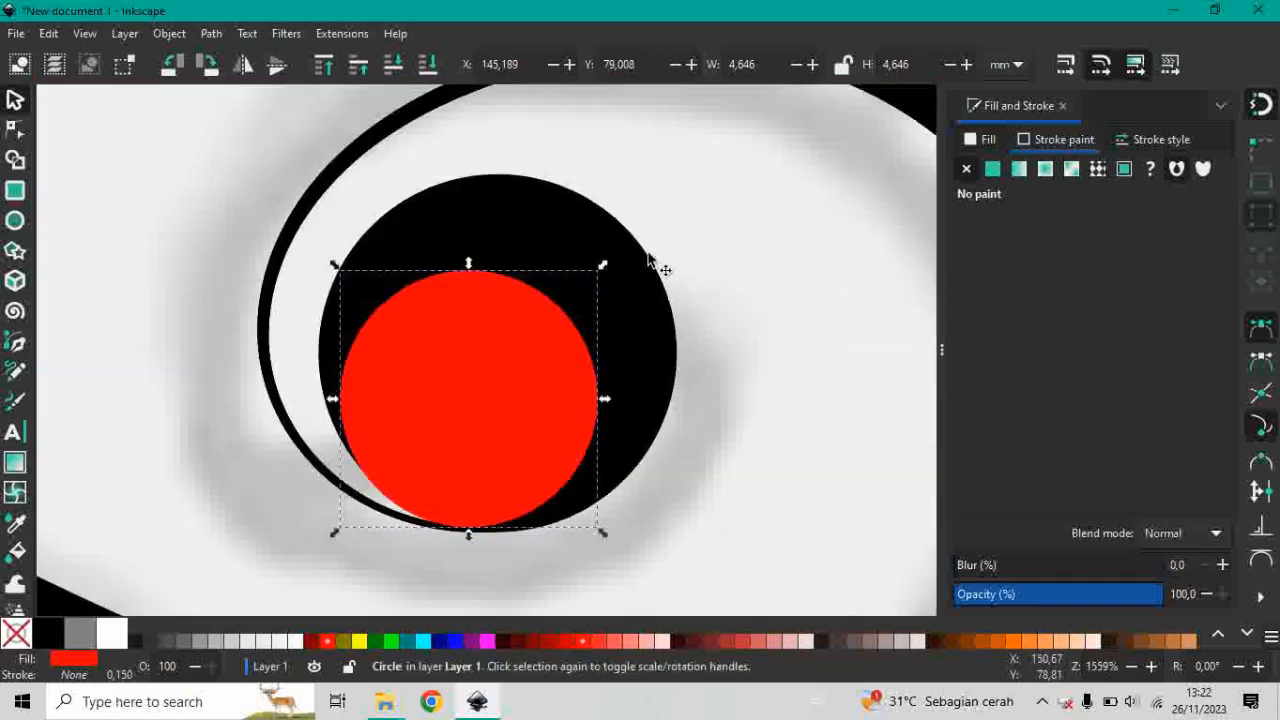
Subtract the red circle from the black circle in the spiral with the Difference operation to leave a crescent.
{"action": "left_click", "coordinate": [535, 232]}
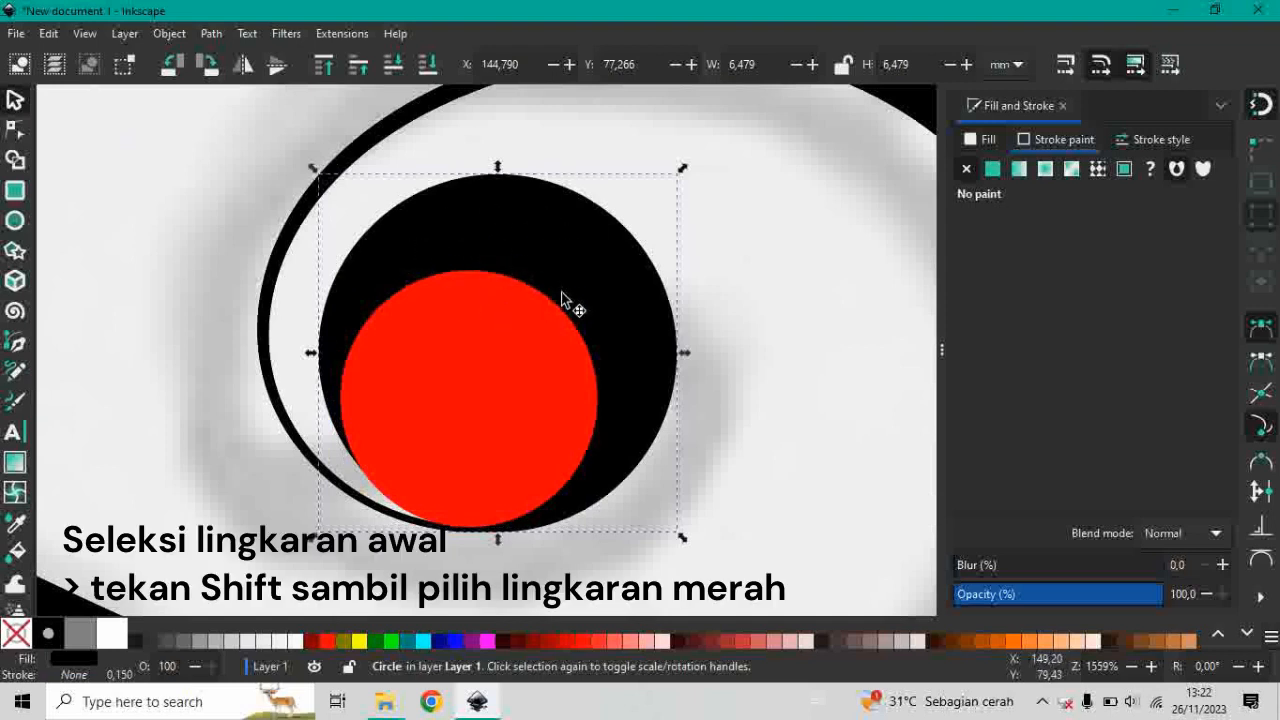
{"action": "left_click", "coordinate": [525, 409], "text": "shift"}
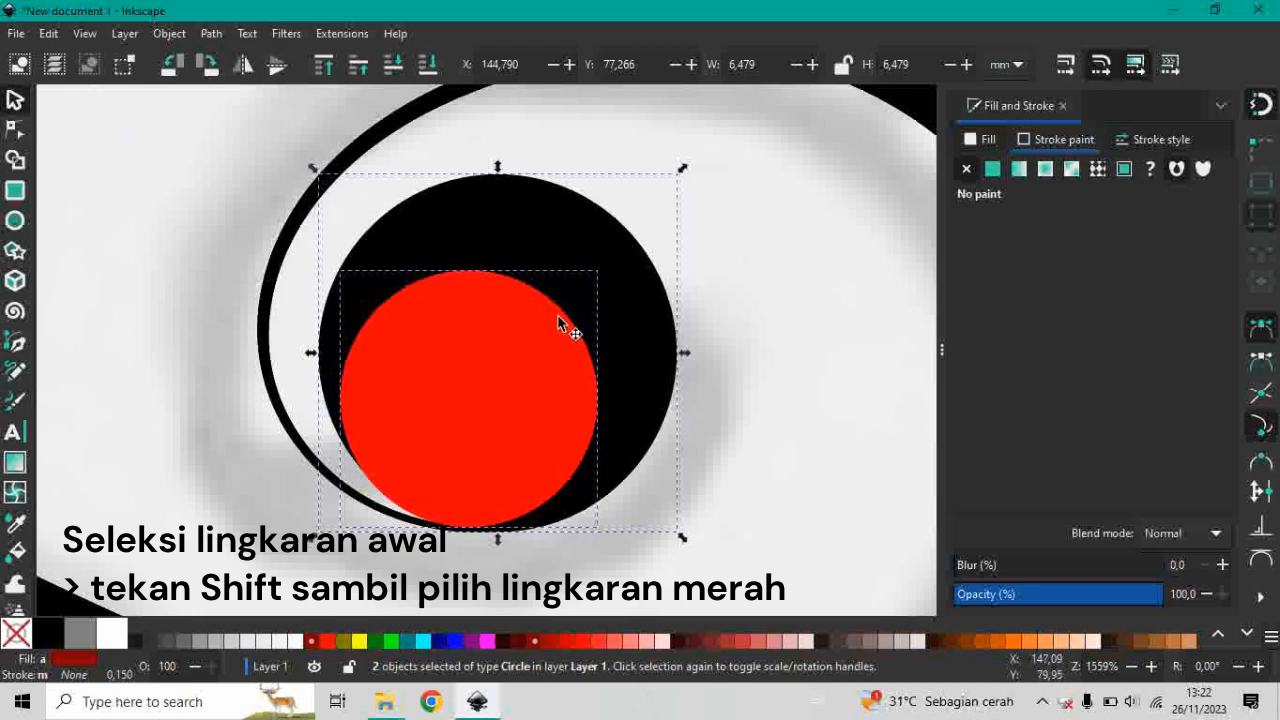
{"action": "left_click", "coordinate": [211, 37]}
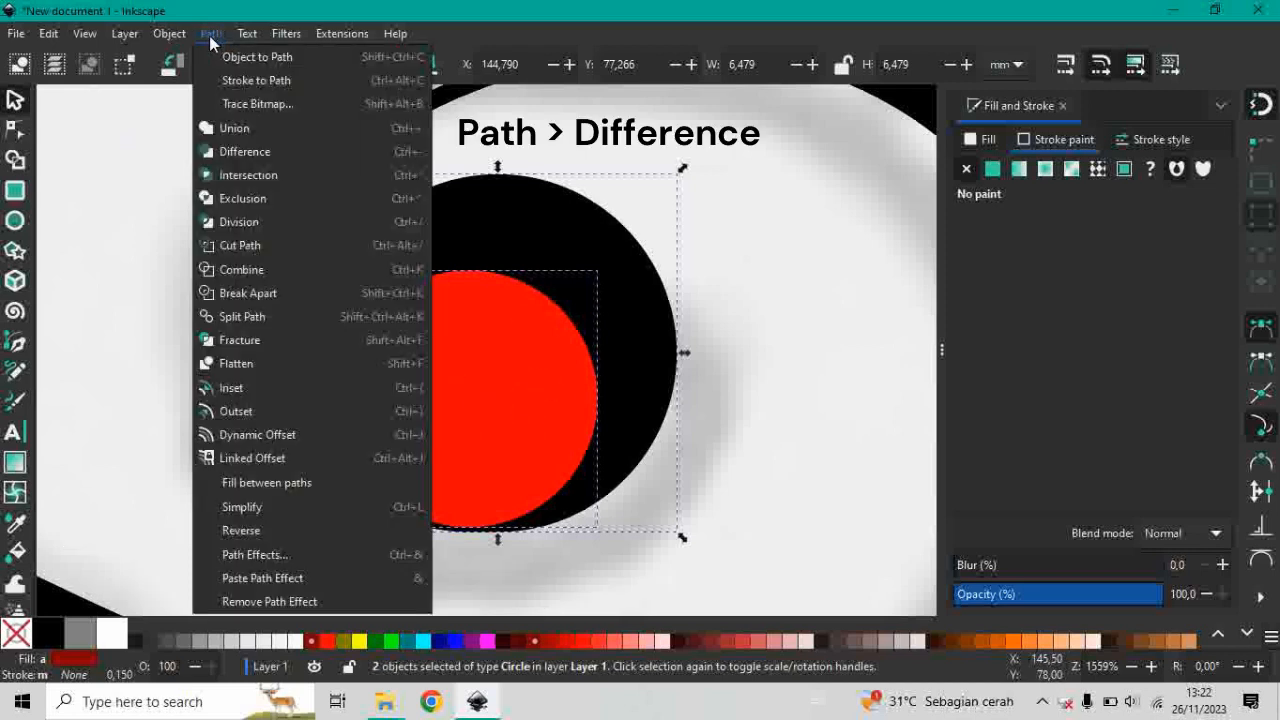
{"action": "left_click", "coordinate": [340, 152]}
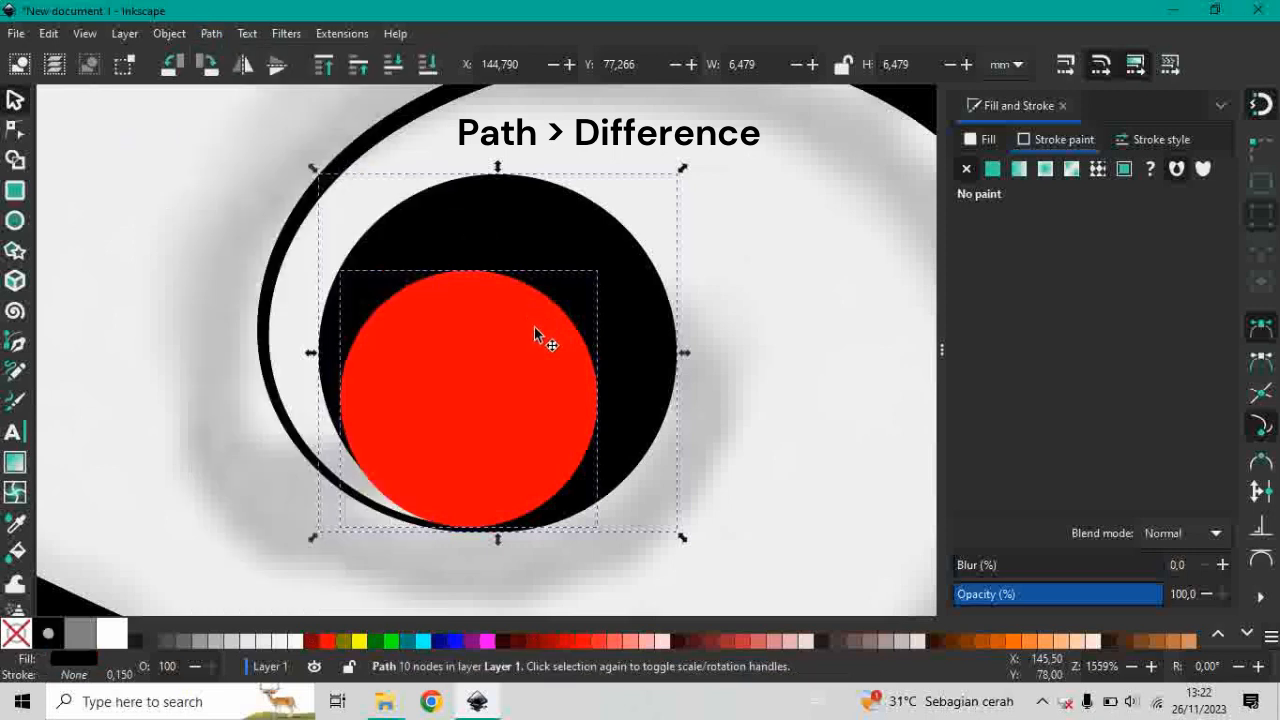
{"action": "scroll", "coordinate": [450, 310], "scroll_direction": "down", "scroll_amount": 7}
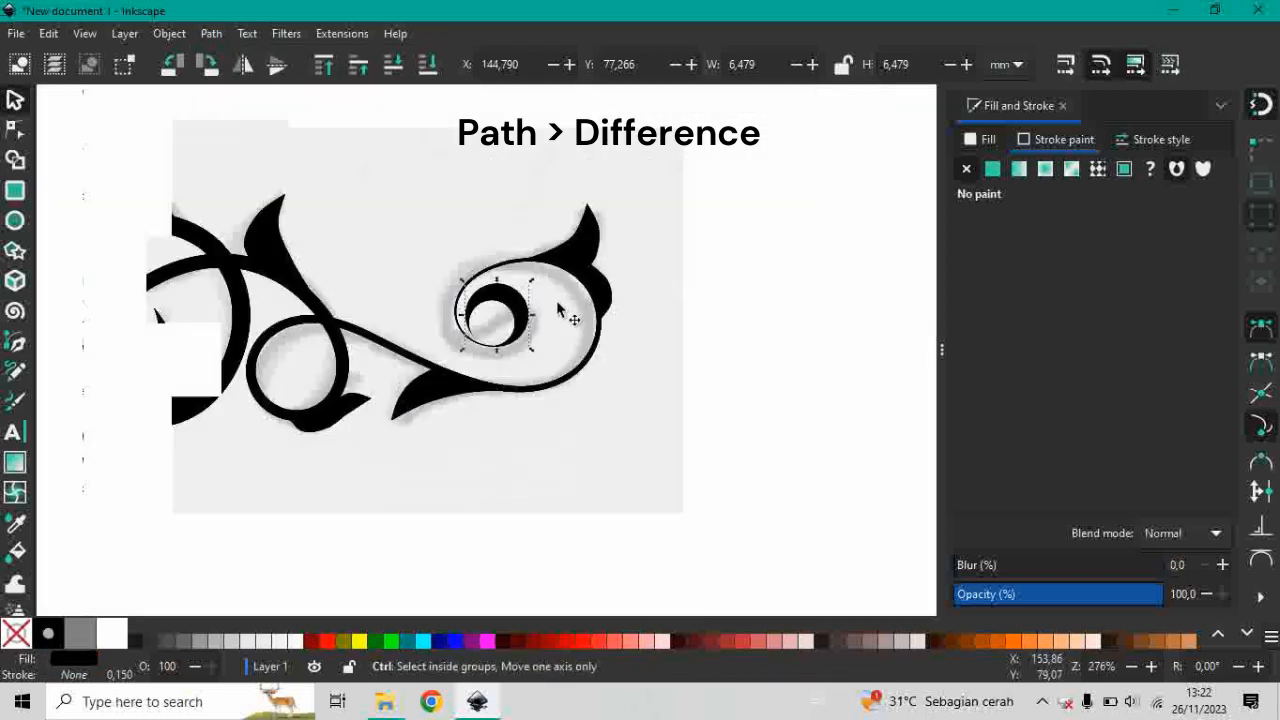
{"action": "scroll", "coordinate": [428, 276], "scroll_direction": "up", "scroll_amount": 1}
{"action": "scroll", "coordinate": [400, 320], "scroll_direction": "down", "scroll_amount": 1}
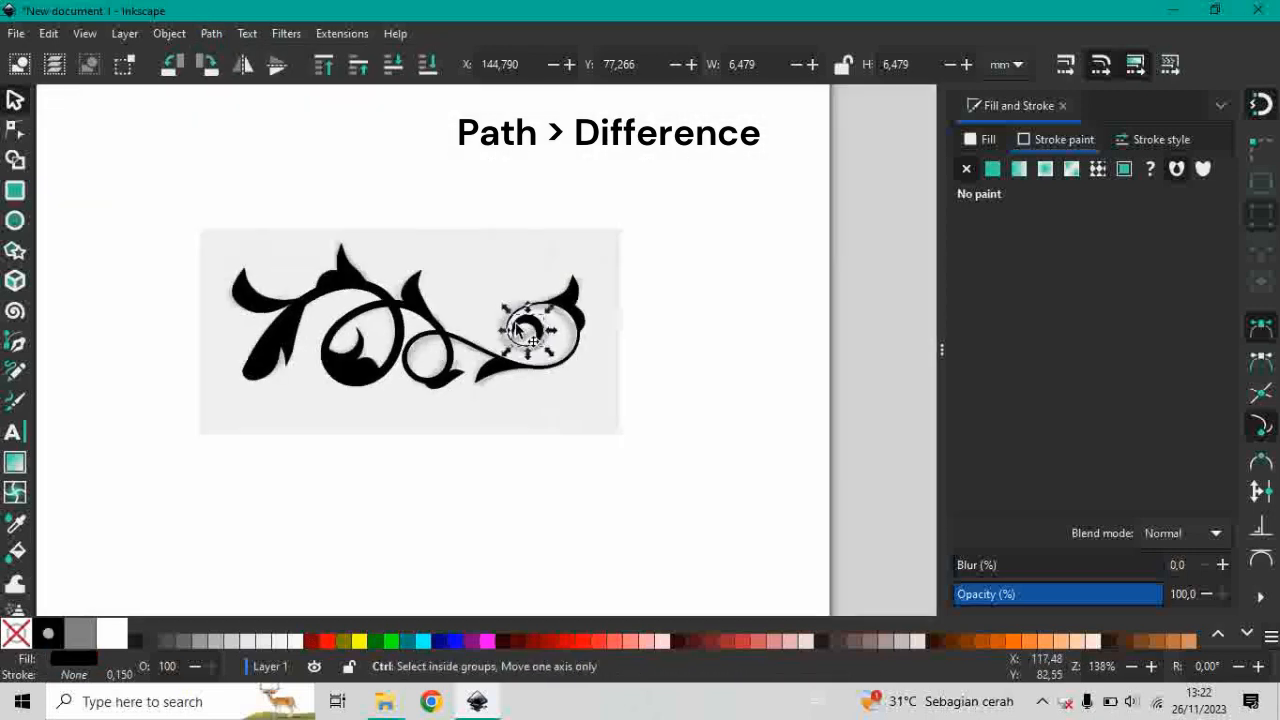
Move the faded sketch image out from behind the traced ornament and delete it.
{"action": "left_click_drag", "start_coordinate": [872, 180], "coordinate": [512, 362]}
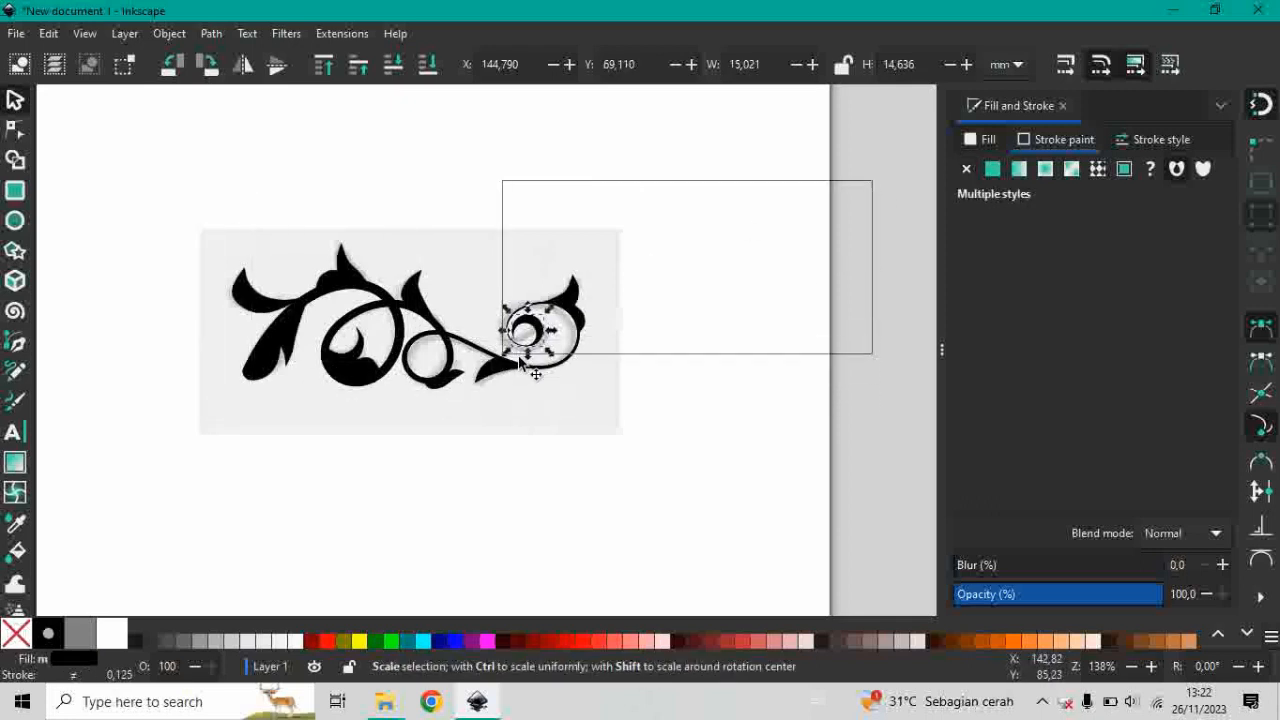
{"action": "left_click", "coordinate": [487, 259]}
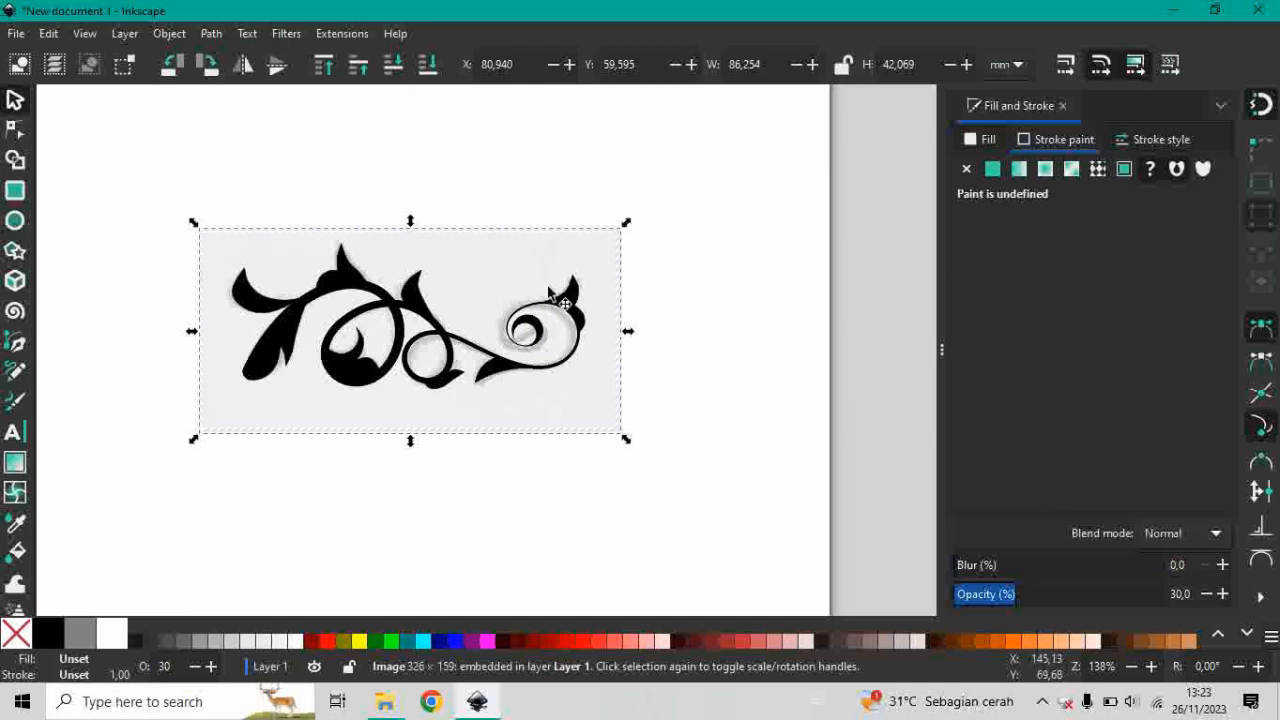
{"action": "left_click_drag", "start_coordinate": [505, 268], "coordinate": [400, 415]}
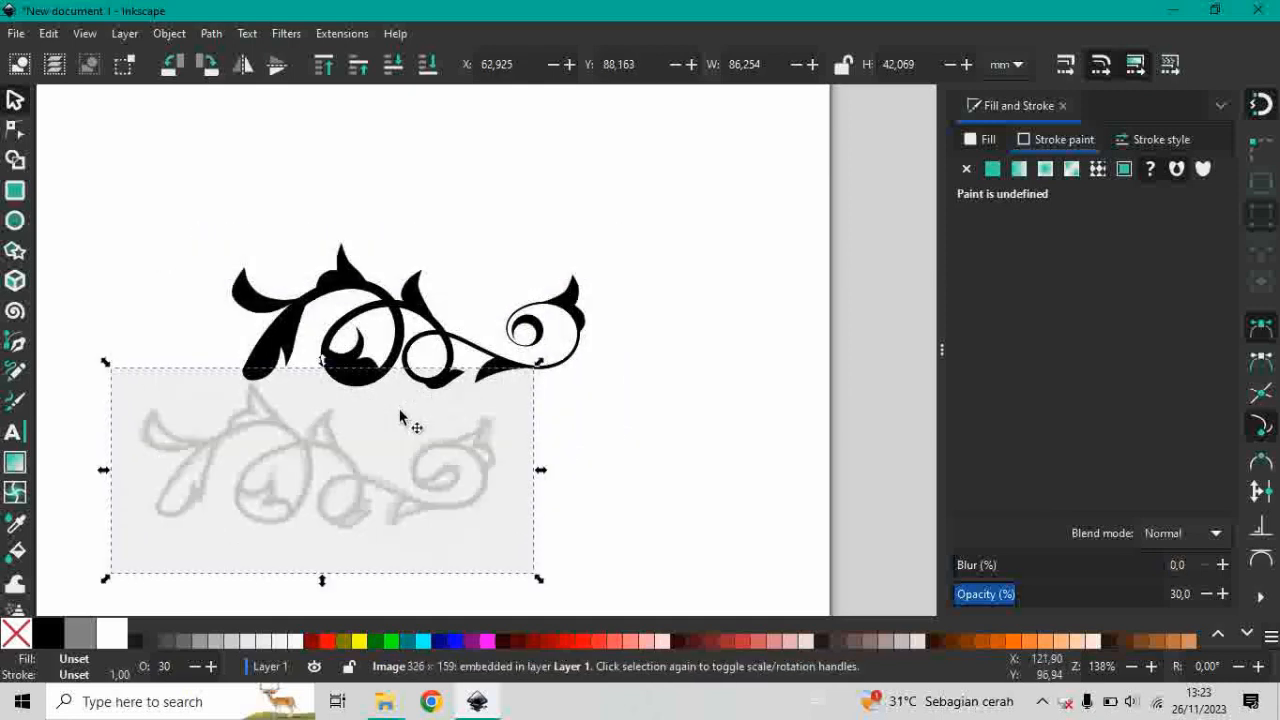
{"action": "key", "text": "Delete"}
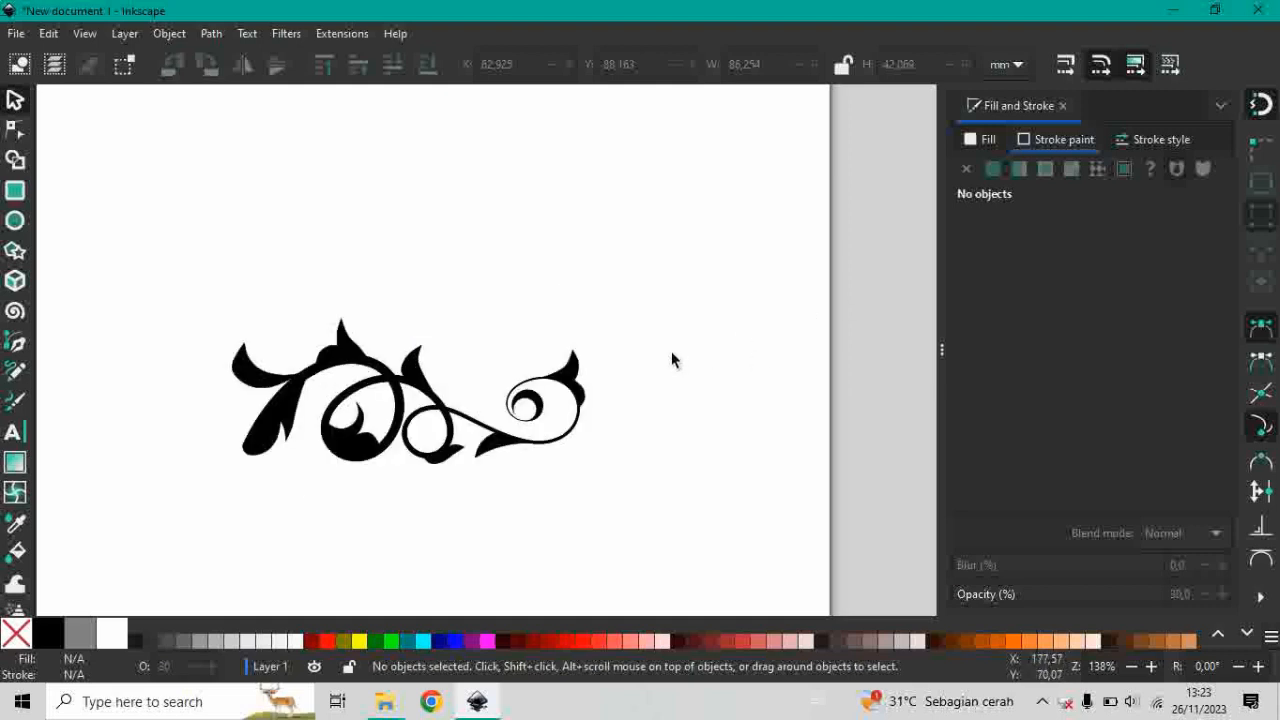
{"action": "scroll", "coordinate": [370, 330], "scroll_direction": "up", "scroll_amount": 1}
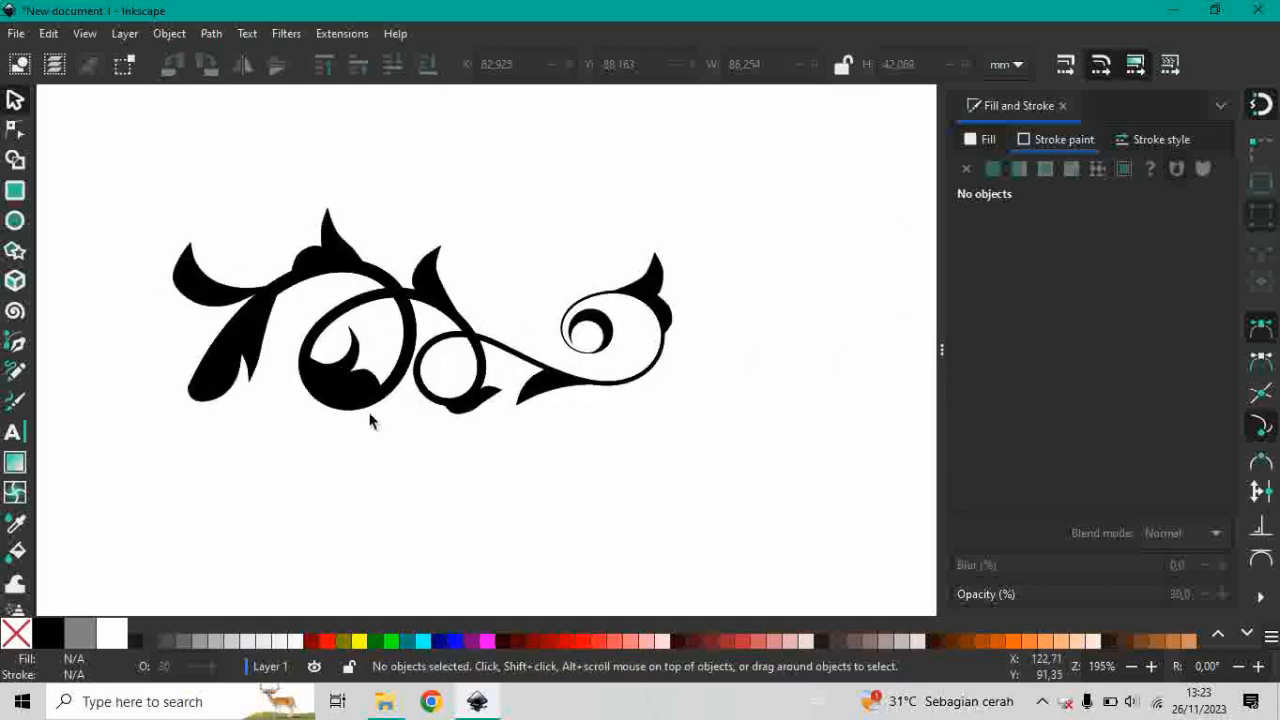
Group all eleven paths of the ornament and ungroup them again.
{"action": "left_click_drag", "start_coordinate": [743, 132], "coordinate": [144, 508]}
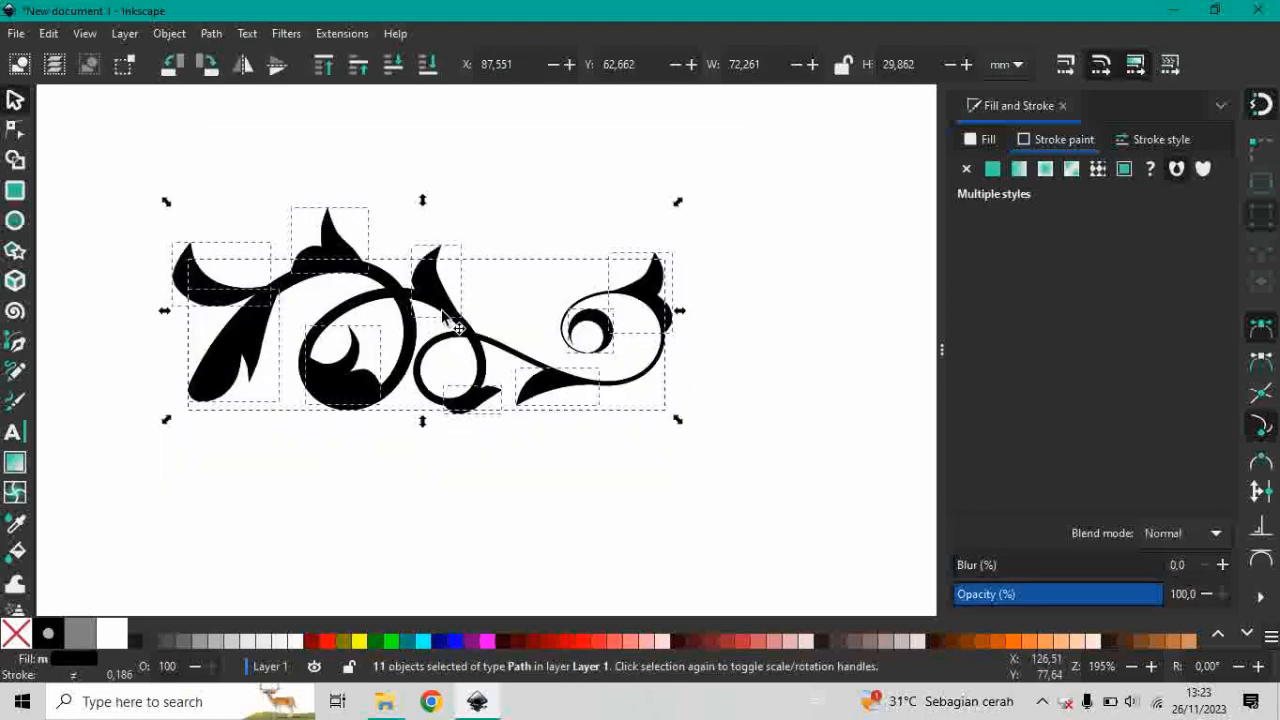
{"action": "right_click", "coordinate": [431, 283]}
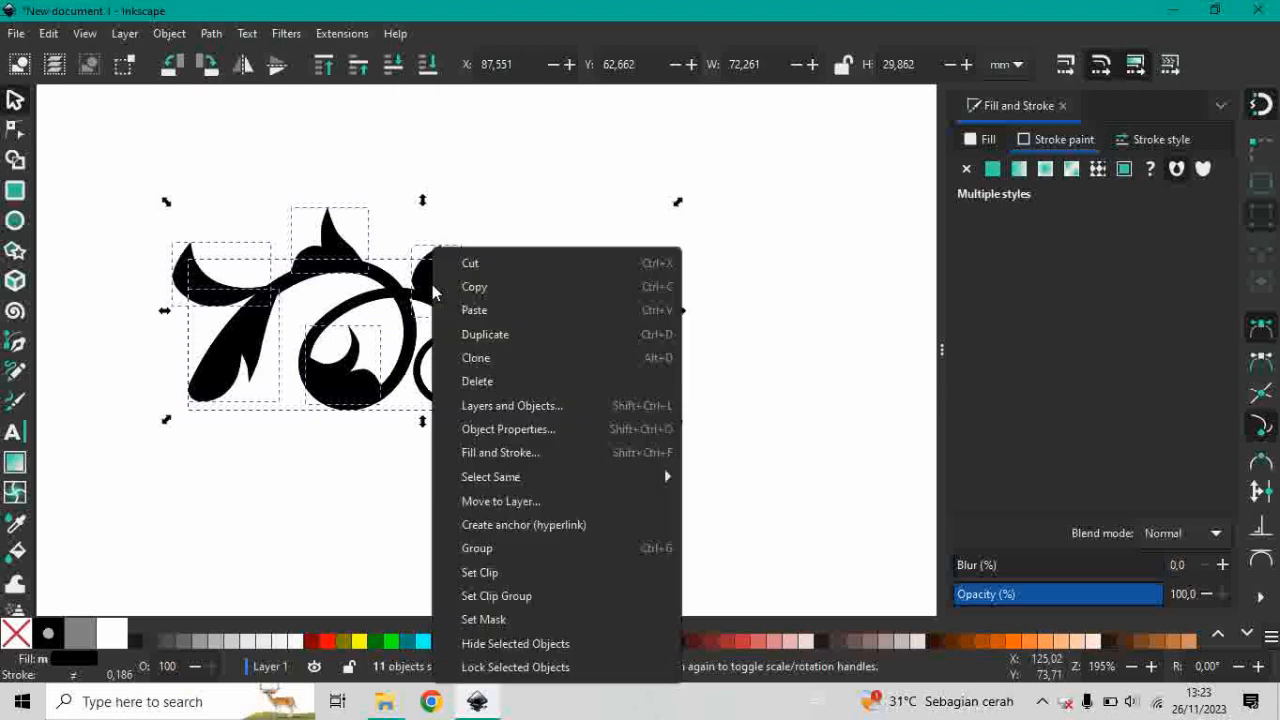
{"action": "left_click", "coordinate": [492, 550]}
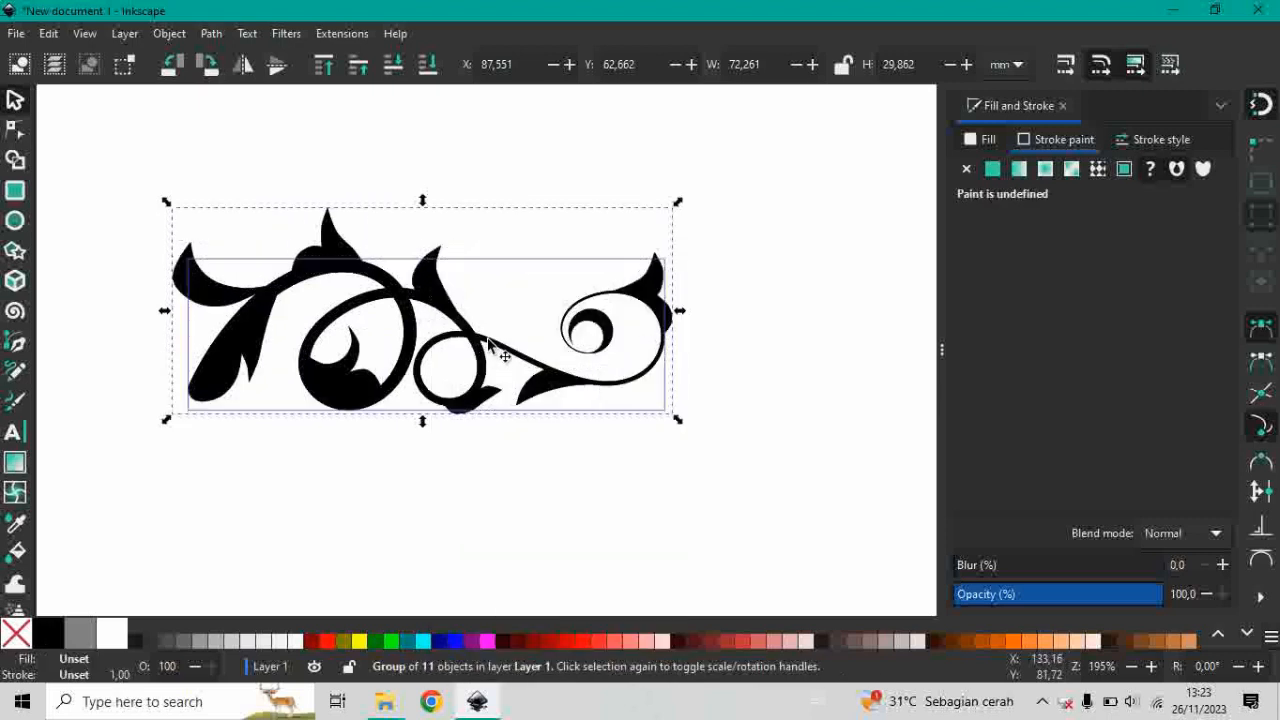
{"action": "scroll", "coordinate": [500, 340], "scroll_direction": "down", "scroll_amount": 2}
{"action": "scroll", "coordinate": [445, 285], "scroll_direction": "up", "scroll_amount": 2}
{"action": "right_click", "coordinate": [434, 290]}
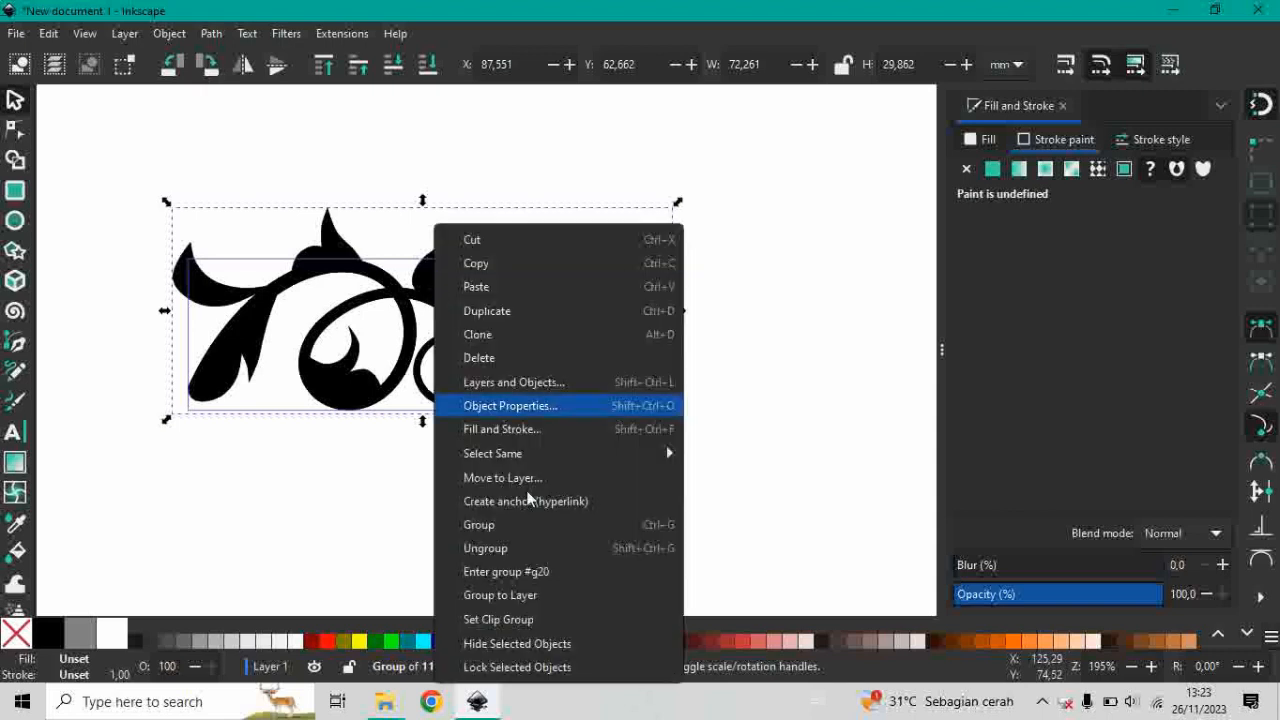
{"action": "left_click", "coordinate": [498, 545]}
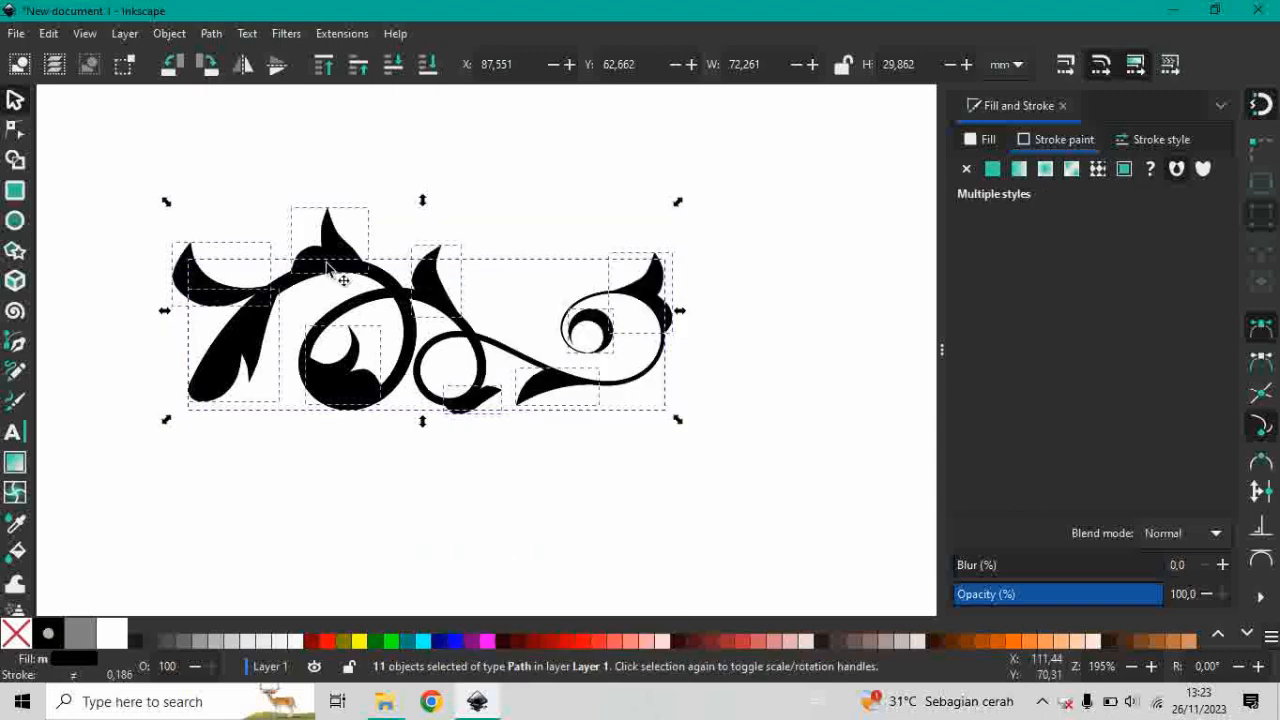
Merge all the ornament's paths with Union and inspect the nodes of the merged outline.
{"action": "left_click", "coordinate": [210, 35]}
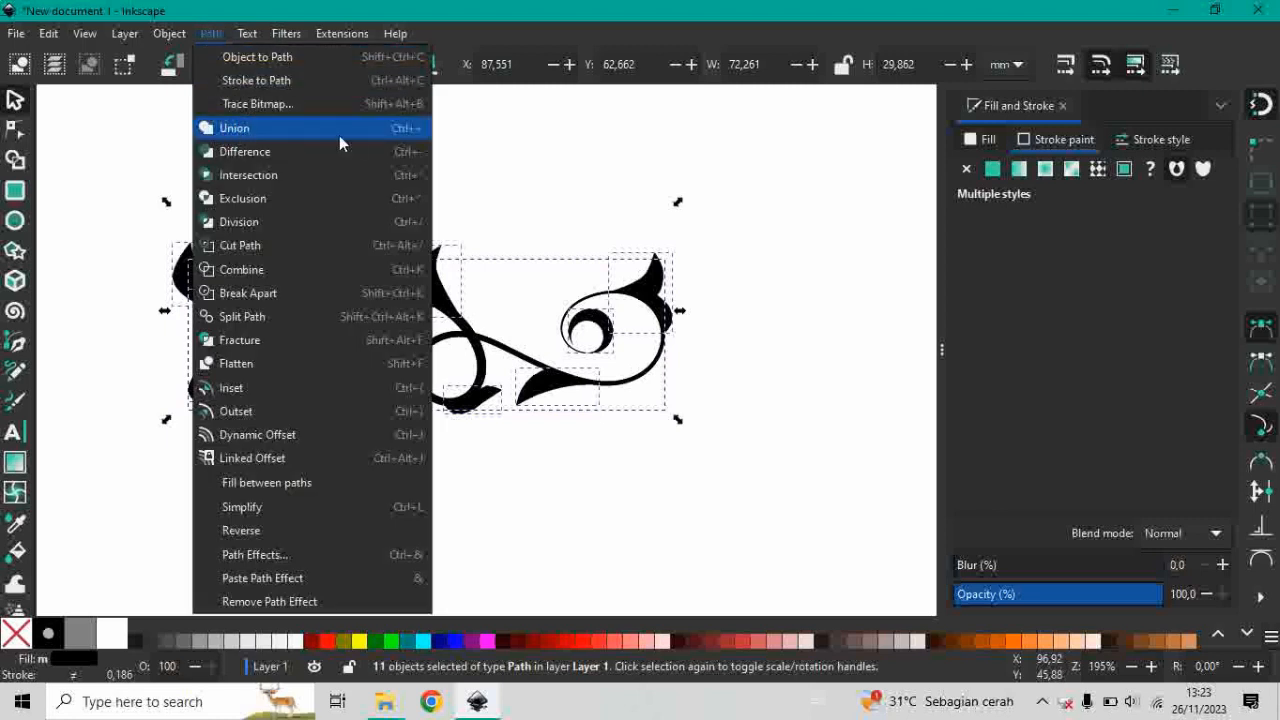
{"action": "left_click", "coordinate": [373, 129]}
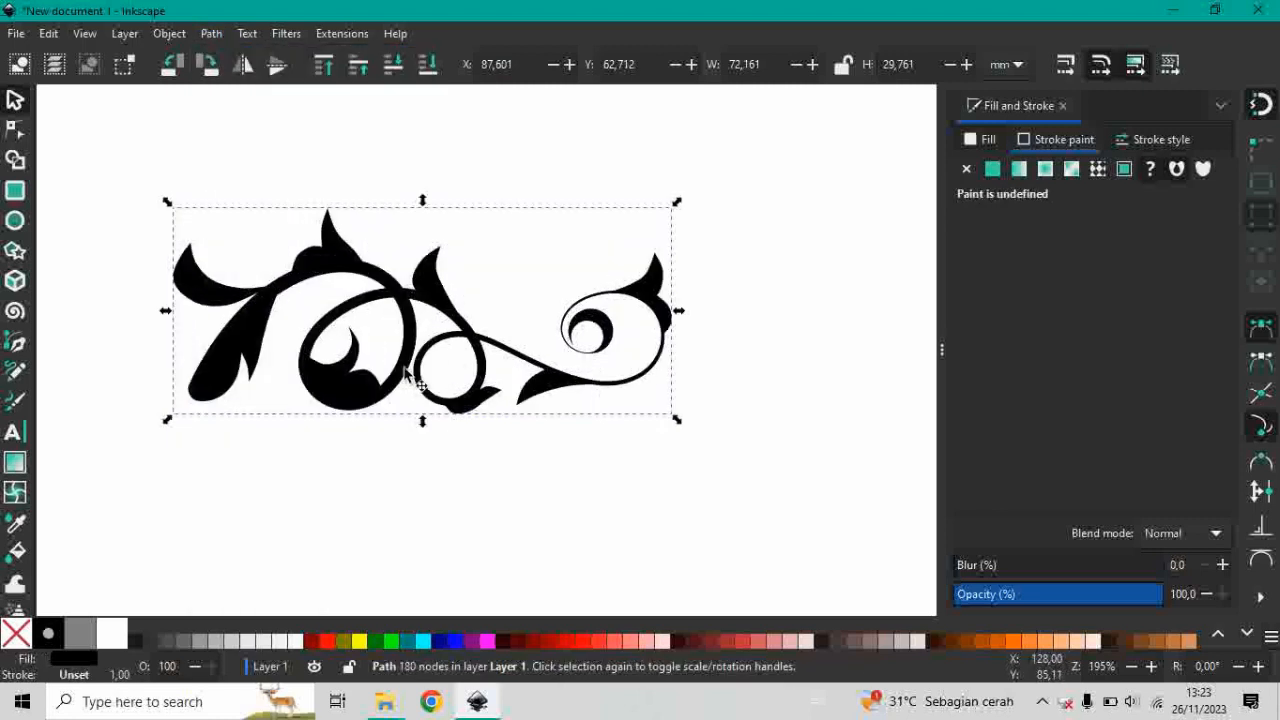
{"action": "scroll", "coordinate": [285, 340], "scroll_direction": "up", "scroll_amount": 2, "text": "ctrl"}
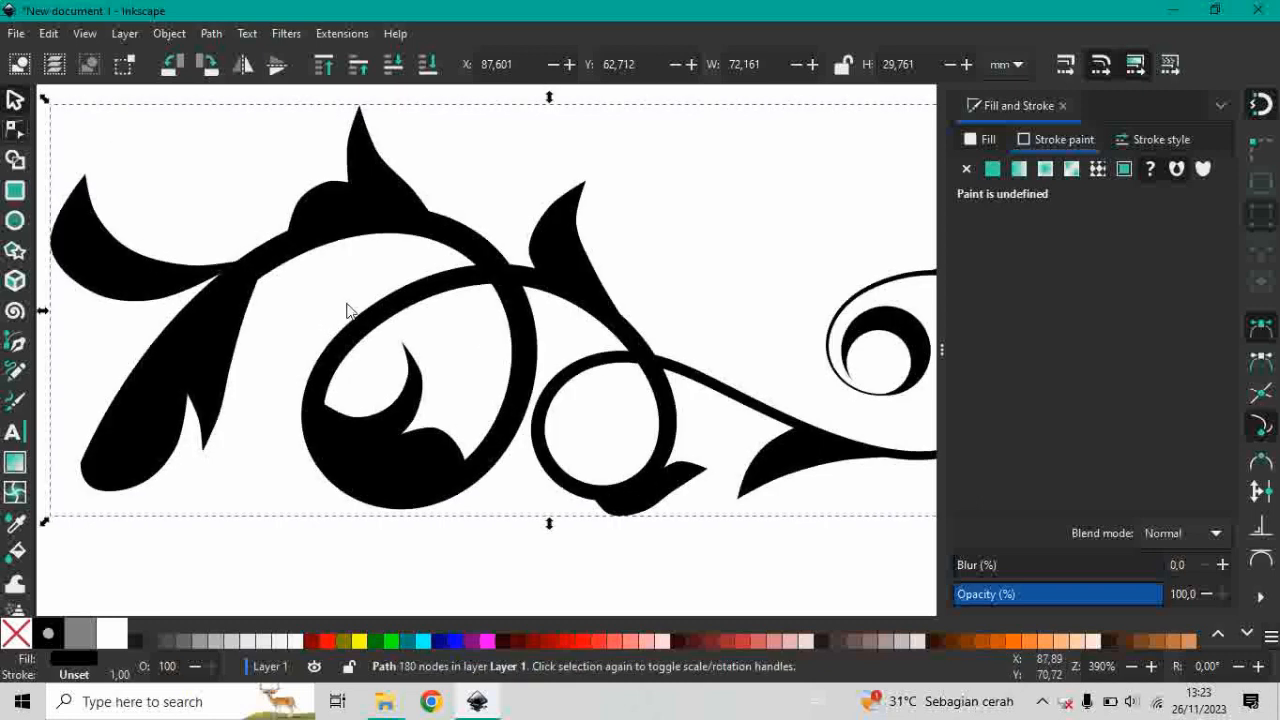
{"action": "key", "text": "n"}
{"action": "scroll", "coordinate": [480, 314], "scroll_direction": "down", "scroll_amount": 1}
{"action": "scroll", "coordinate": [478, 314], "scroll_direction": "up", "scroll_amount": 2}
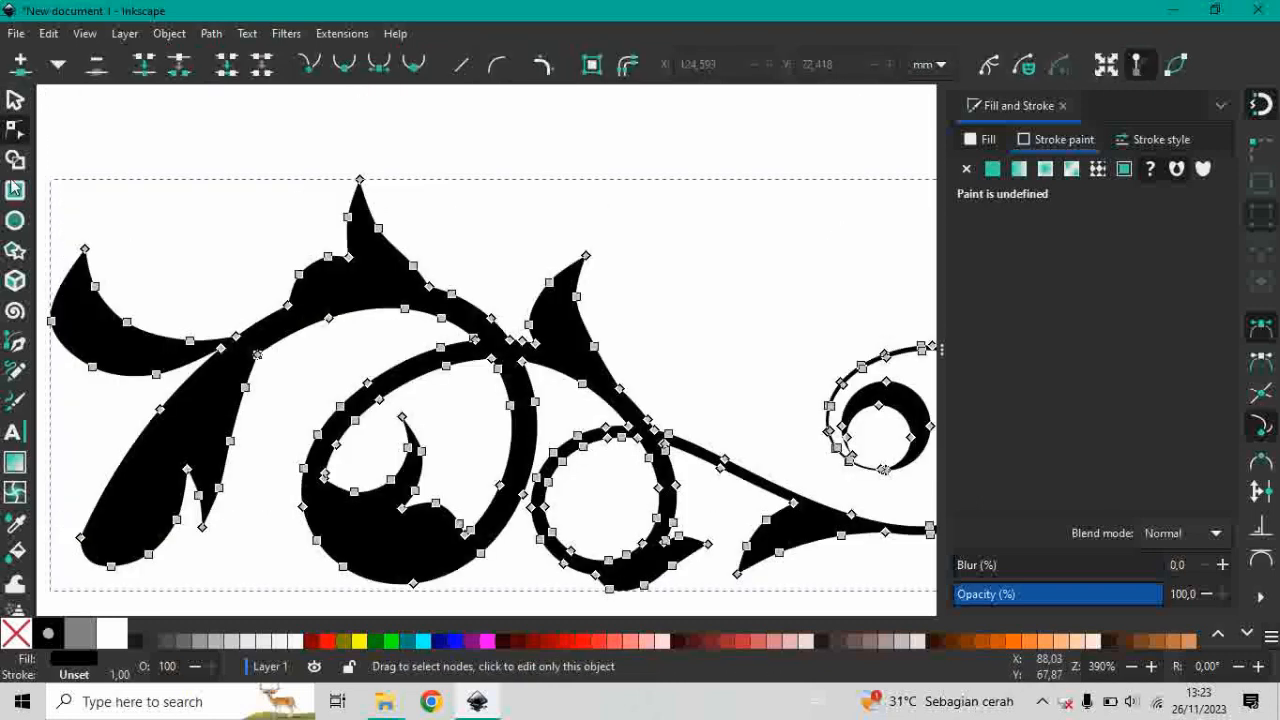
{"action": "left_click", "coordinate": [15, 100]}
{"action": "scroll", "coordinate": [363, 360], "scroll_direction": "down", "scroll_amount": 1, "text": "ctrl"}
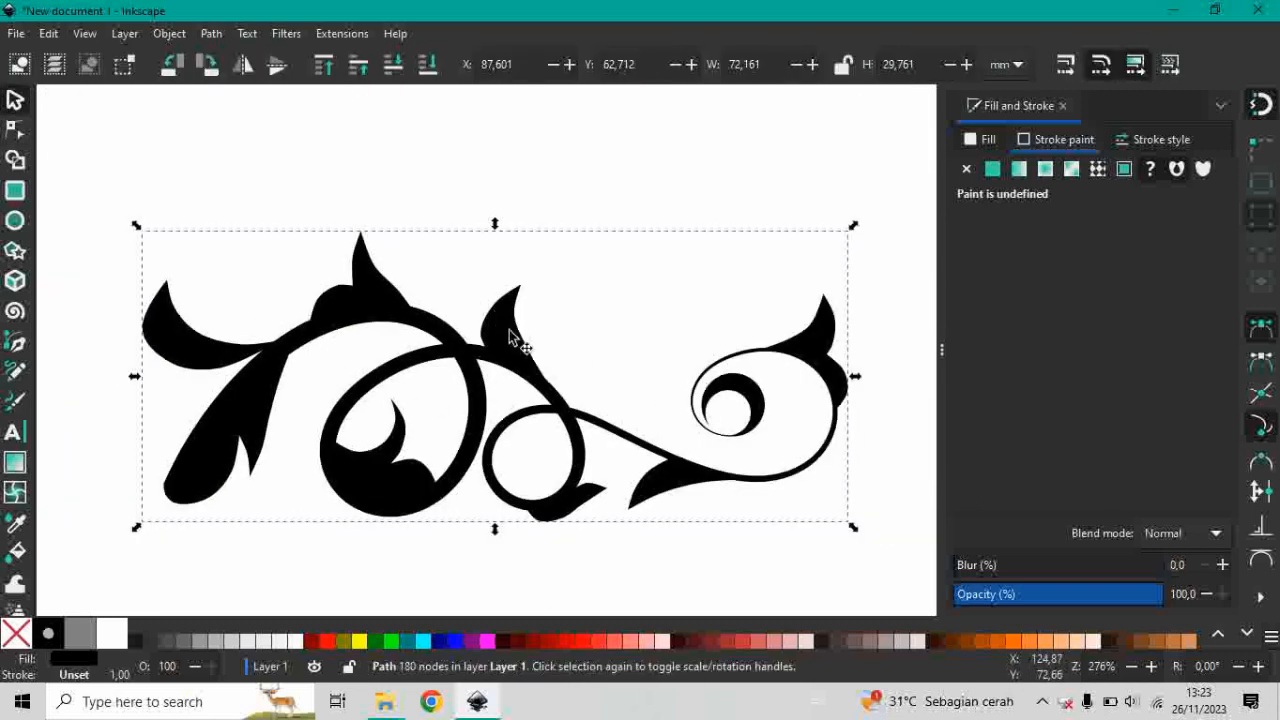
Move the merged ornament up and to the right, and undo both this move and the union.
{"action": "mouse_move", "coordinate": [520, 334]}
{"action": "left_mouse_down"}
{"action": "mouse_move", "coordinate": [623, 217]}
{"action": "mouse_move", "coordinate": [628, 230]}
{"action": "left_mouse_up"}
{"action": "scroll", "coordinate": [285, 390], "scroll_direction": "down", "scroll_amount": 1}
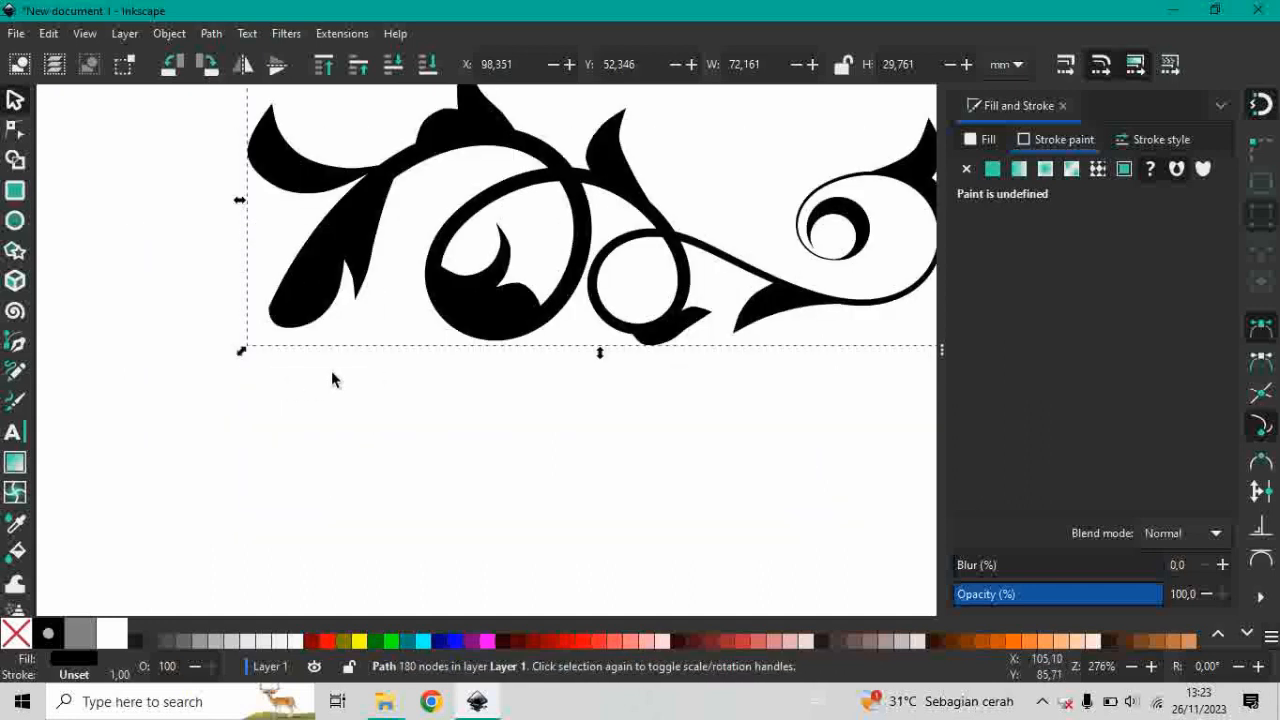
{"action": "scroll", "coordinate": [360, 400], "scroll_direction": "up", "scroll_amount": 1}
{"action": "scroll", "coordinate": [360, 400], "scroll_direction": "right", "scroll_amount": 2}
{"action": "key", "text": "ctrl+z"}
{"action": "left_click", "coordinate": [399, 386]}
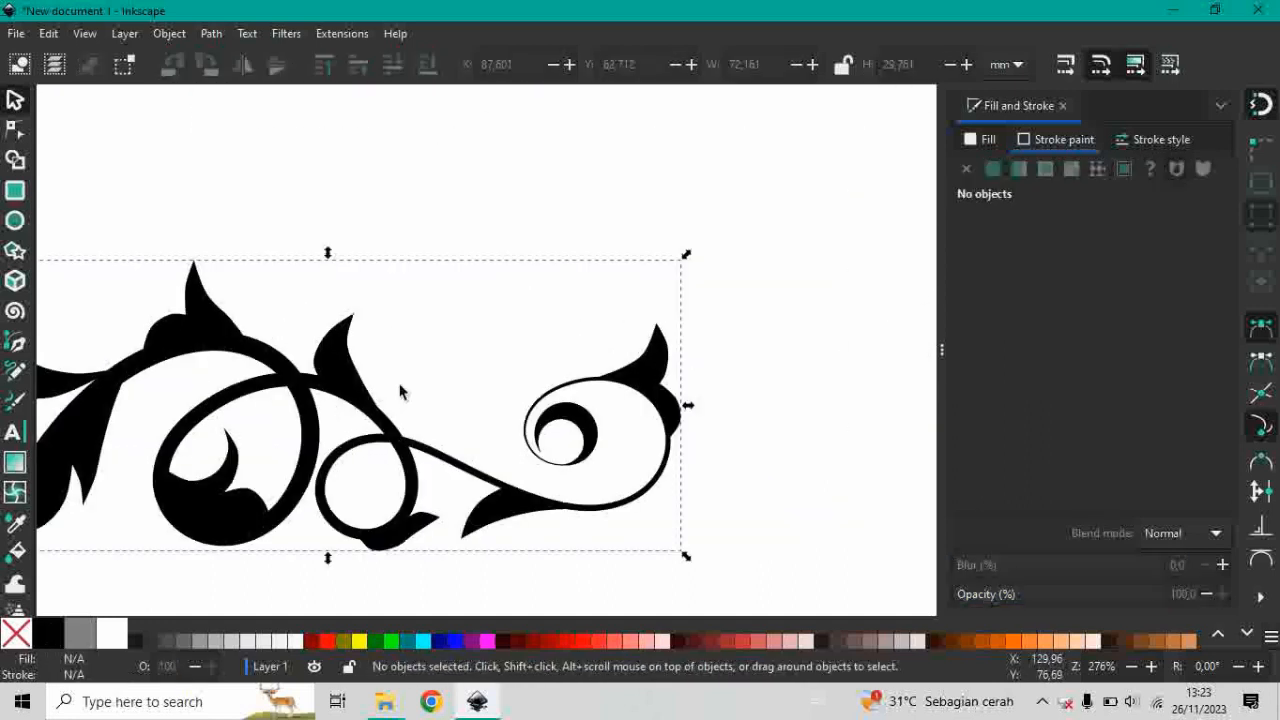
Move the leaf above the small loop and the leaf on the stem's top arch away from the stem.
{"action": "scroll", "coordinate": [400, 348], "scroll_direction": "left", "scroll_amount": 3}
{"action": "scroll", "coordinate": [400, 348], "scroll_direction": "down", "scroll_amount": 1}
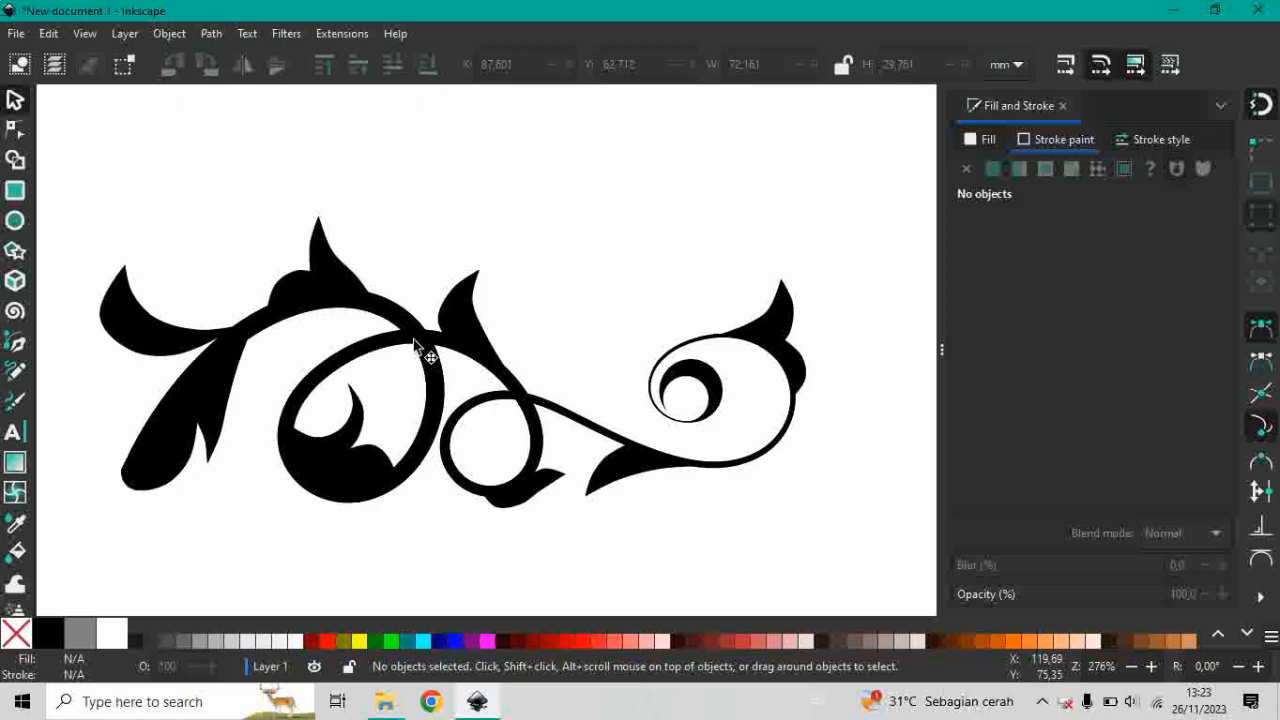
{"action": "left_click", "coordinate": [460, 308]}
{"action": "left_click", "coordinate": [459, 308], "text": "alt"}
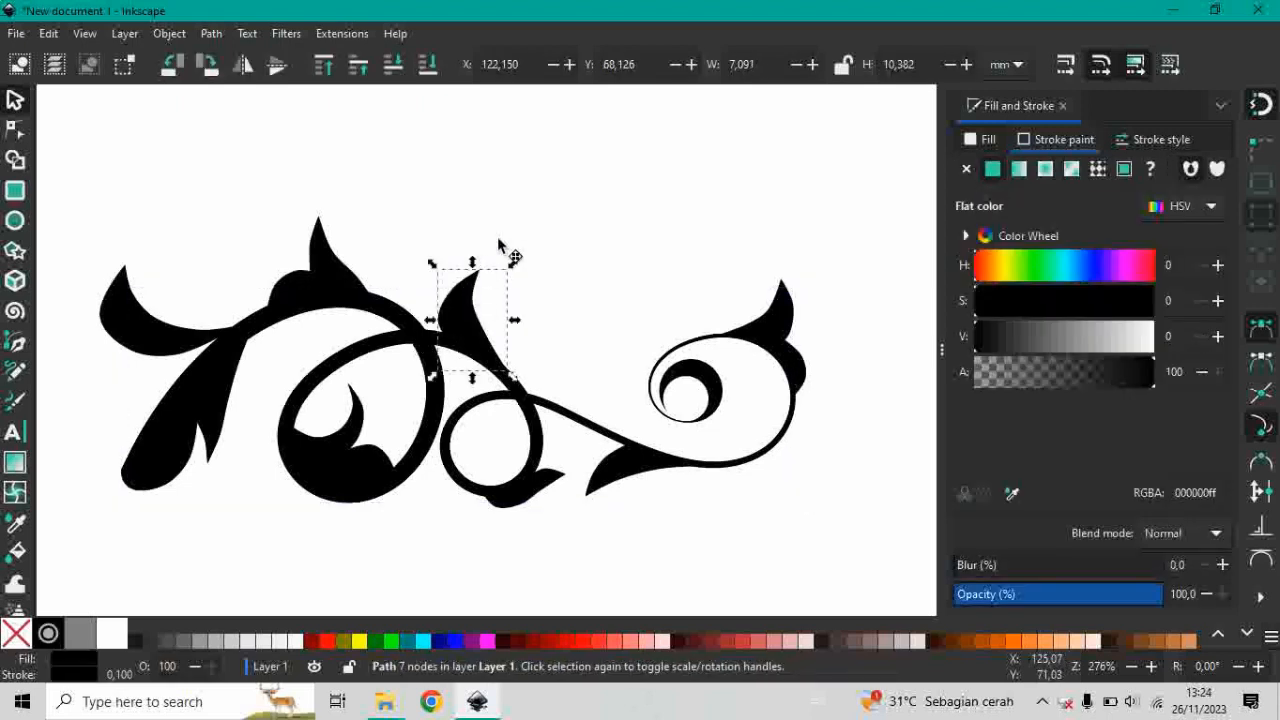
{"action": "left_click_drag", "start_coordinate": [503, 247], "coordinate": [531, 201]}
{"action": "left_click", "coordinate": [335, 277]}
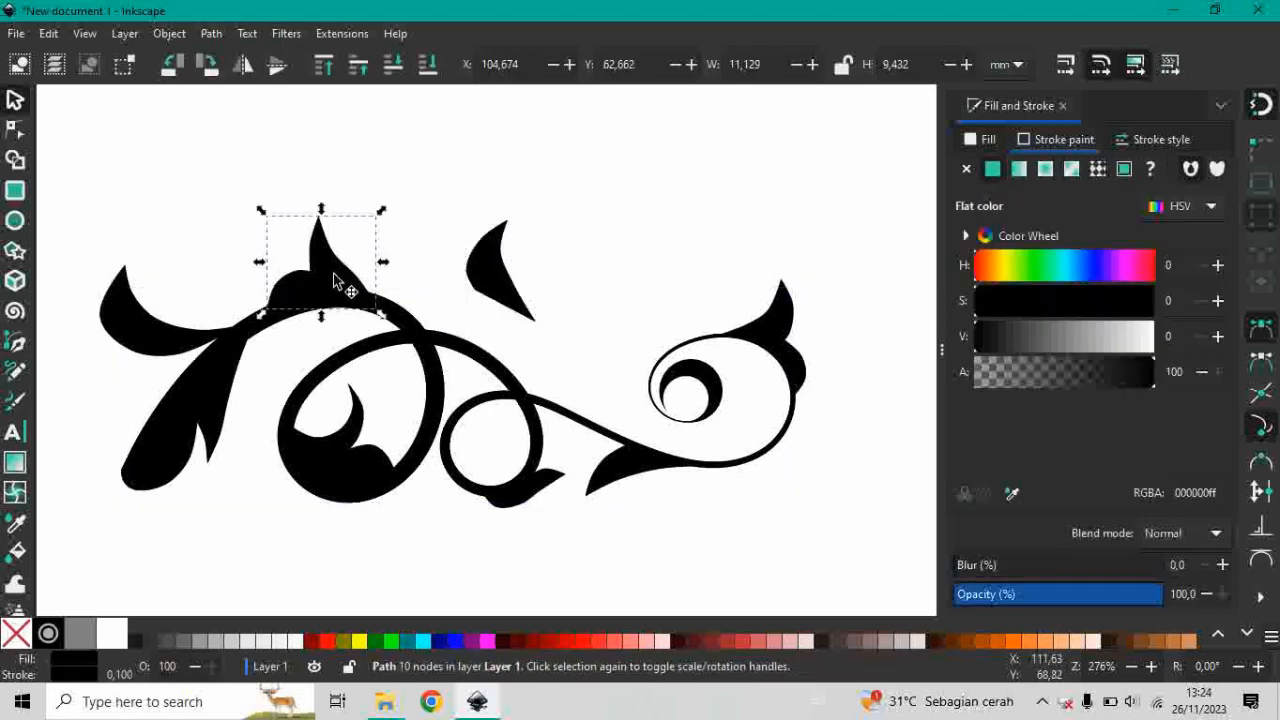
{"action": "mouse_move", "coordinate": [333, 273]}
{"action": "left_mouse_down"}
{"action": "mouse_move", "coordinate": [320, 245]}
{"action": "mouse_move", "coordinate": [326, 260]}
{"action": "left_mouse_up"}
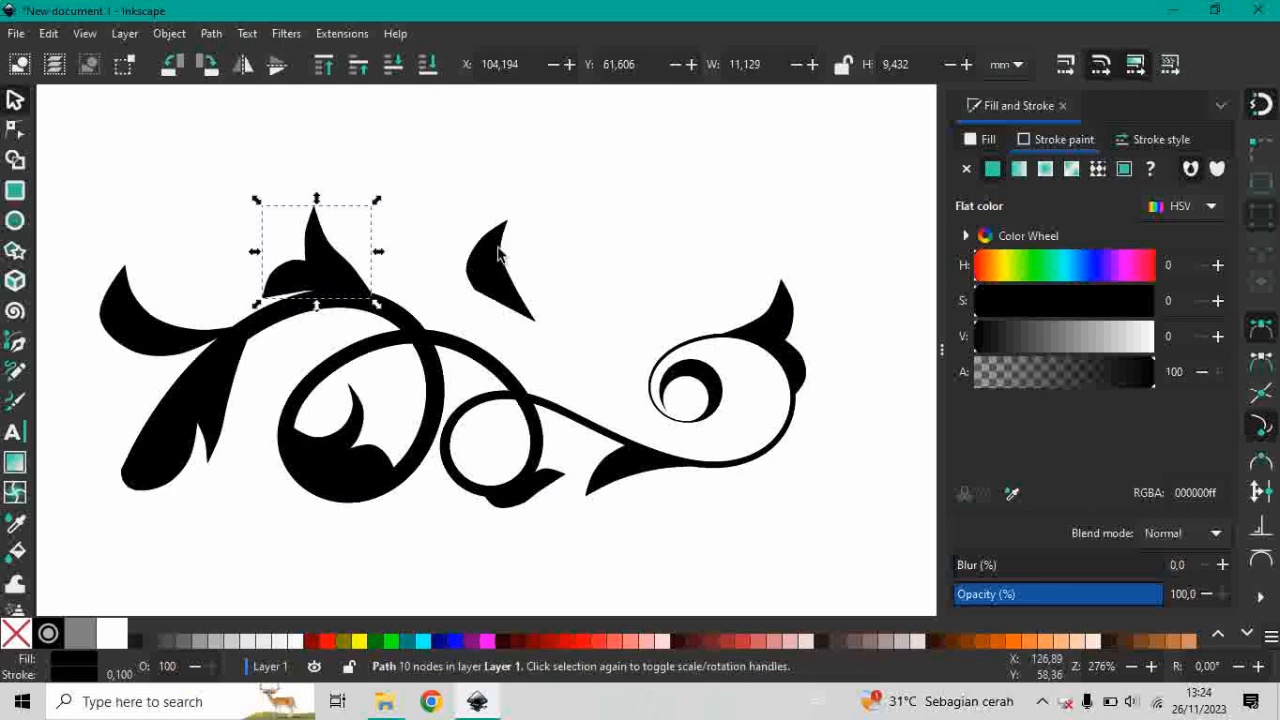
{"action": "key", "text": "Escape"}
Shift the leaf inside the large loop up and to the right, and undo the moves of all three leaves.
{"action": "scroll", "coordinate": [430, 280], "scroll_direction": "down", "scroll_amount": 2}
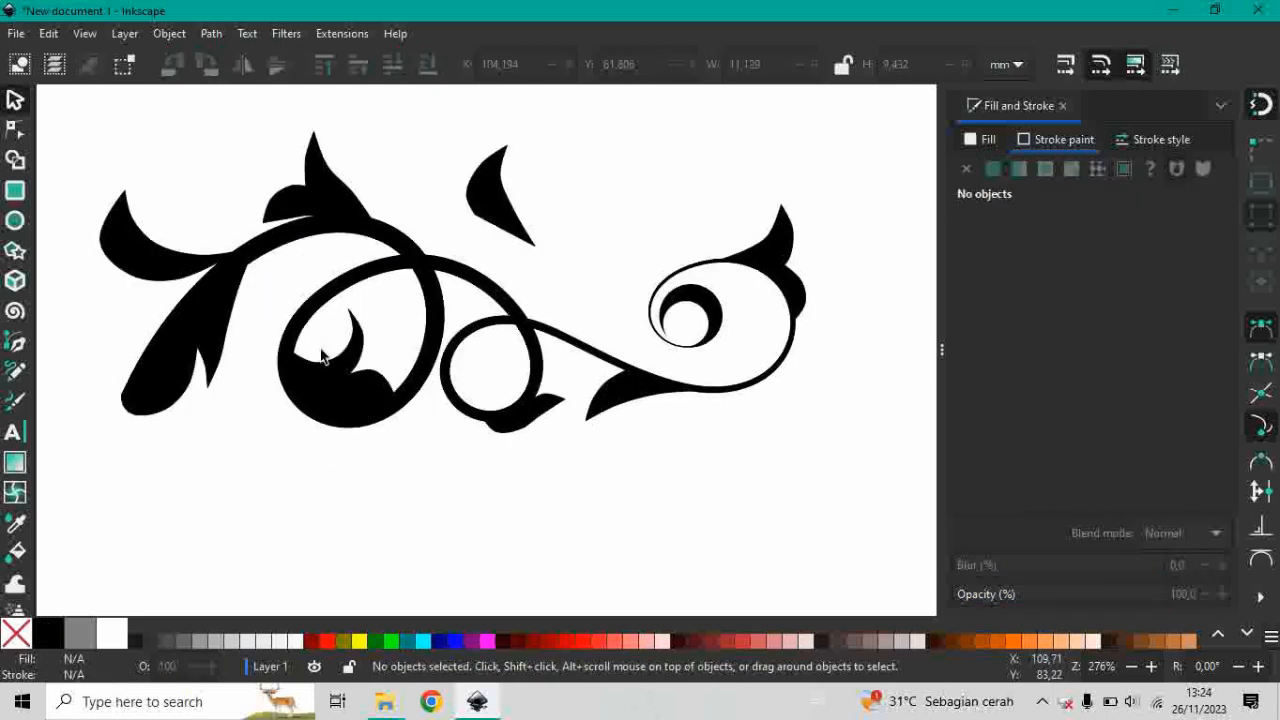
{"action": "left_click", "coordinate": [343, 398]}
{"action": "scroll", "coordinate": [366, 446], "scroll_direction": "up", "scroll_amount": 2}
{"action": "left_click_drag", "start_coordinate": [358, 457], "coordinate": [394, 409]}
{"action": "key", "text": "Escape"}
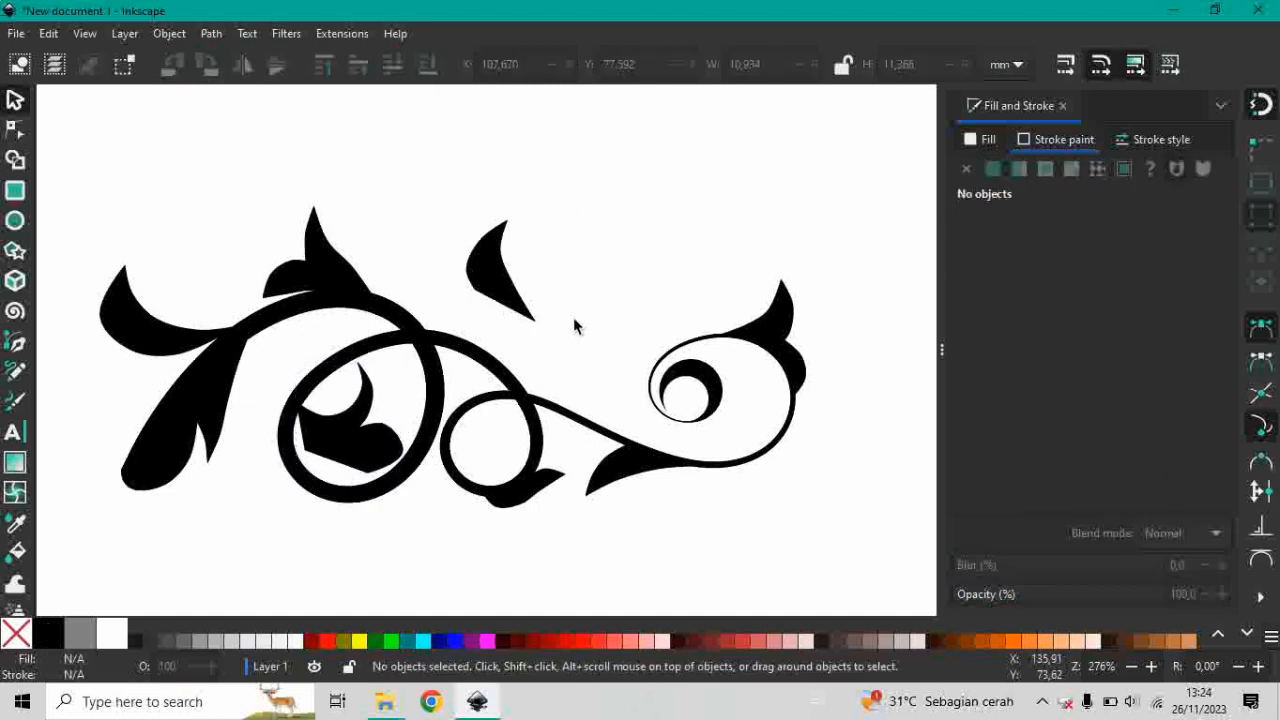
{"action": "scroll", "coordinate": [574, 315], "scroll_direction": "up", "scroll_amount": 2}
{"action": "scroll", "coordinate": [585, 313], "scroll_direction": "down", "scroll_amount": 2}
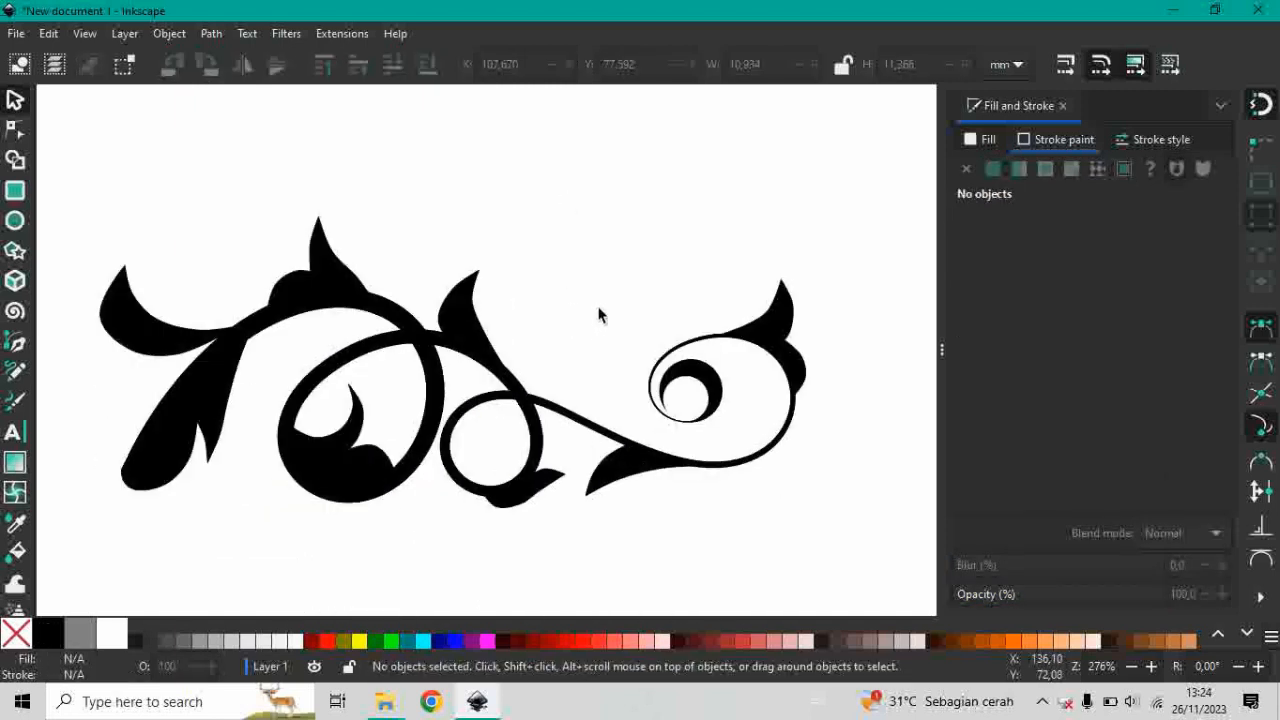
Select all eleven paths of the ornament and merge them into a single path with Union.
{"action": "scroll", "coordinate": [597, 314], "scroll_direction": "down", "scroll_amount": 1}
{"action": "mouse_move", "coordinate": [785, 150]}
{"action": "left_mouse_down"}
{"action": "mouse_move", "coordinate": [234, 470]}
{"action": "mouse_move", "coordinate": [206, 518]}
{"action": "left_mouse_up"}
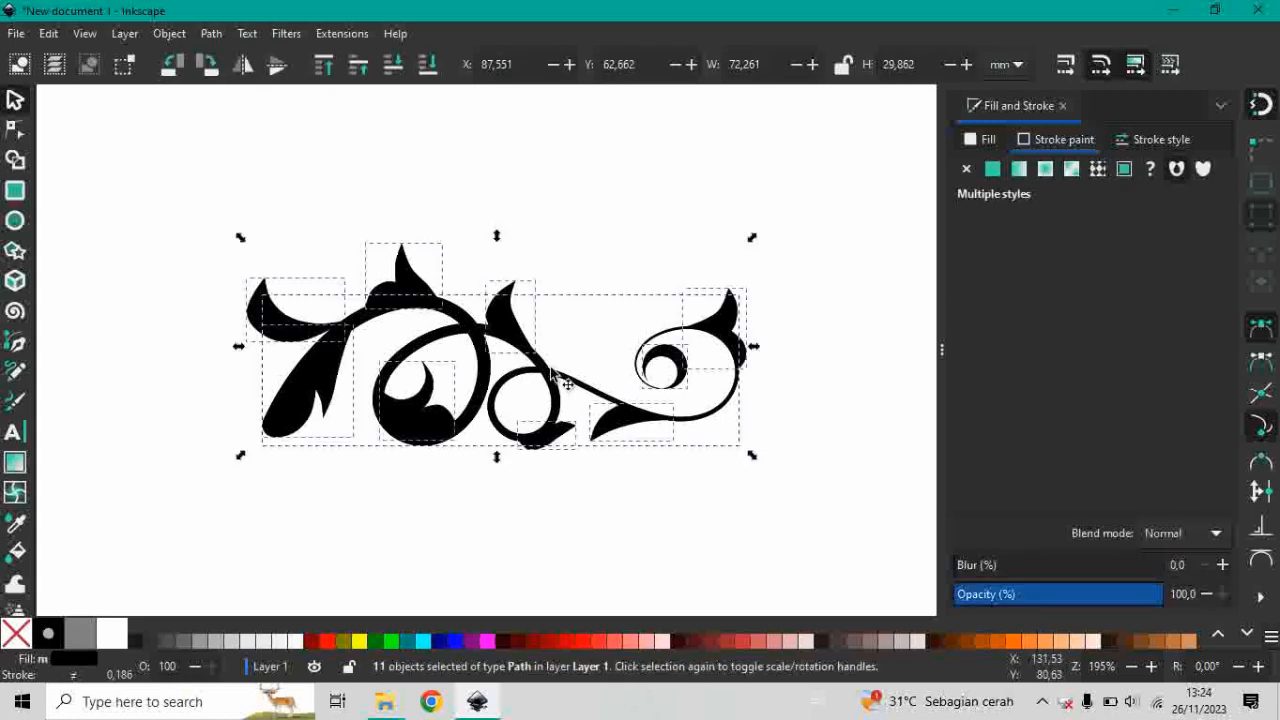
{"action": "scroll", "coordinate": [552, 370], "scroll_direction": "down", "scroll_amount": 4}
{"action": "scroll", "coordinate": [522, 143], "scroll_direction": "up", "scroll_amount": 4}
{"action": "left_click", "coordinate": [209, 37]}
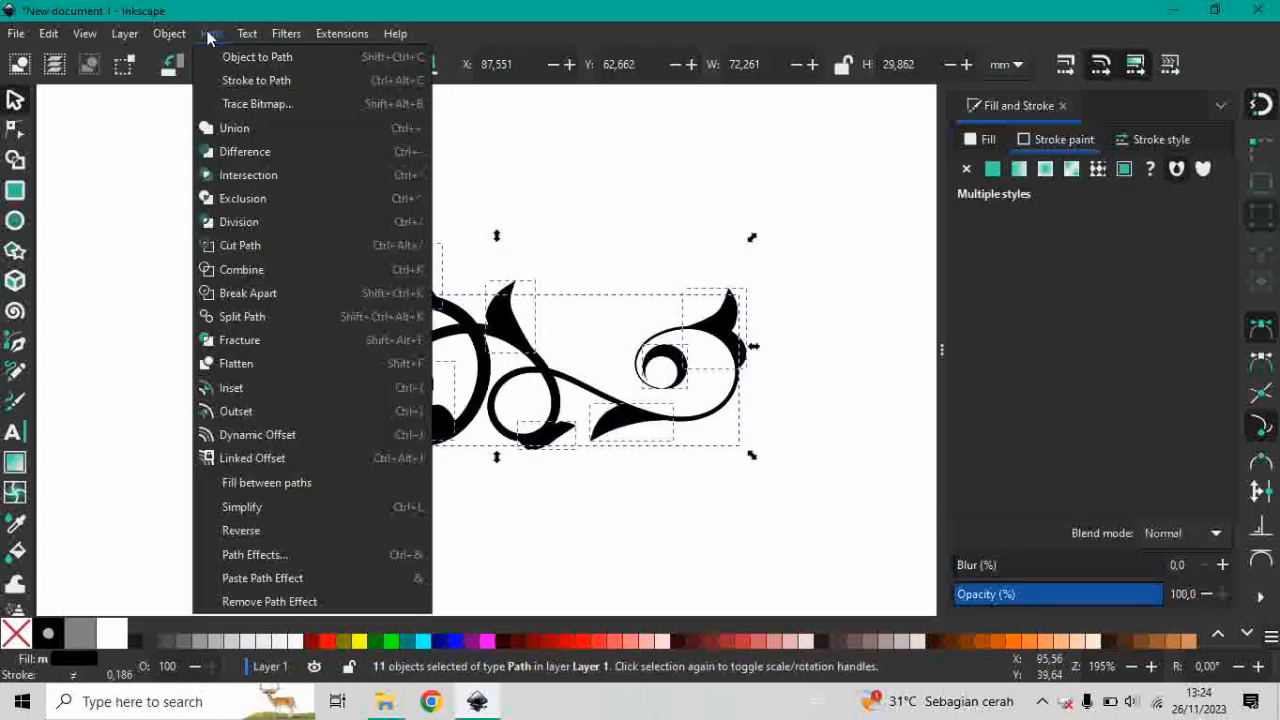
{"action": "left_click", "coordinate": [253, 133]}
{"action": "scroll", "coordinate": [560, 380], "scroll_direction": "down", "scroll_amount": 5, "text": "ctrl"}
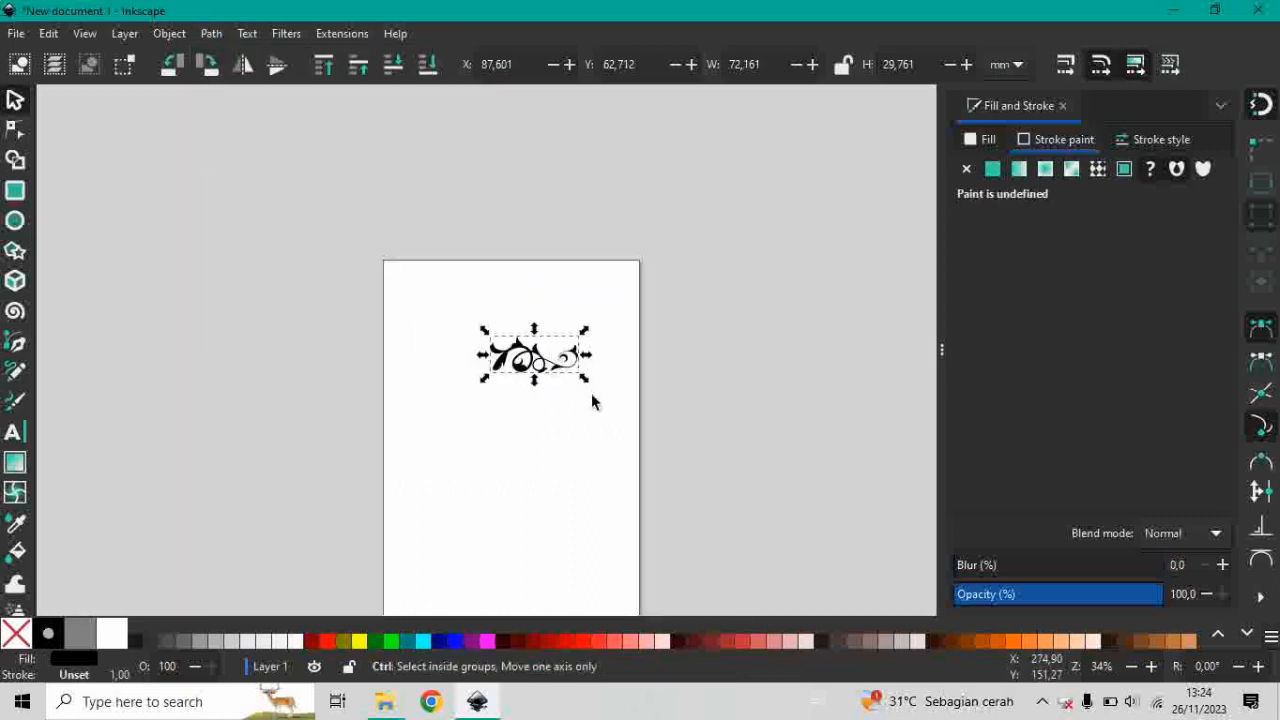
{"action": "scroll", "coordinate": [534, 340], "scroll_direction": "up", "scroll_amount": 9, "text": "ctrl"}
{"action": "scroll", "coordinate": [526, 371], "scroll_direction": "down", "scroll_amount": 3, "text": "ctrl"}
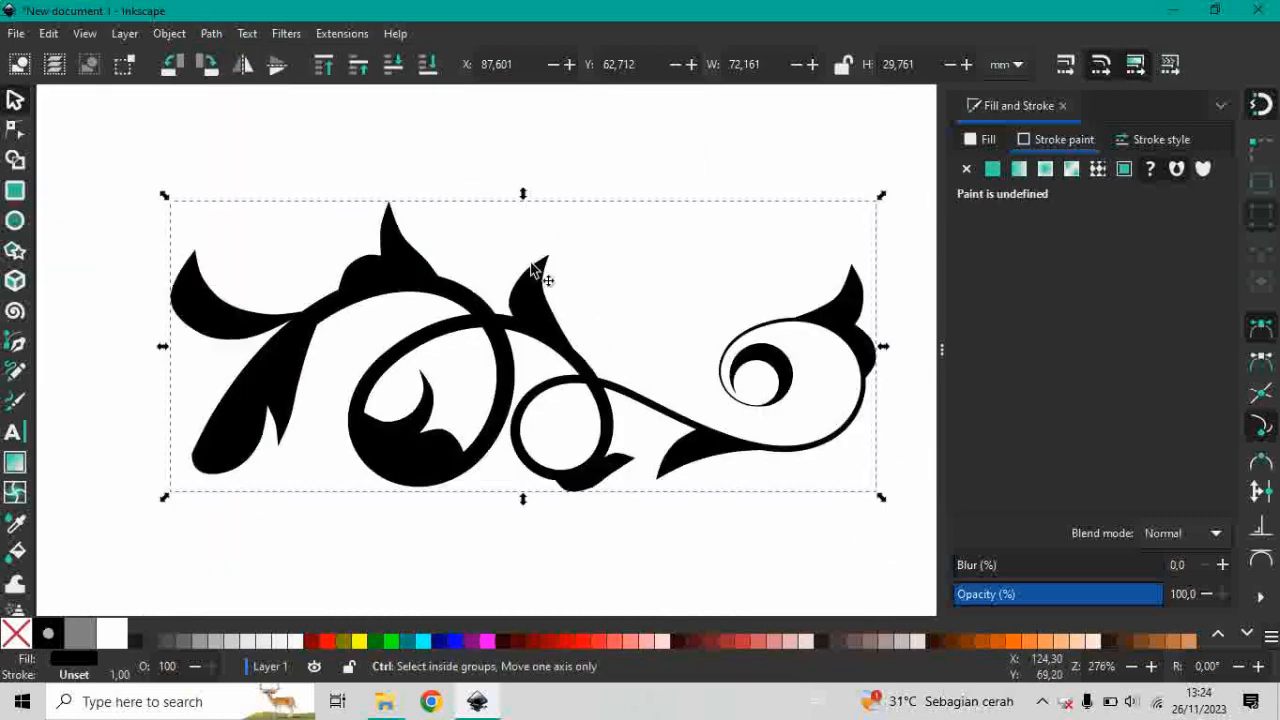
{"action": "scroll", "coordinate": [533, 268], "scroll_direction": "down", "scroll_amount": 4, "text": "ctrl"}
{"action": "scroll", "coordinate": [473, 307], "scroll_direction": "up", "scroll_amount": 2, "text": "ctrl"}
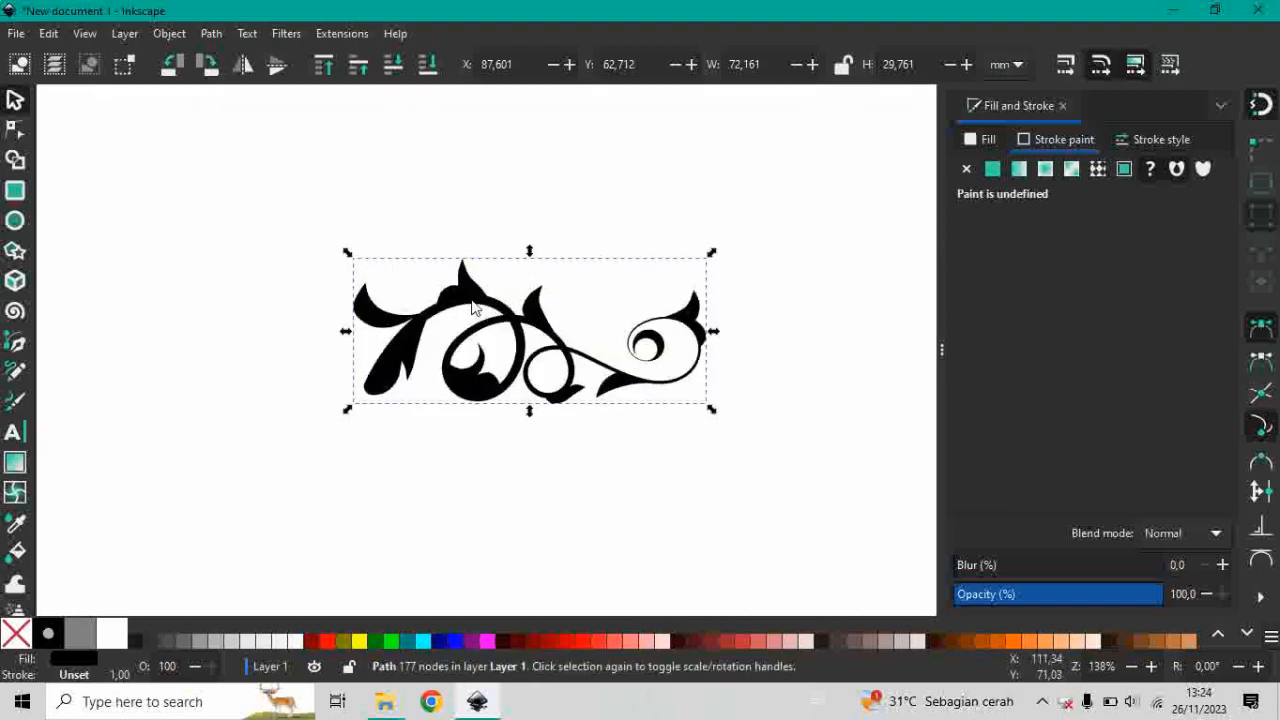
Duplicate the merged ornament, flip the copy horizontally and place it left of the original at about X 7.36 mm, Y 62.71 mm.
{"action": "right_click", "coordinate": [518, 350]}
{"action": "left_click", "coordinate": [523, 377]}
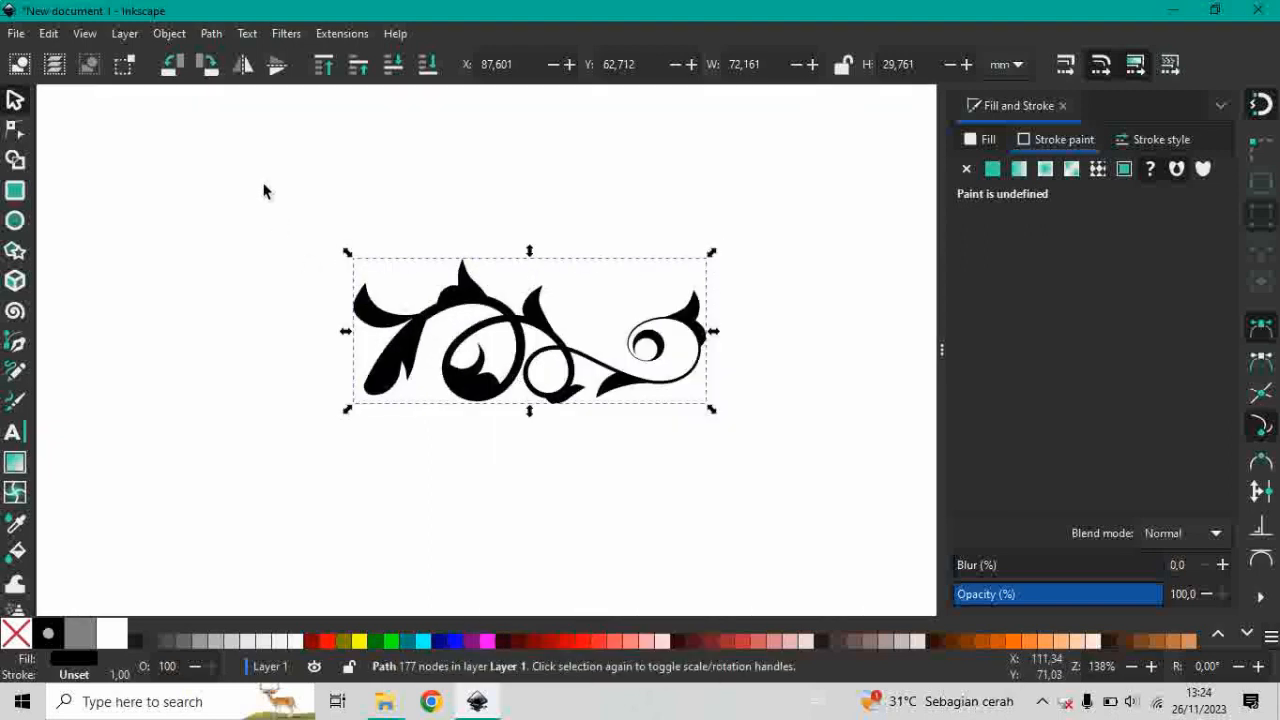
{"action": "left_click", "coordinate": [240, 62]}
{"action": "left_click_drag", "start_coordinate": [476, 214], "coordinate": [578, 253]}
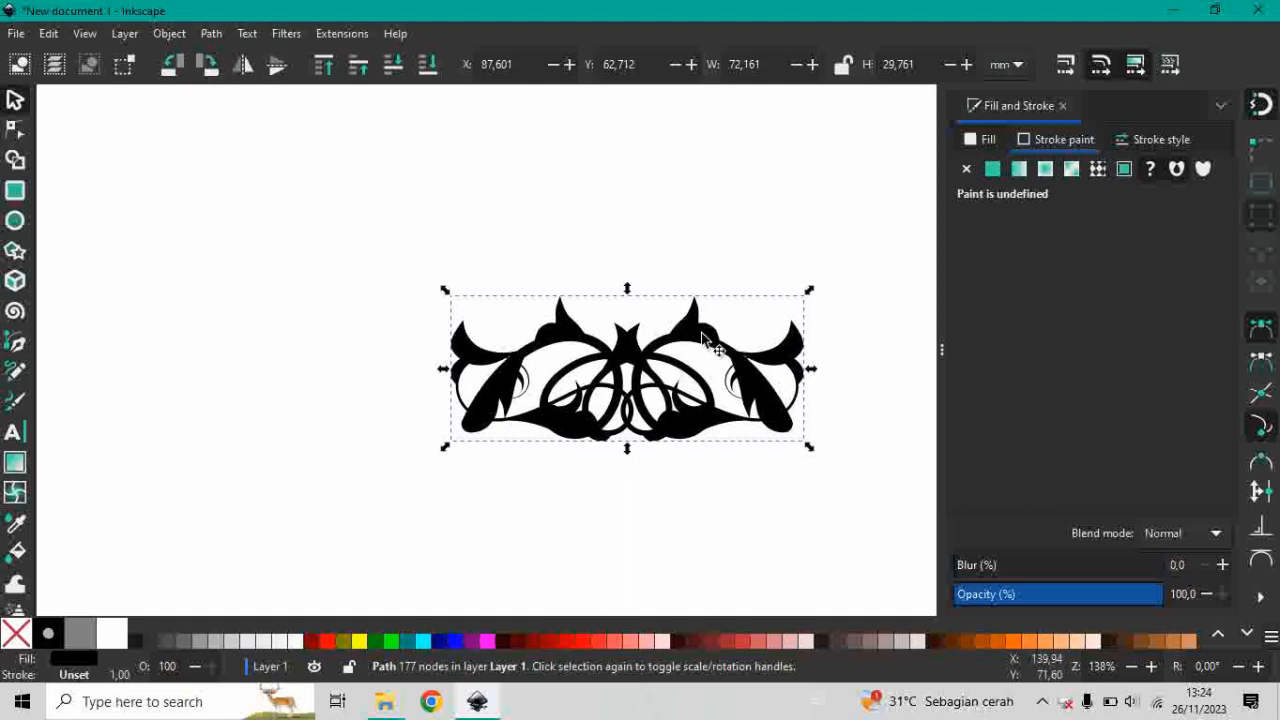
{"action": "left_click_drag", "start_coordinate": [695, 330], "coordinate": [296, 327], "text": "ctrl"}
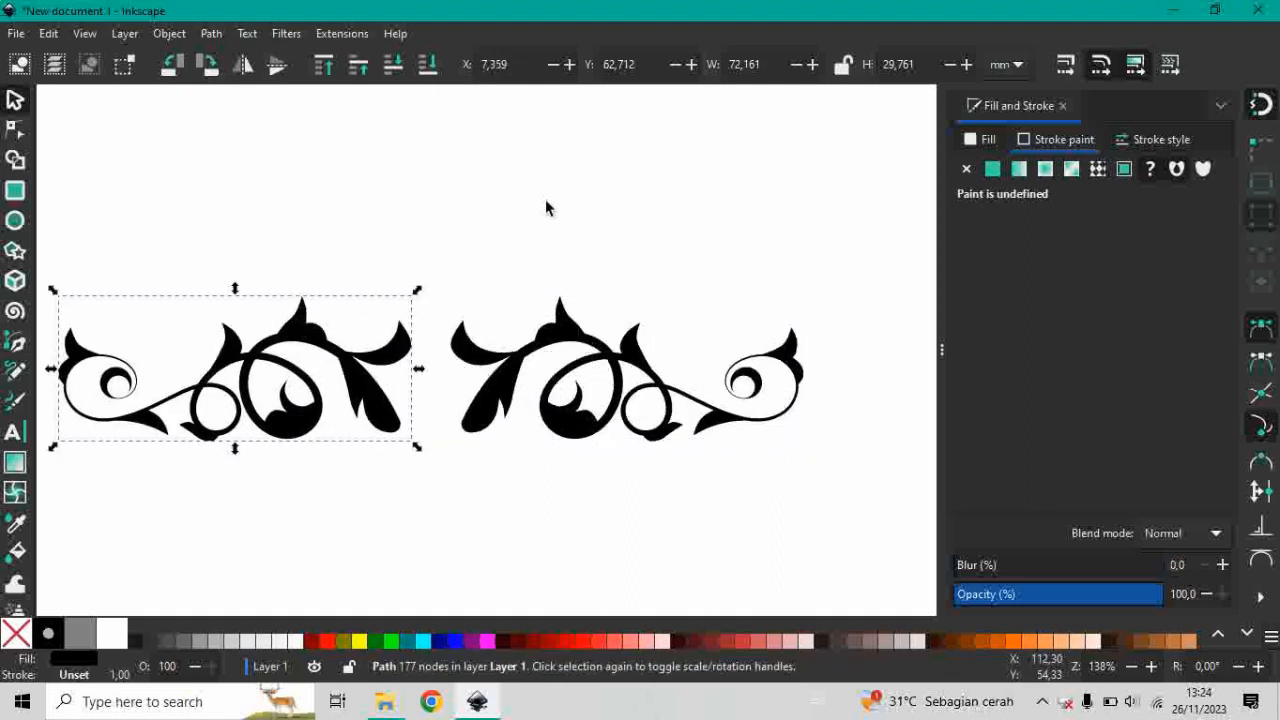
{"action": "left_click", "coordinate": [555, 243]}
{"action": "key", "text": "5"}
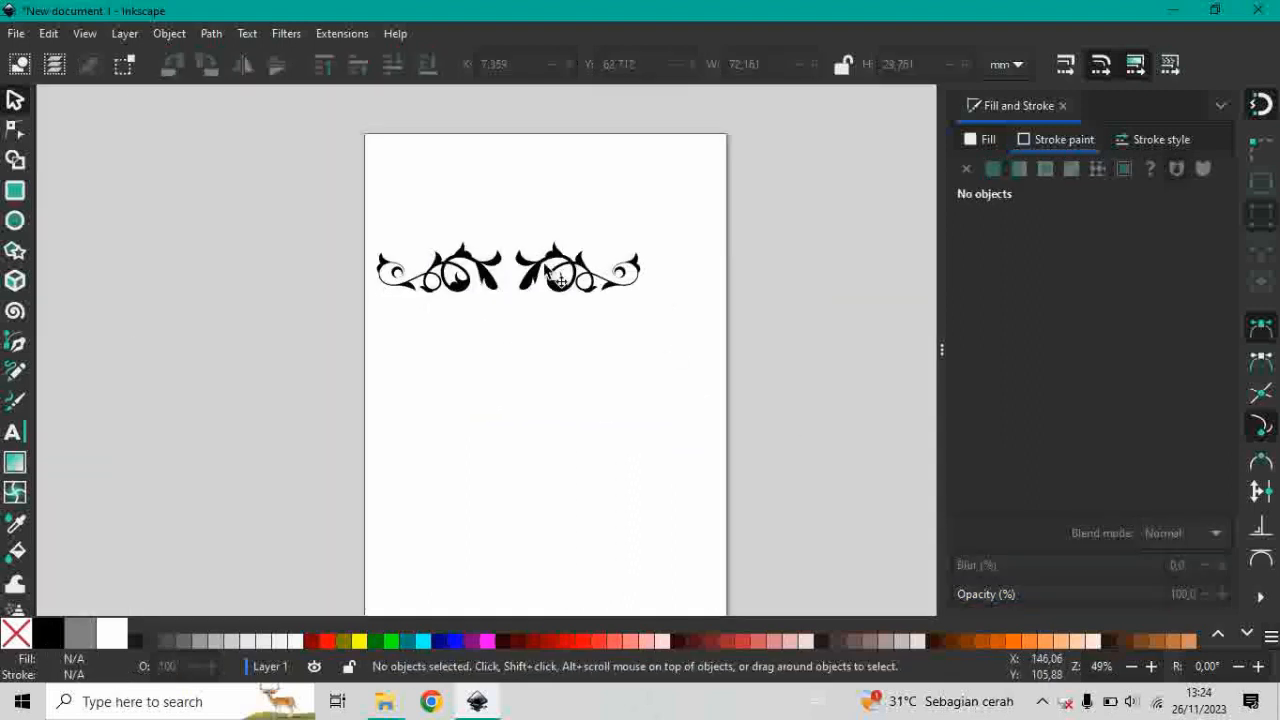
{"action": "scroll", "coordinate": [552, 275], "scroll_direction": "up", "scroll_amount": 3}
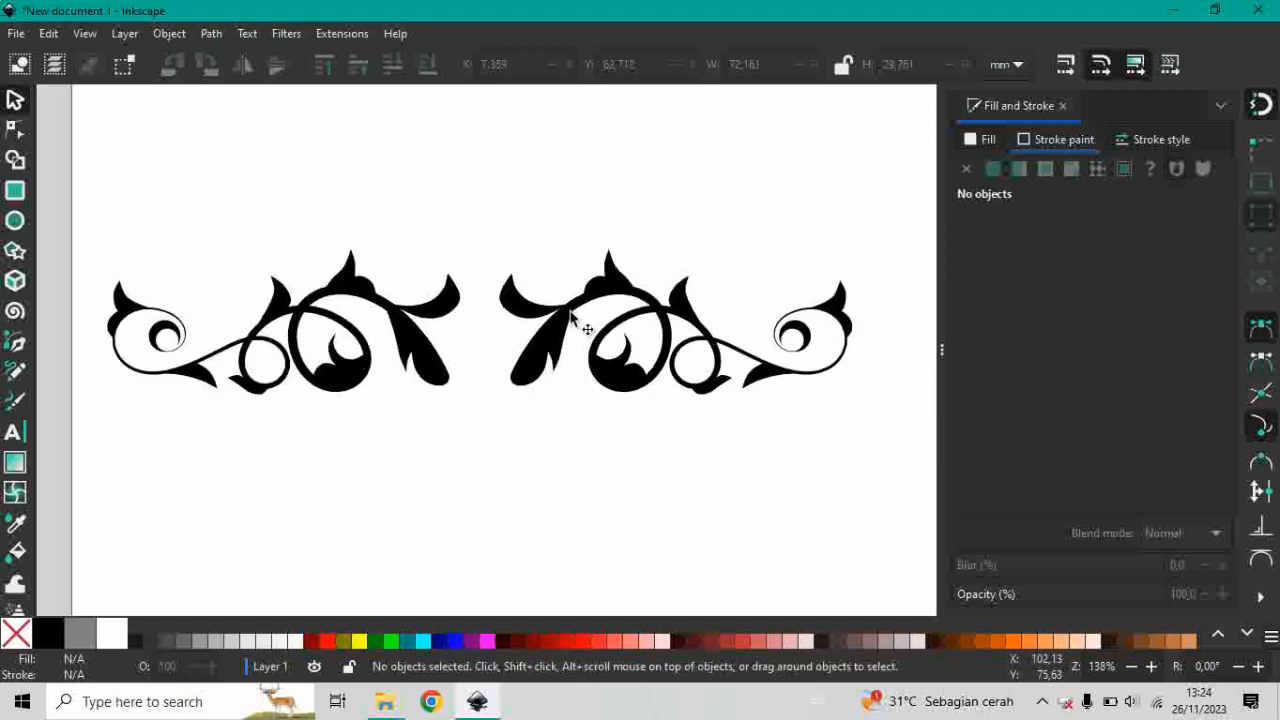